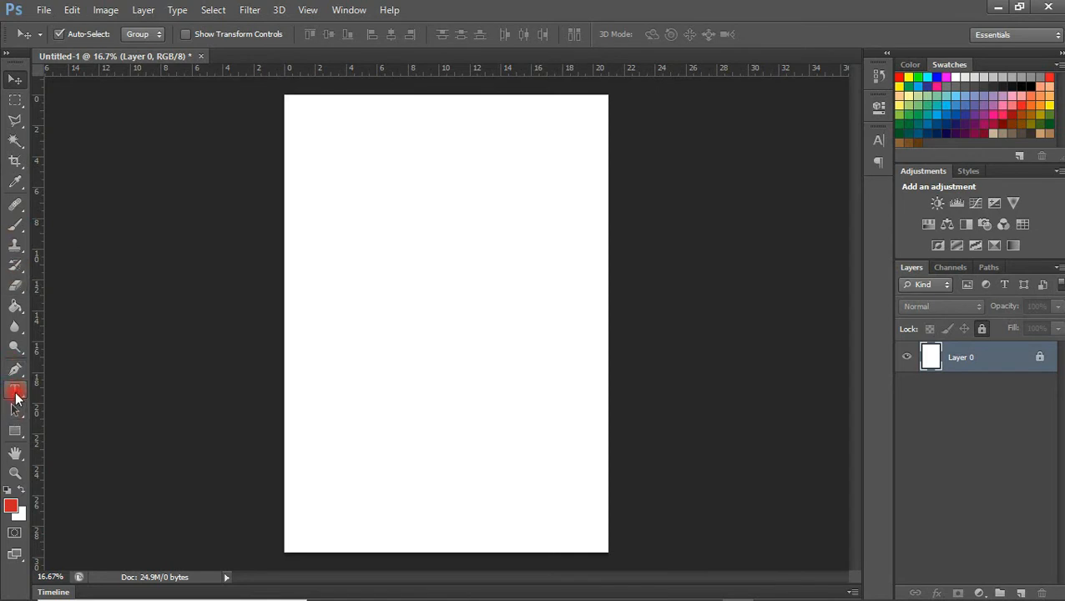
# Add a horizontal text line on the blank page reading "My name is" followed by the person's first name.
pyautogui.click(16, 393)
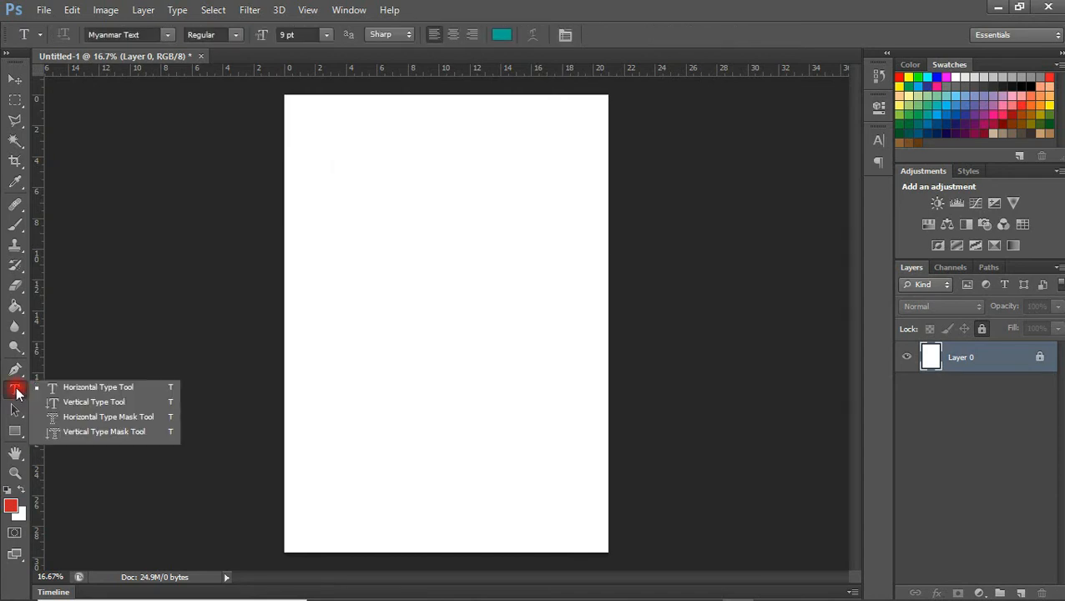
pyautogui.click(71, 393)
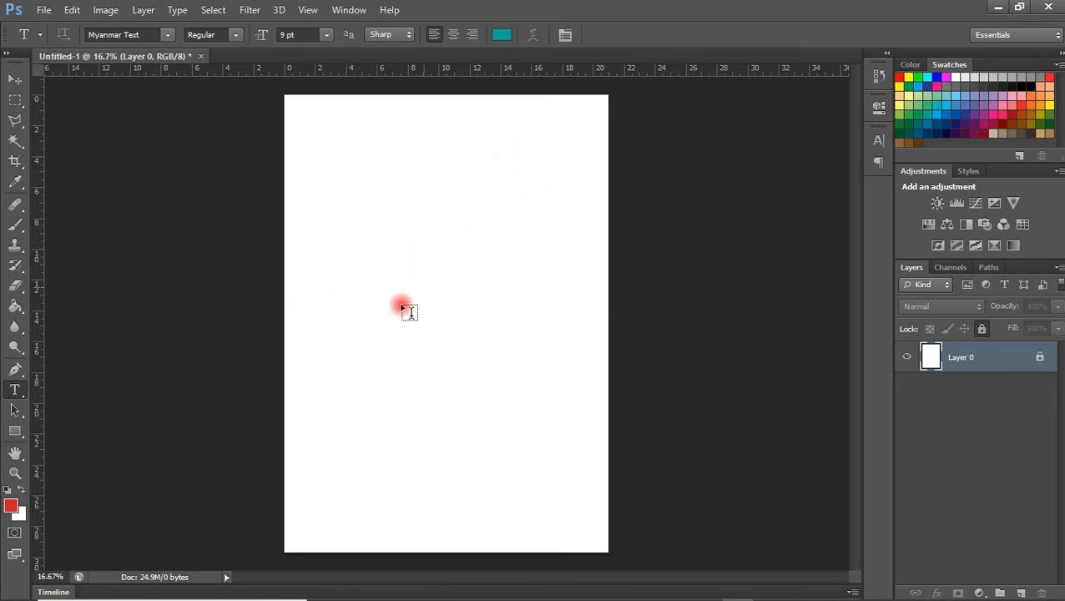
pyautogui.click(340, 324)
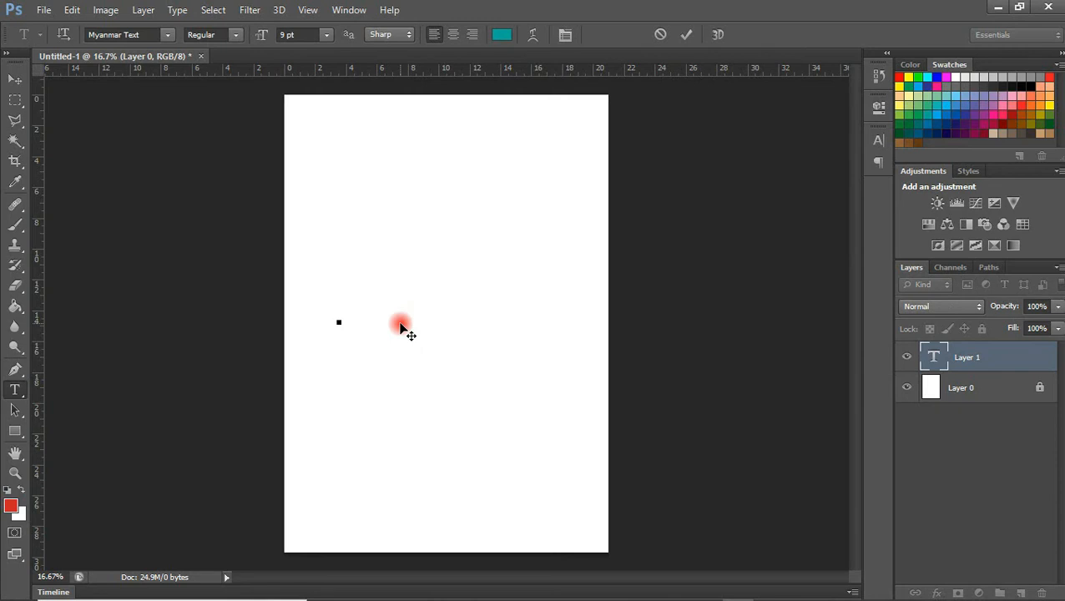
pyautogui.press('ctrl')
pyautogui.hotkey('ctrl', 'v')
pyautogui.write('s ')
pyautogui.write('njamin')
pyautogui.click(15, 78)
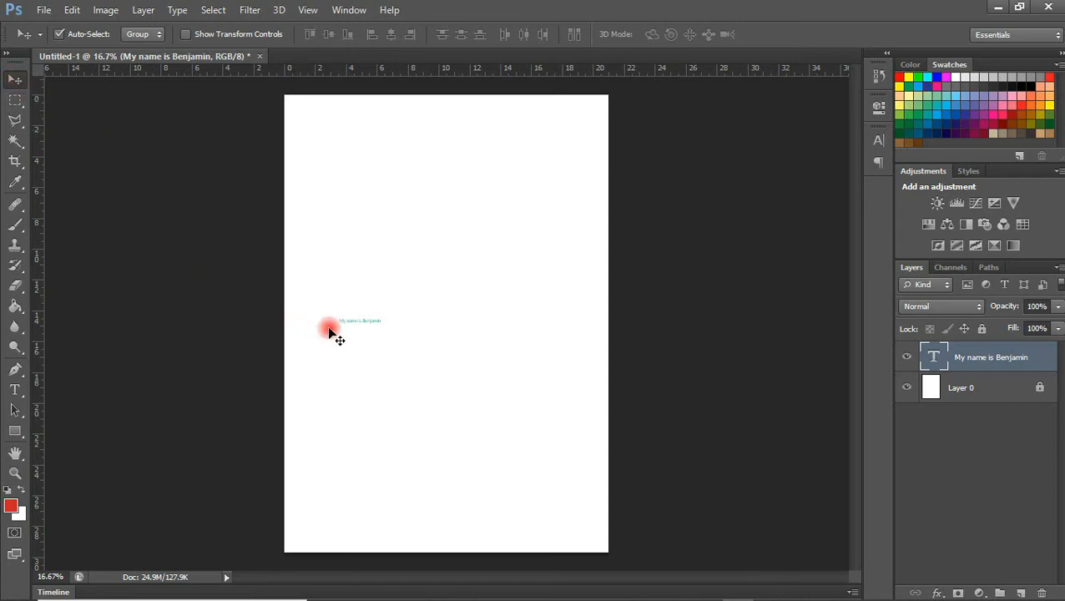
# Reopen the text line for editing and change the font of its whole text to ObelixPro.
pyautogui.click(15, 389)
pyautogui.click(362, 321)
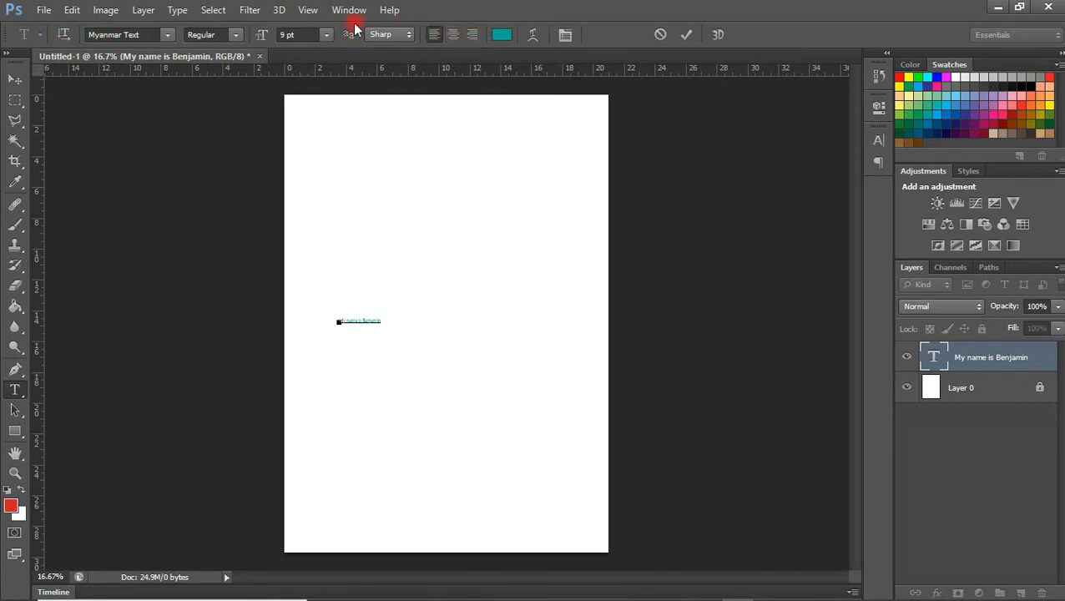
pyautogui.click(167, 36)
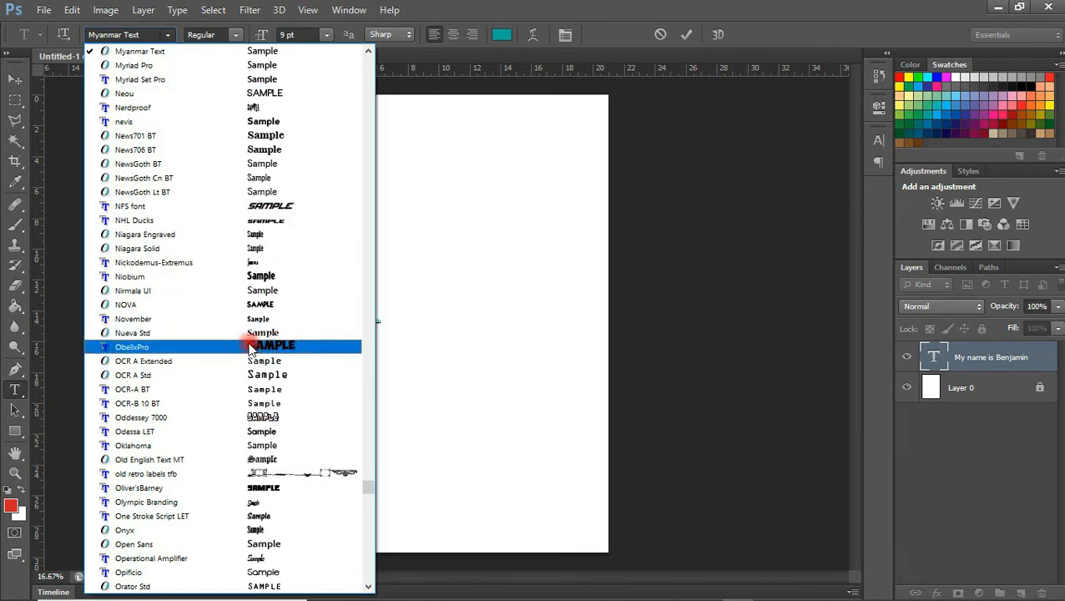
pyautogui.click(248, 347)
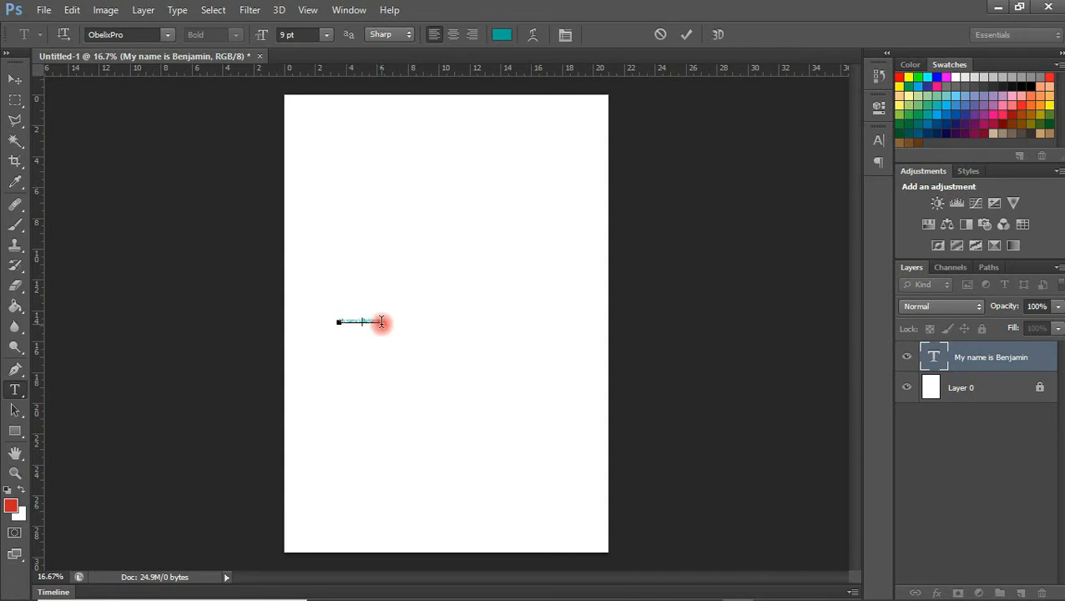
pyautogui.moveTo(381, 323); pyautogui.dragTo(330, 316)
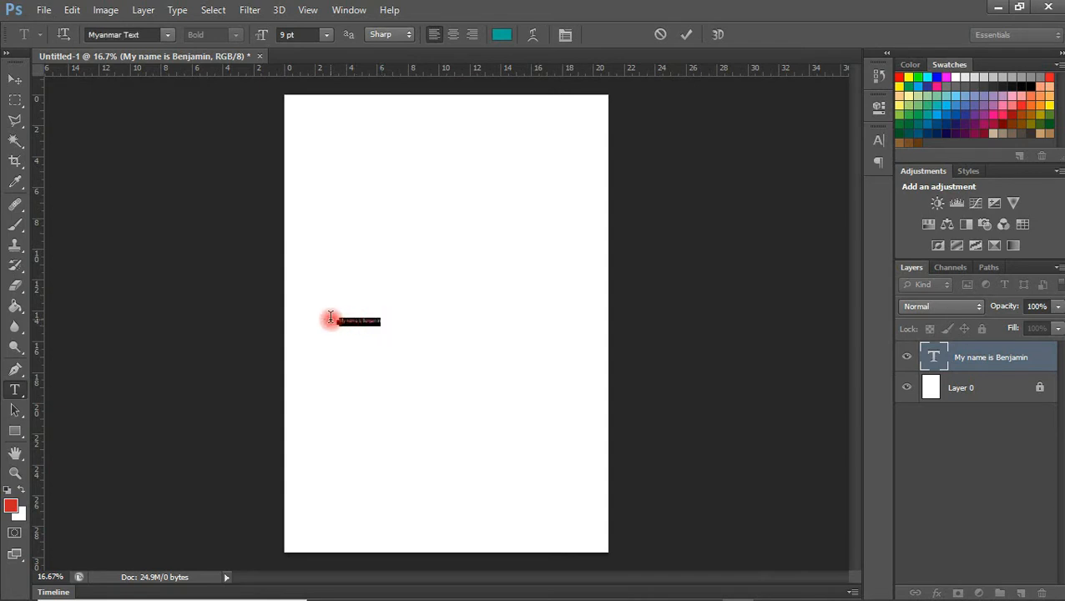
pyautogui.click(172, 36)
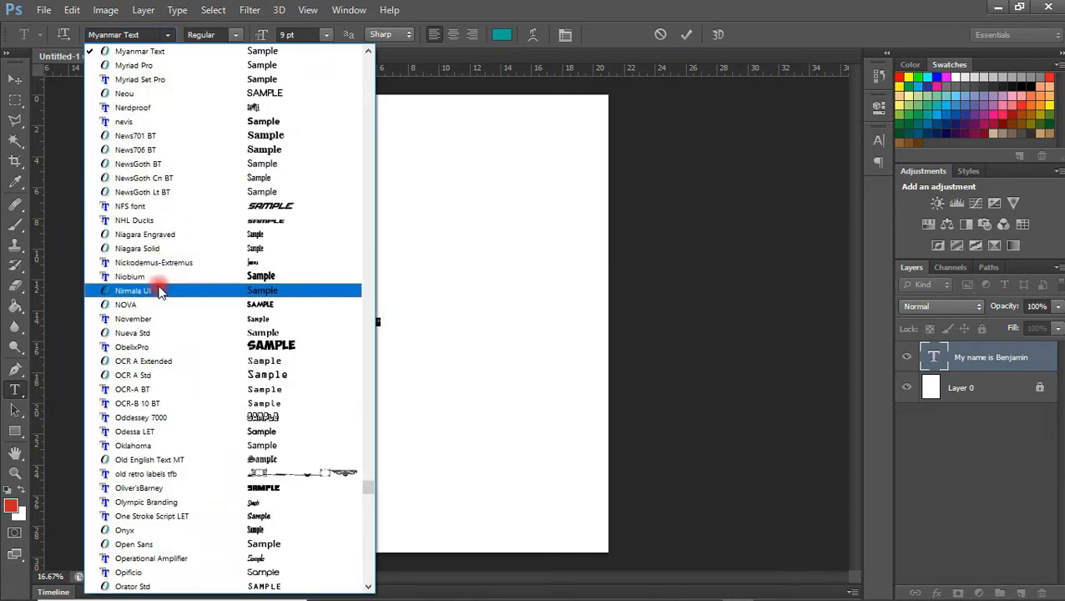
pyautogui.click(140, 348)
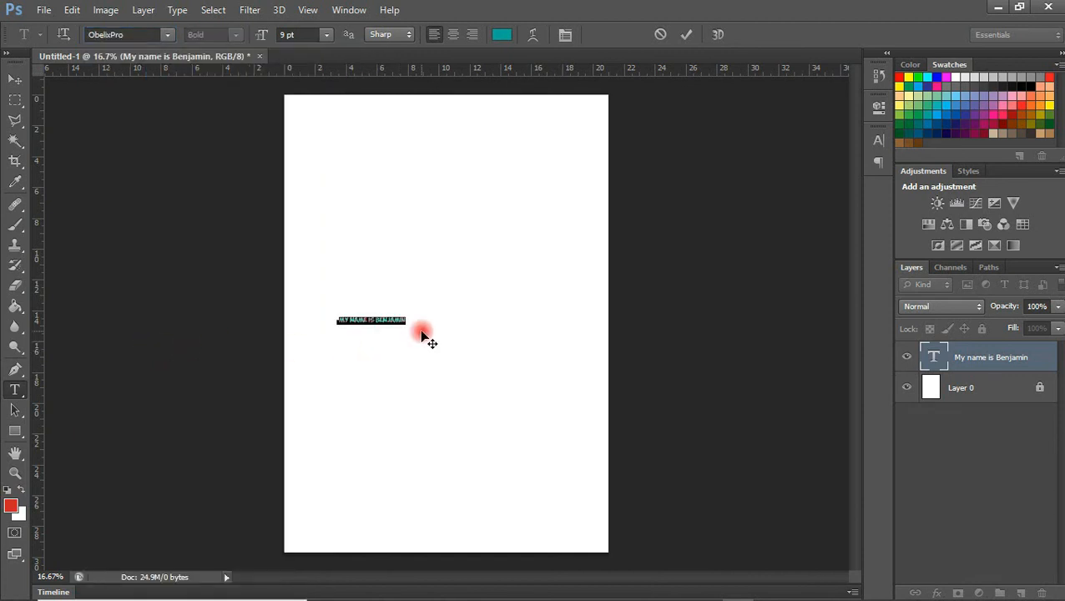
# Try the whole text line at 36 pt and settle on a font size of 24 pt.
pyautogui.click(380, 319)
pyautogui.click(326, 37)
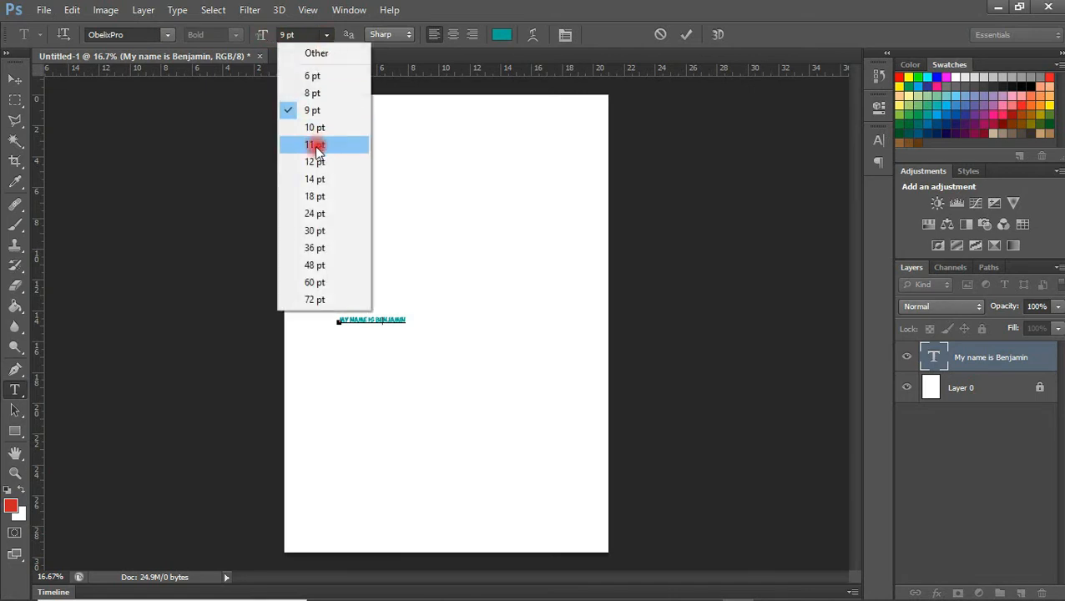
pyautogui.click(312, 248)
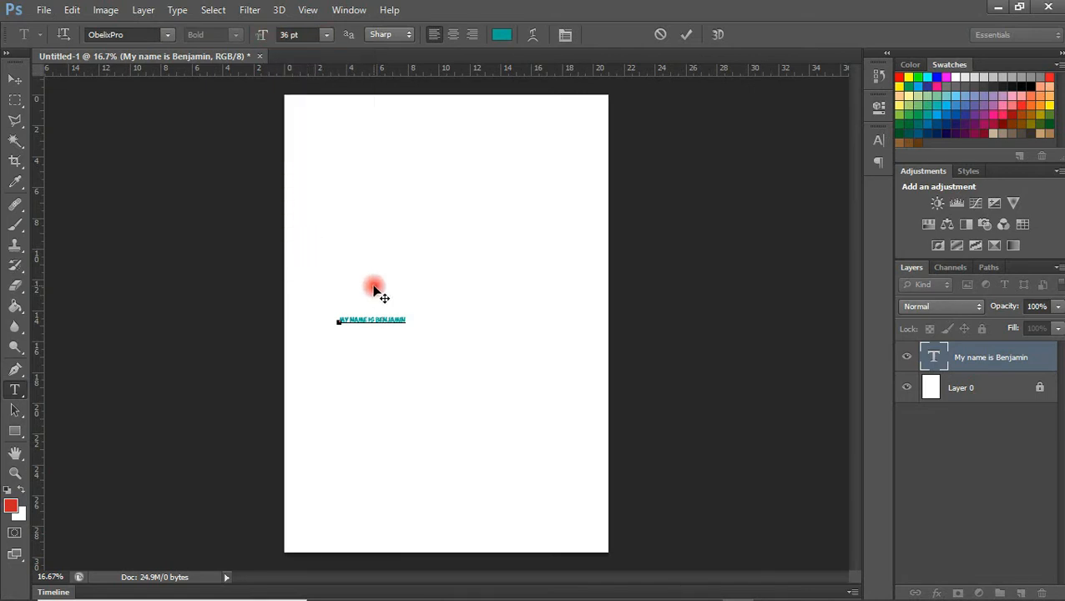
pyautogui.moveTo(338, 332); pyautogui.dragTo(406, 319)
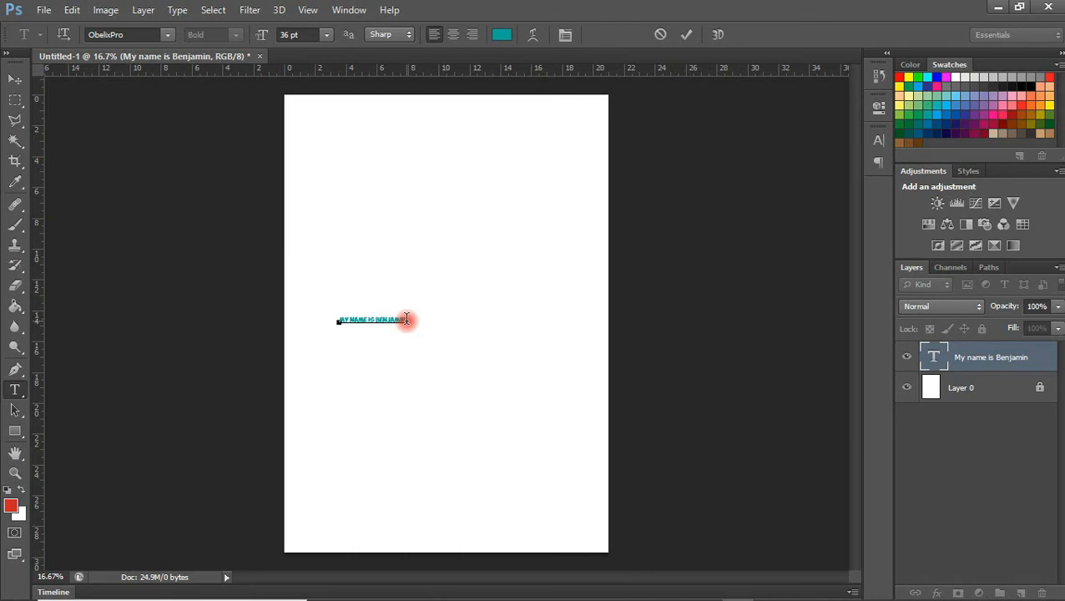
pyautogui.moveTo(407, 320); pyautogui.dragTo(333, 318)
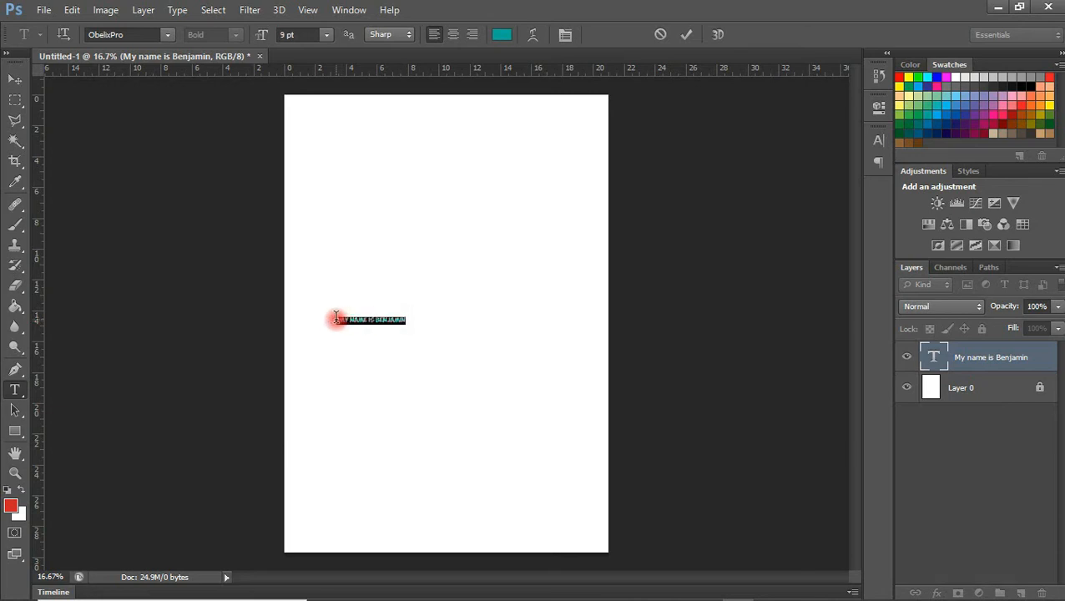
pyautogui.click(325, 36)
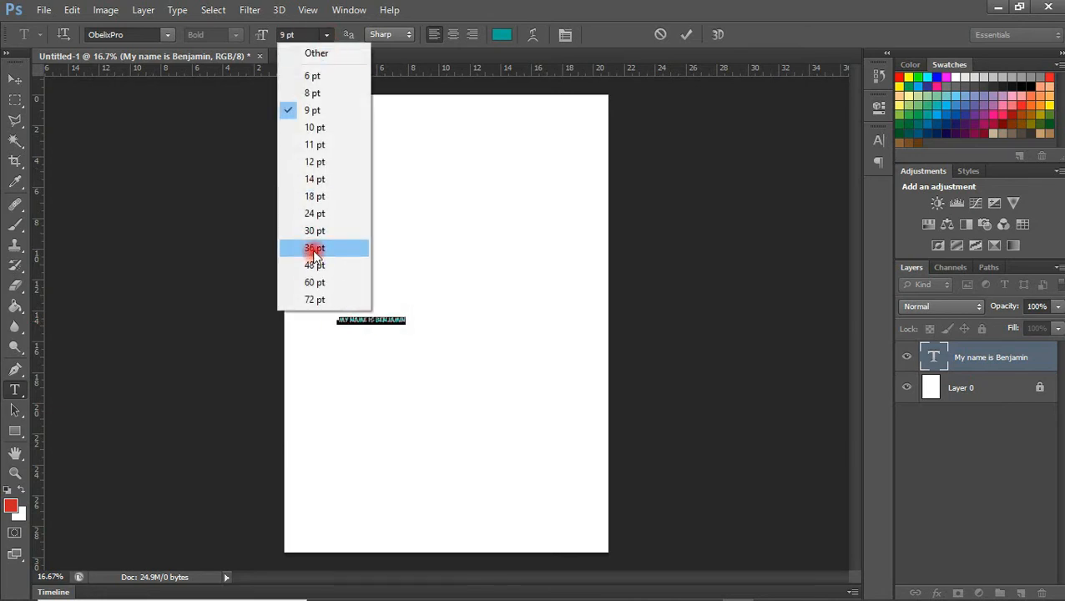
pyautogui.click(315, 248)
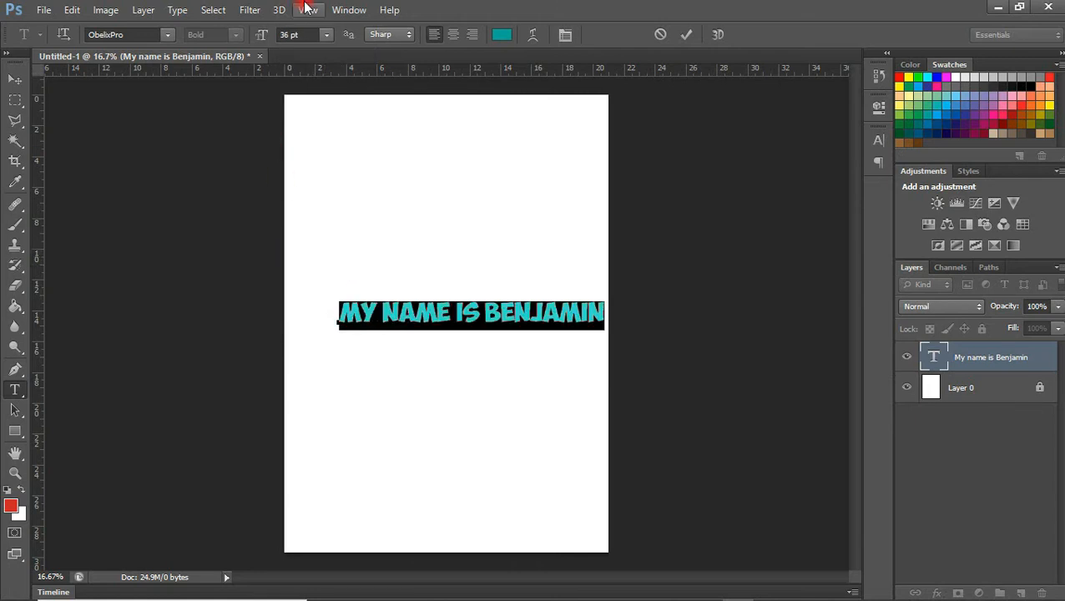
pyautogui.click(323, 37)
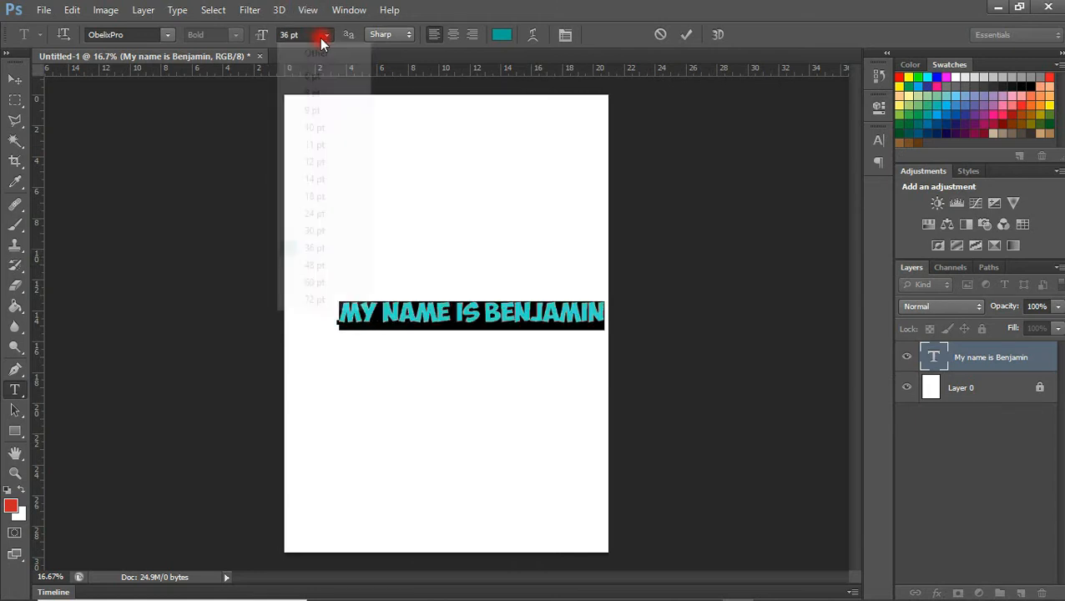
pyautogui.click(322, 213)
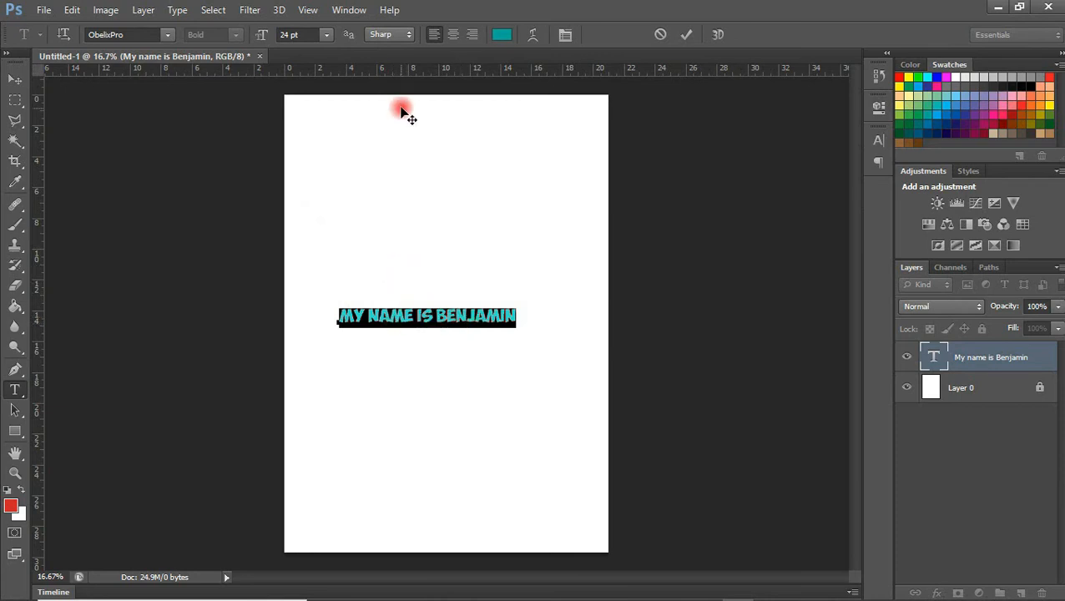
# Right-align the text line after trying centre alignment, and recolour it to the very dark teal #021816.
pyautogui.click(451, 35)
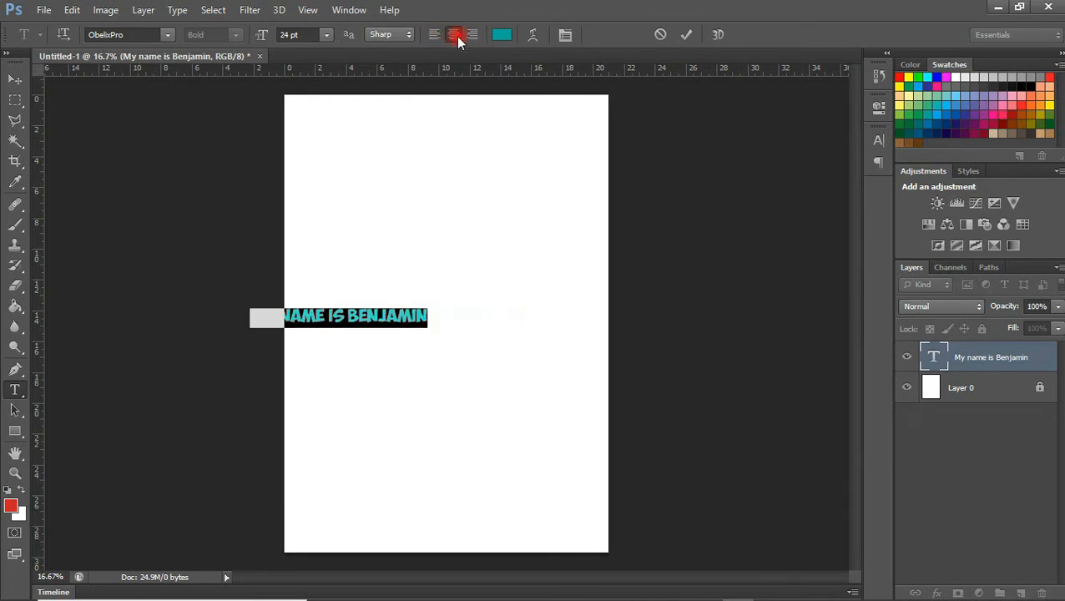
pyautogui.click(472, 34)
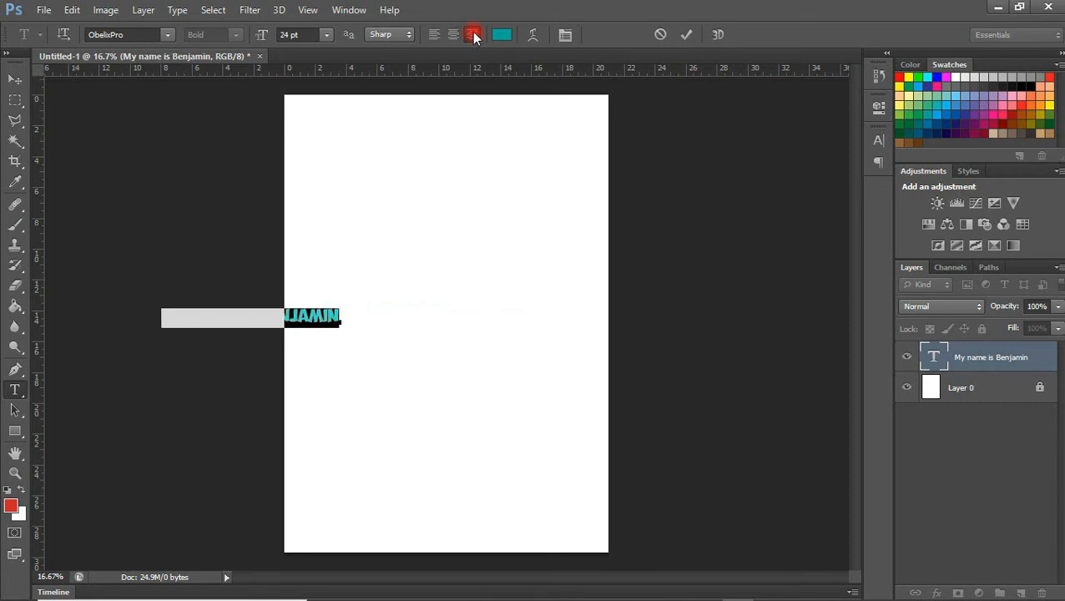
pyautogui.click(503, 35)
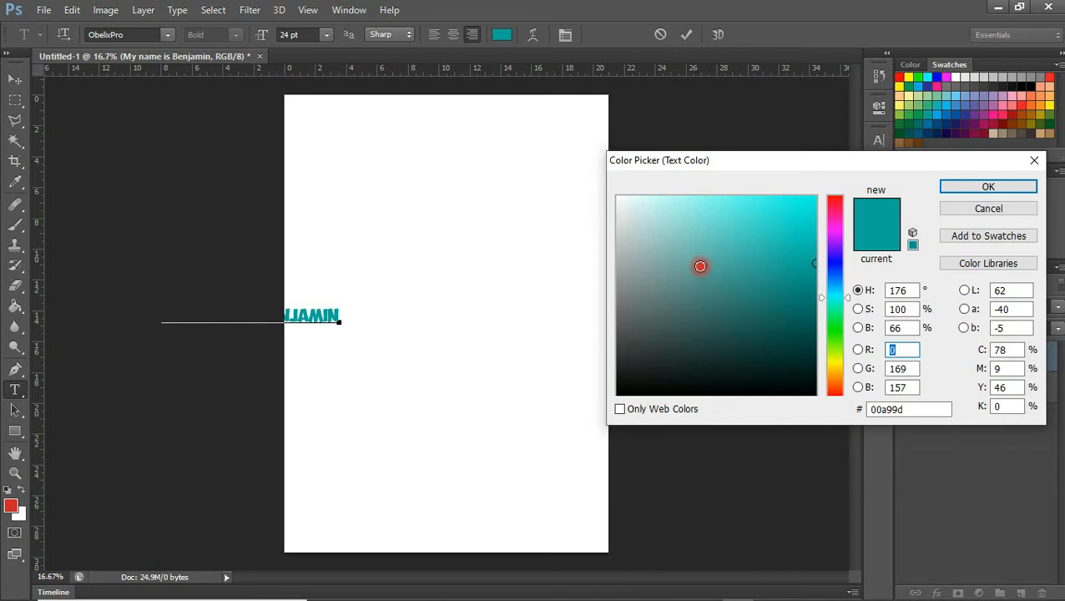
pyautogui.moveTo(642, 211)
pyautogui.mouseDown()
pyautogui.moveTo(606, 200)
pyautogui.moveTo(707, 309)
pyautogui.moveTo(803, 376)
pyautogui.mouseUp()
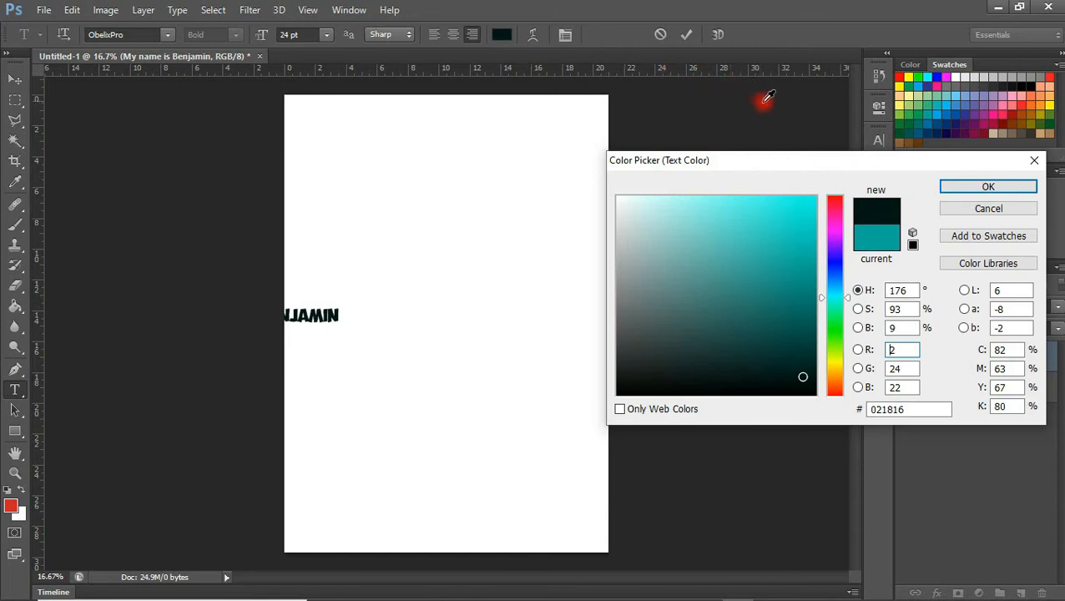
pyautogui.moveTo(863, 166); pyautogui.dragTo(835, 182)
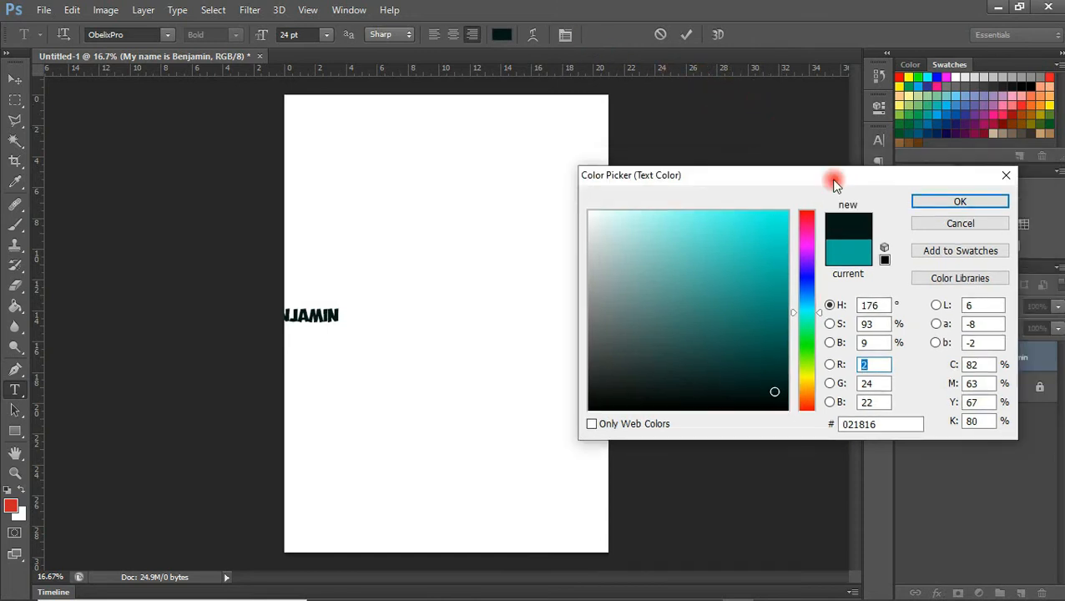
pyautogui.click(940, 205)
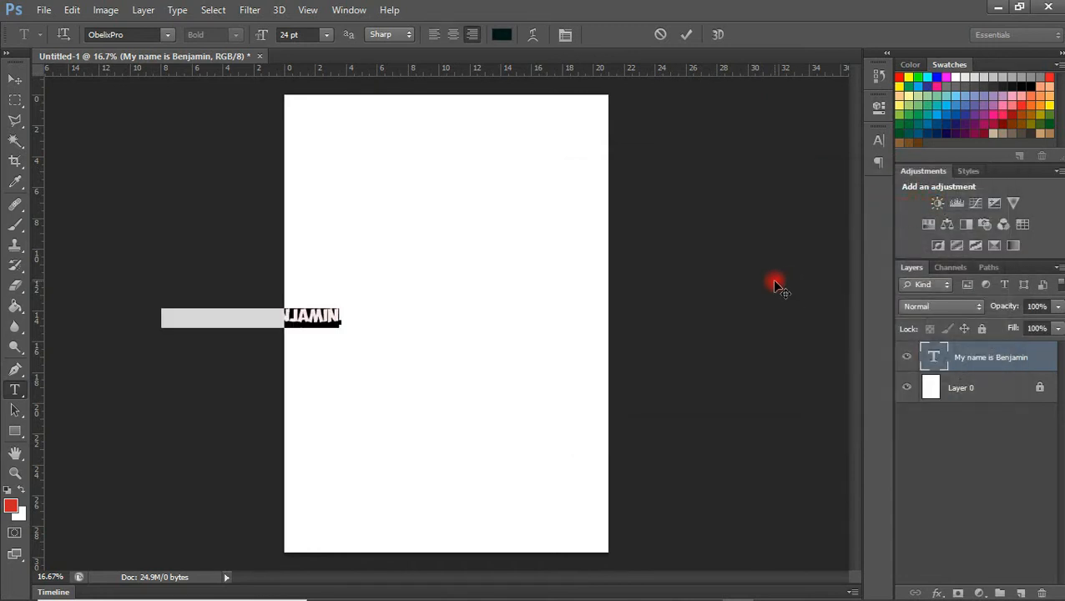
# Show the detailed character formatting options for the selected text.
pyautogui.click(564, 35)
pyautogui.click(567, 37)
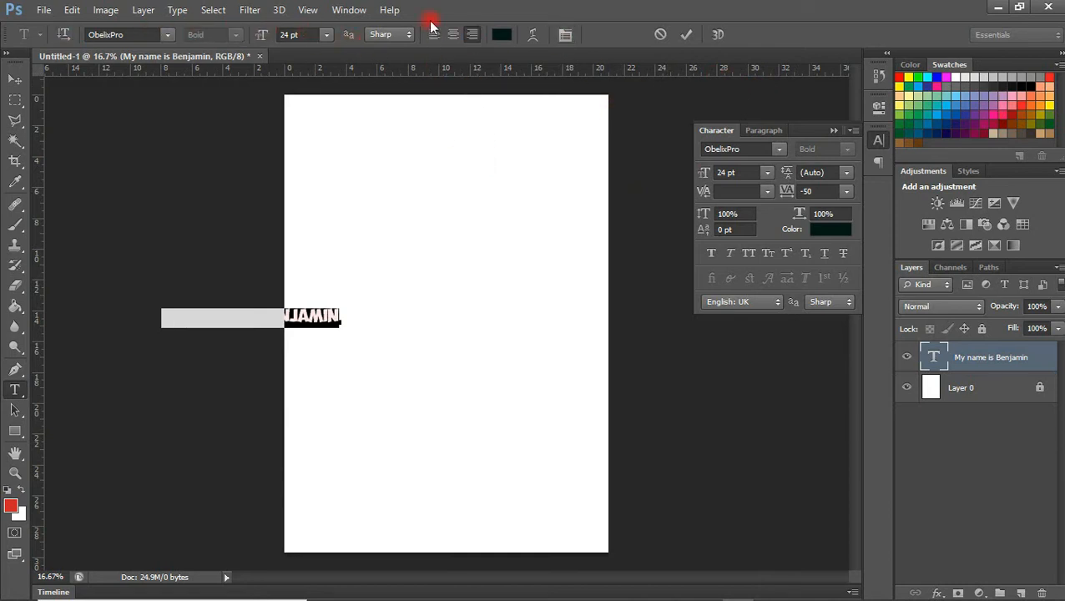
# Commit the text edit and move the text line fully onto the page, near its centre.
pyautogui.click(686, 35)
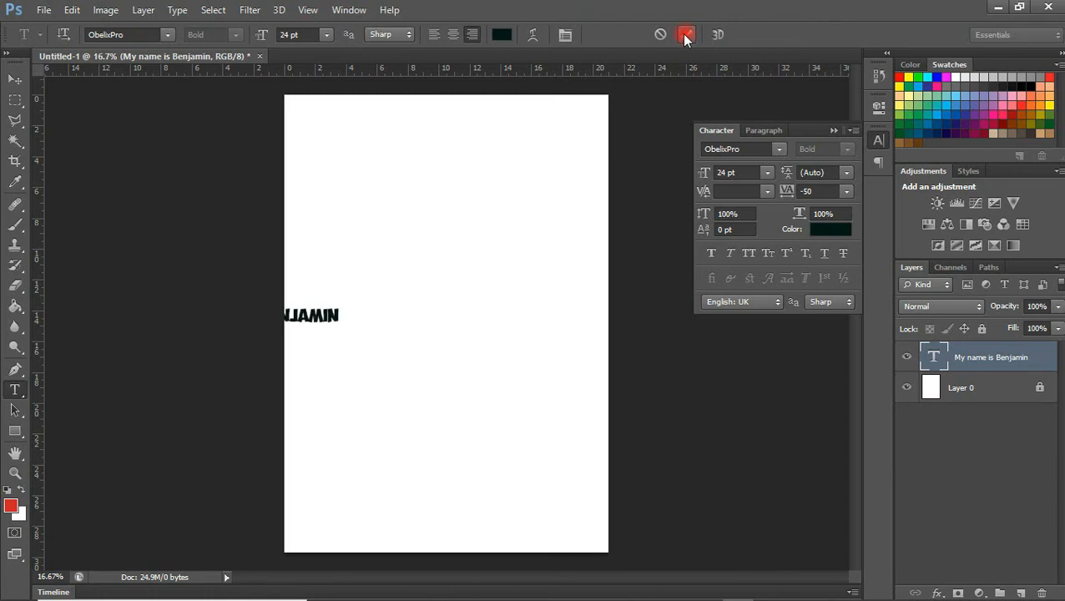
pyautogui.click(7, 77)
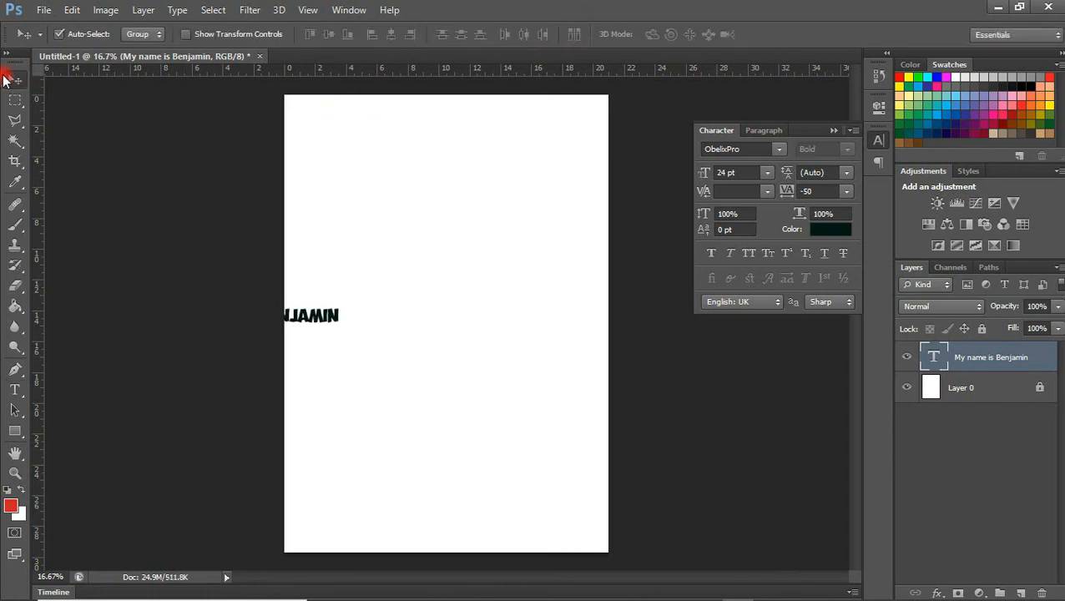
pyautogui.moveTo(342, 315); pyautogui.dragTo(508, 352)
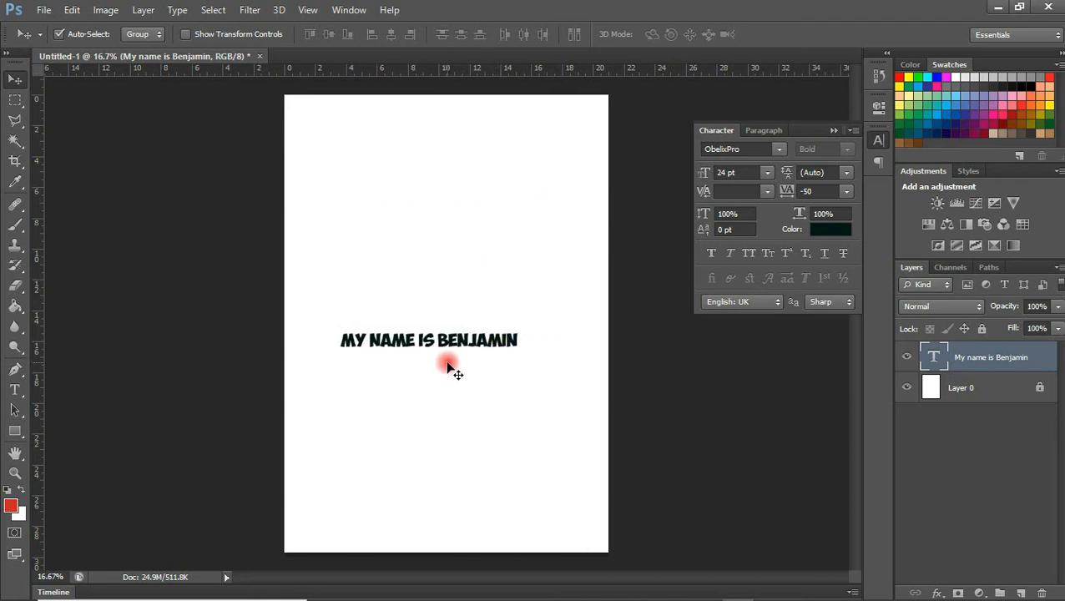
# Reopen the text line for editing and commit it unchanged, and add an empty text layer over its last word.
pyautogui.click(14, 390)
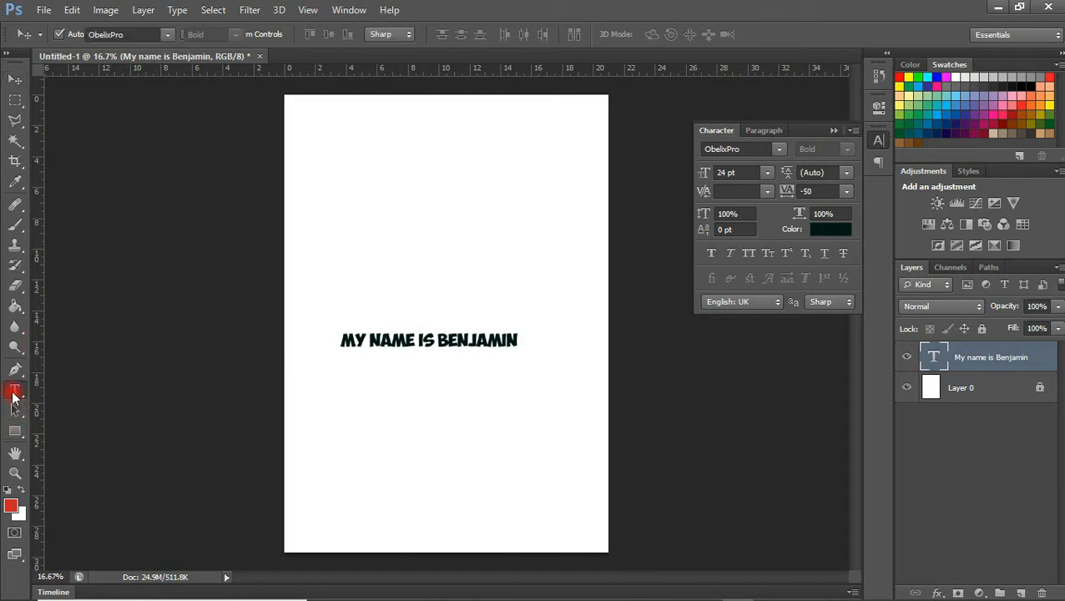
pyautogui.click(390, 335)
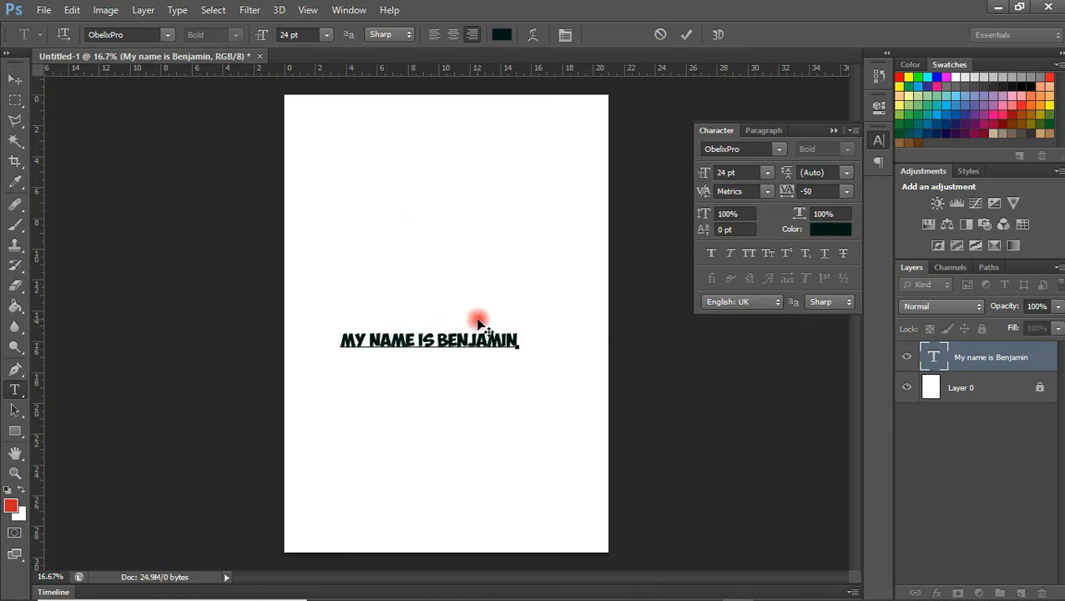
pyautogui.click(685, 34)
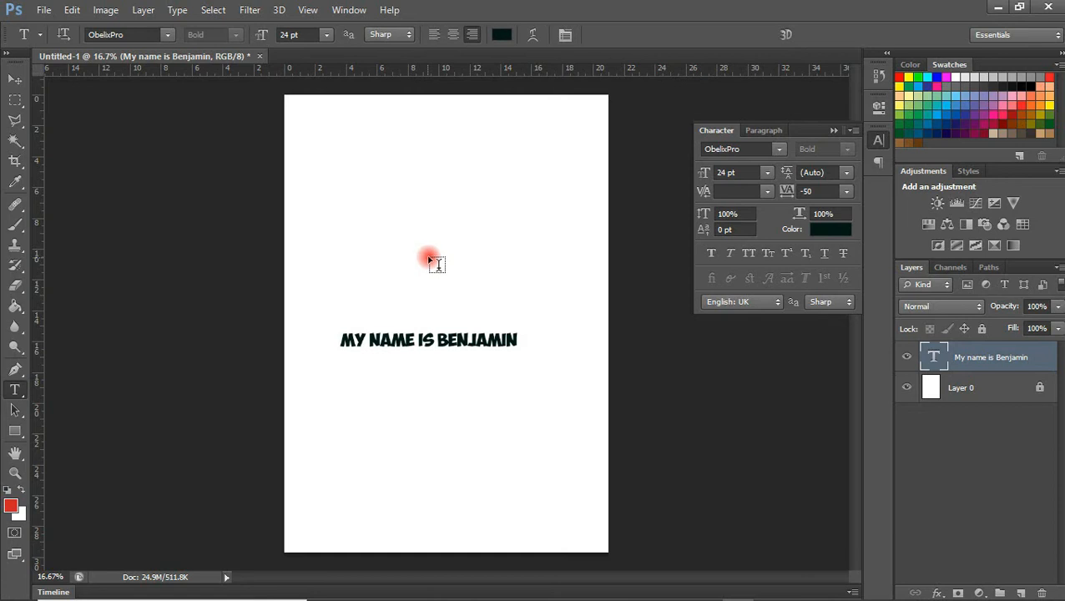
pyautogui.click(461, 337)
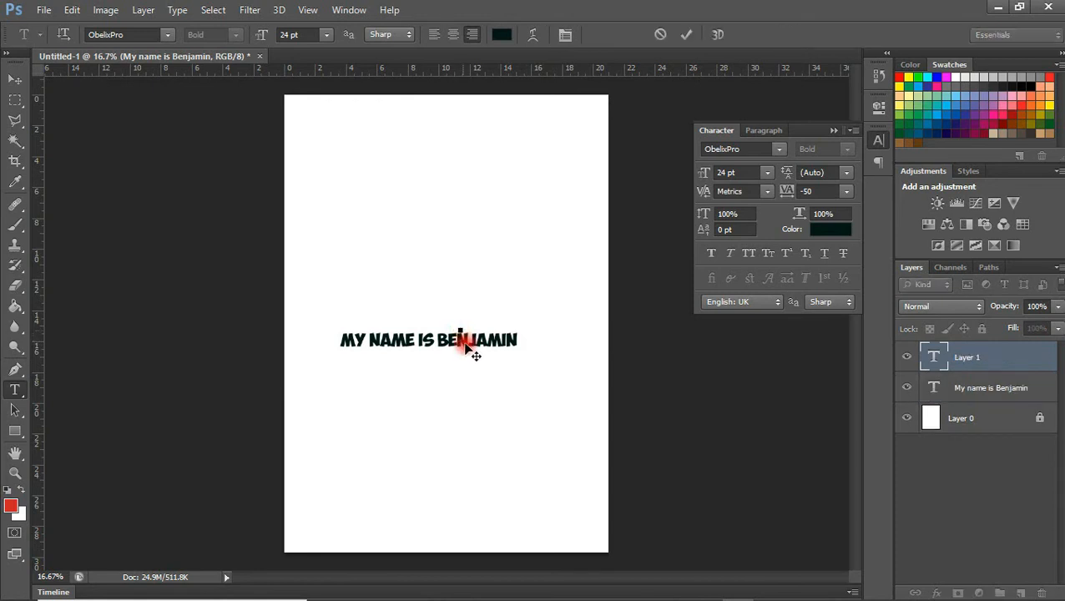
pyautogui.click(685, 35)
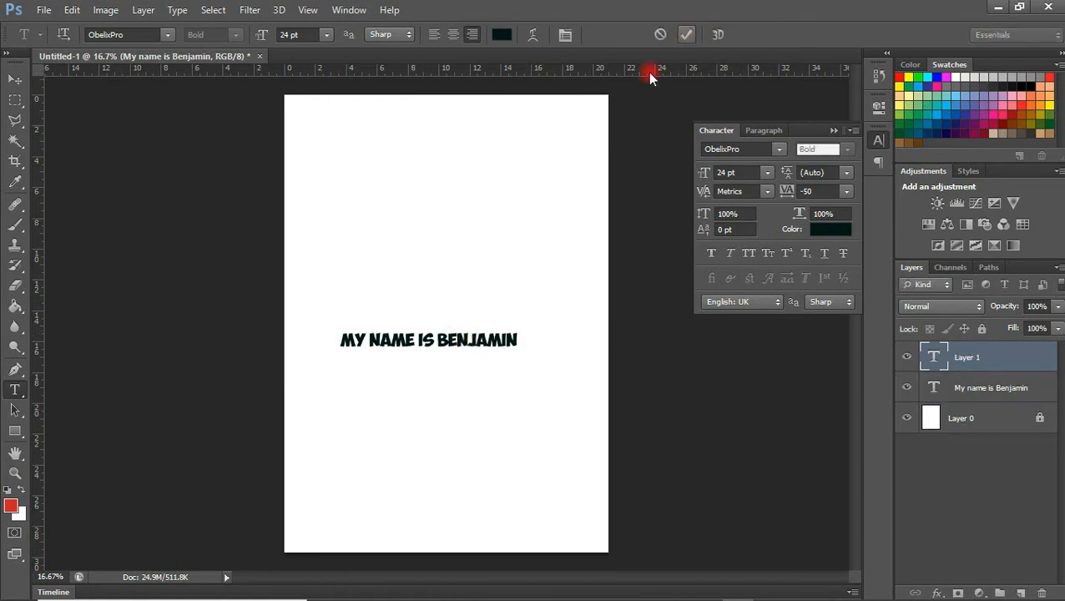
# Add a separate text line reading "kjk; kcjskpcksjc" in the upper left part of the page and commit it.
pyautogui.click(376, 235)
pyautogui.write('kjk; kcjskpcksjc')
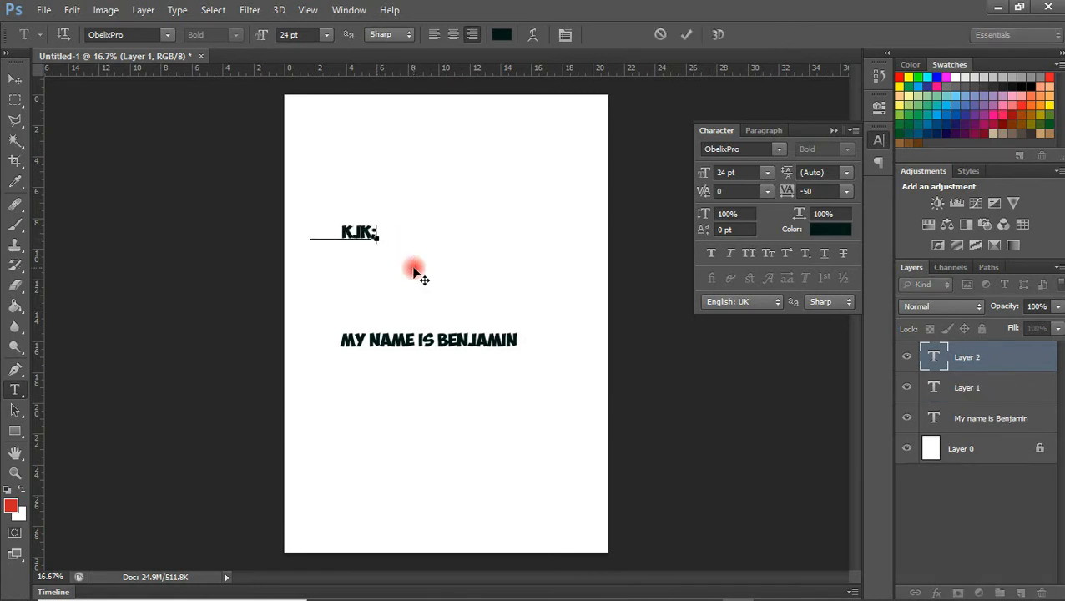
pyautogui.click(685, 35)
# Add a separate text line reading "k ch" in the upper middle of the page and commit it.
pyautogui.click(458, 264)
pyautogui.write('k ch')
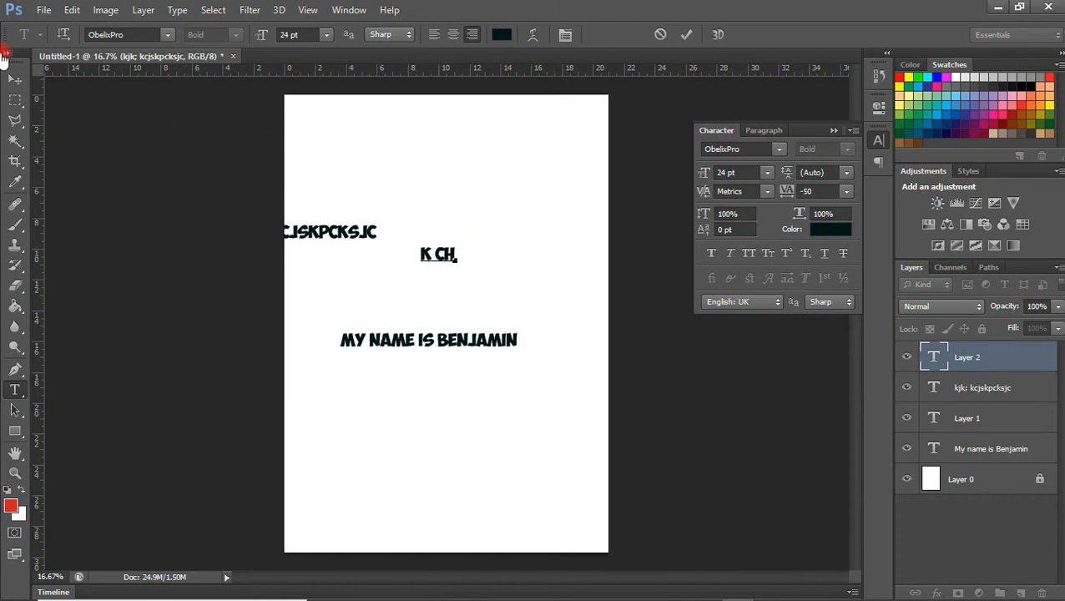
pyautogui.click(12, 81)
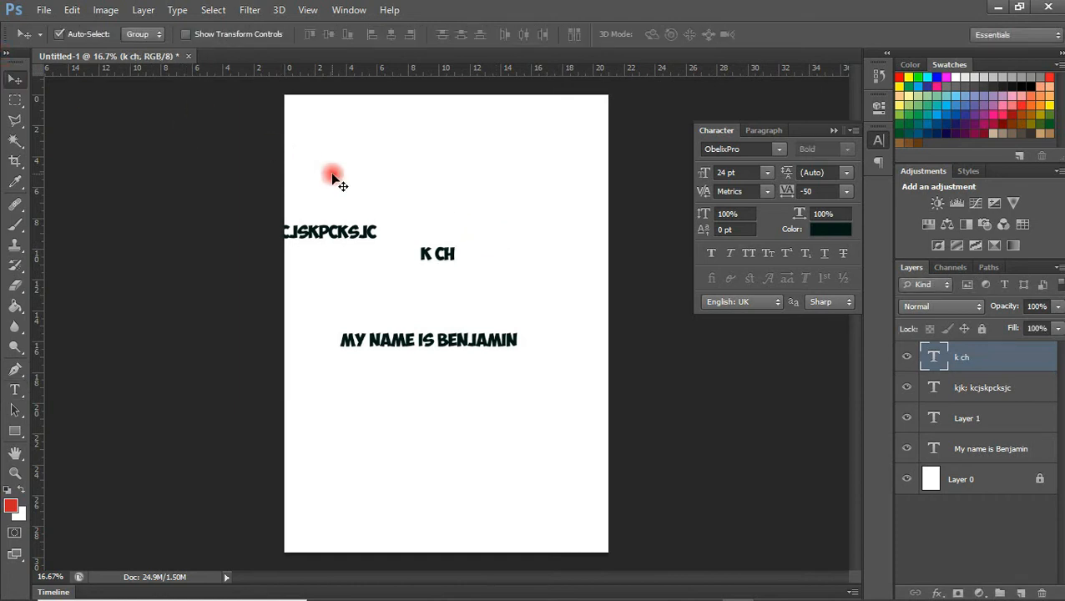
# Reposition the text lines: bring "kjk; kcjskpcksjc" fully onto the page, nudge "k ch" right below it, and shift the name sentence up and left.
pyautogui.moveTo(371, 241); pyautogui.dragTo(483, 222)
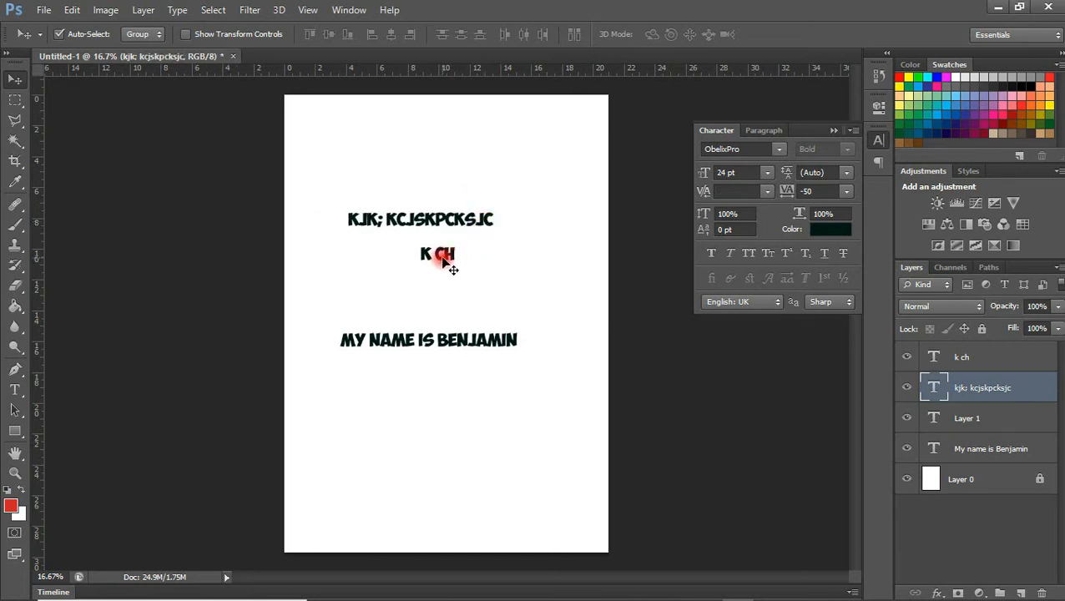
pyautogui.moveTo(453, 269)
pyautogui.mouseDown()
pyautogui.moveTo(355, 252)
pyautogui.moveTo(364, 269)
pyautogui.moveTo(452, 273)
pyautogui.moveTo(430, 261)
pyautogui.moveTo(435, 277)
pyautogui.moveTo(381, 284)
pyautogui.moveTo(463, 253)
pyautogui.moveTo(455, 257)
pyautogui.mouseUp()
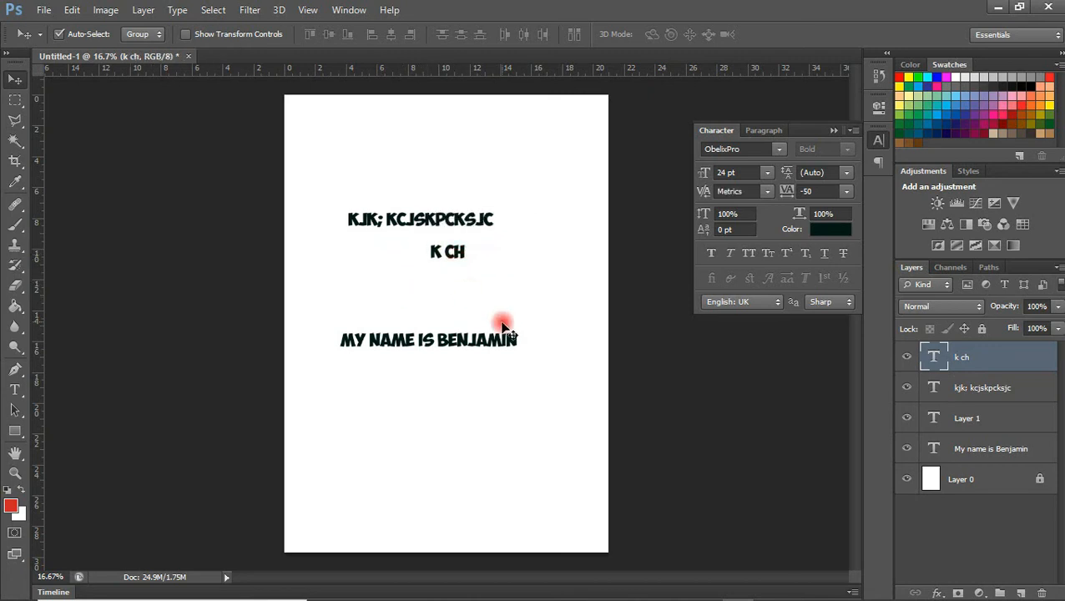
pyautogui.click(513, 346)
pyautogui.moveTo(528, 304); pyautogui.dragTo(491, 328)
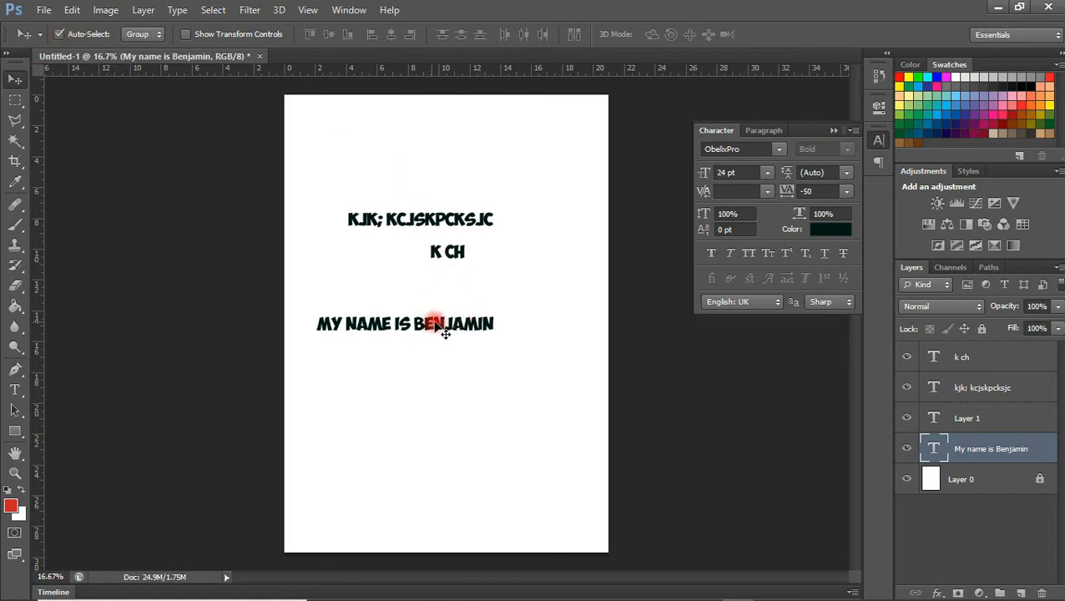
pyautogui.click(488, 219)
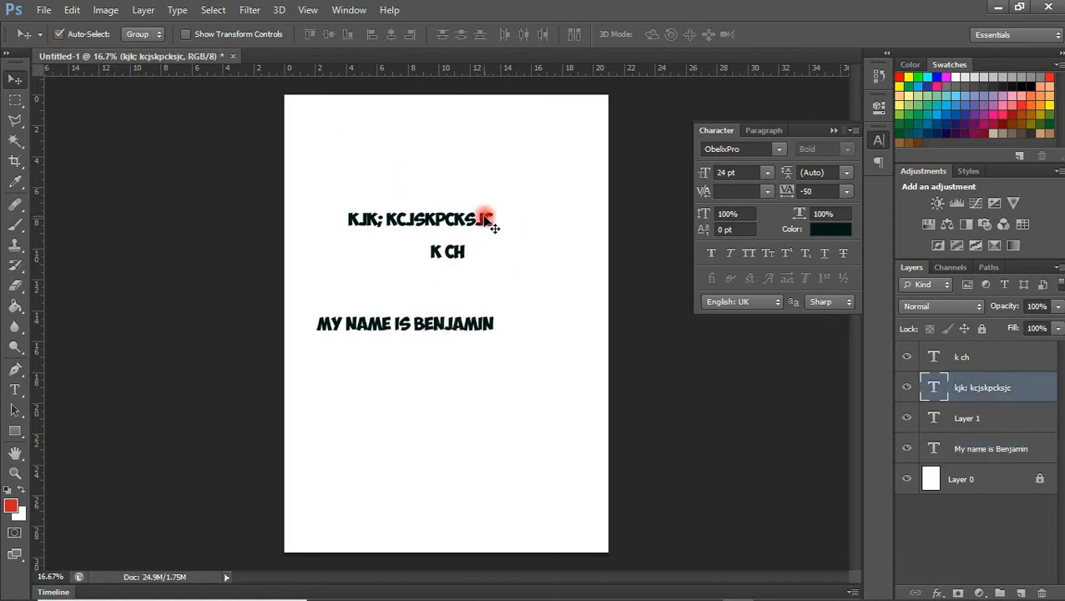
pyautogui.moveTo(493, 227)
pyautogui.mouseDown()
pyautogui.moveTo(490, 190)
pyautogui.moveTo(542, 148)
pyautogui.moveTo(526, 182)
pyautogui.moveTo(542, 173)
pyautogui.moveTo(488, 149)
pyautogui.moveTo(490, 214)
pyautogui.mouseUp()
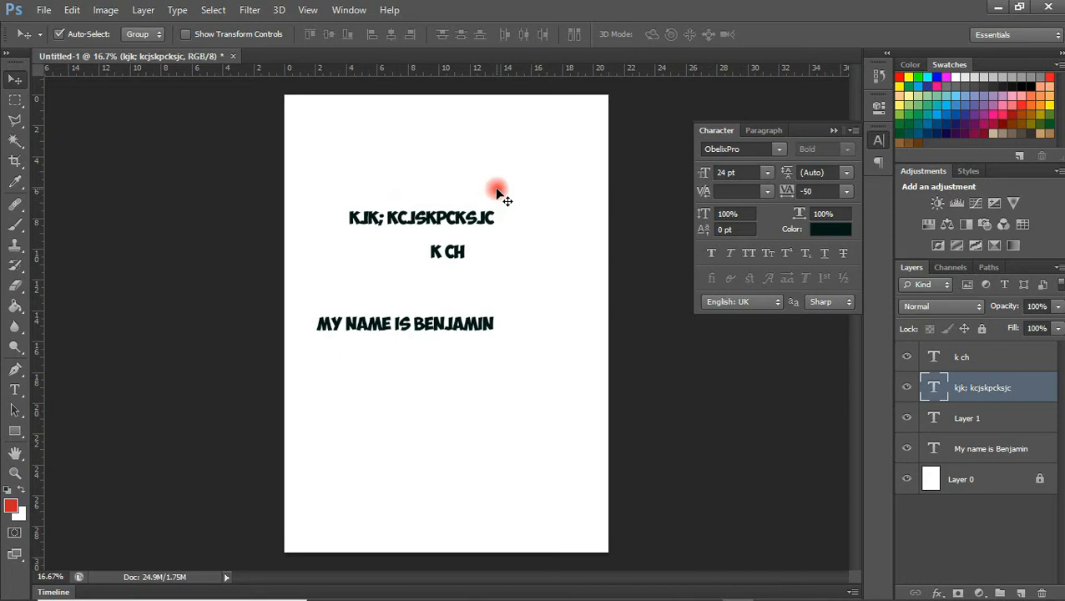
# Hide the detailed character formatting options and show them again with the "kjk; kcjskpcksjc" layer still selected.
pyautogui.click(772, 208)
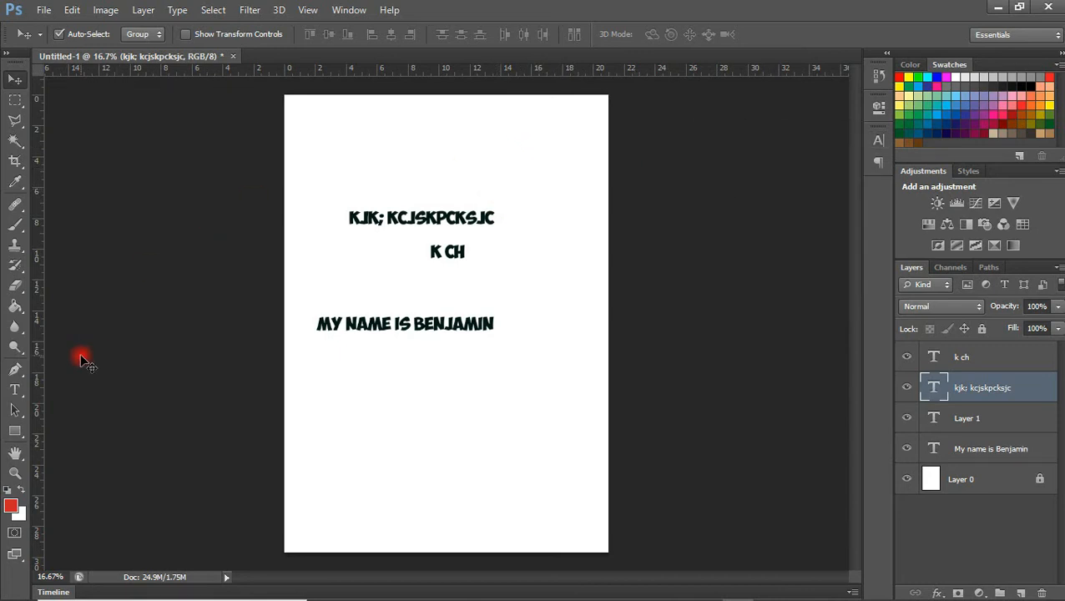
pyautogui.click(19, 388)
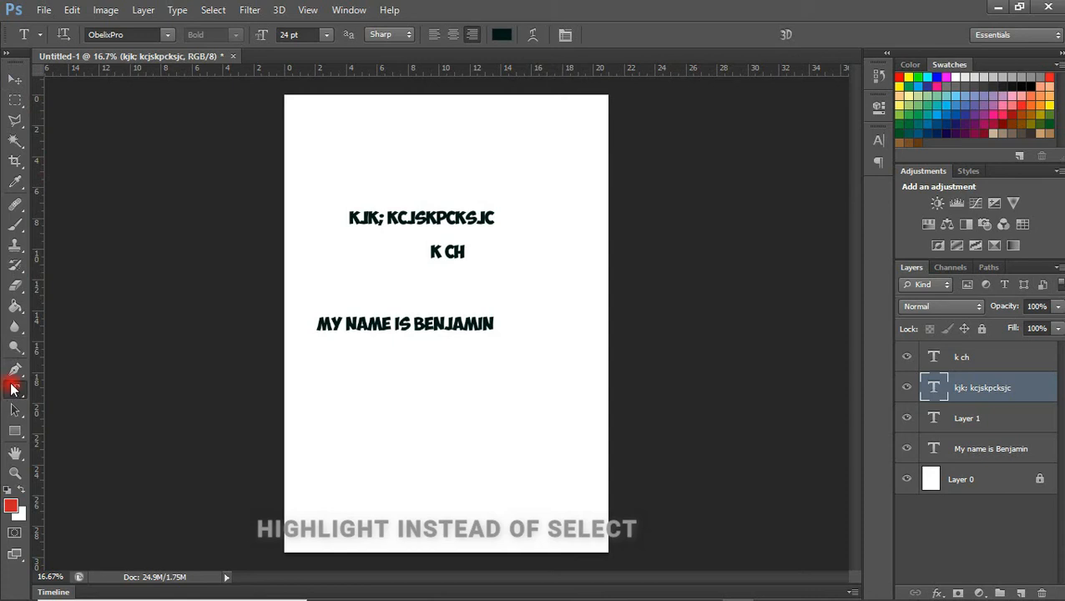
pyautogui.click(15, 79)
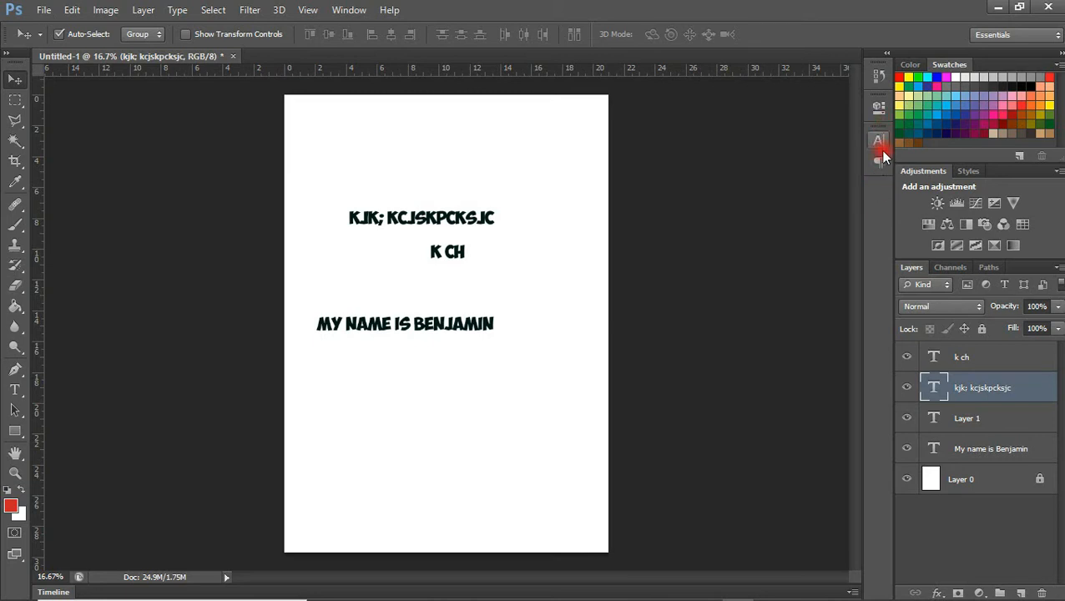
pyautogui.click(361, 9)
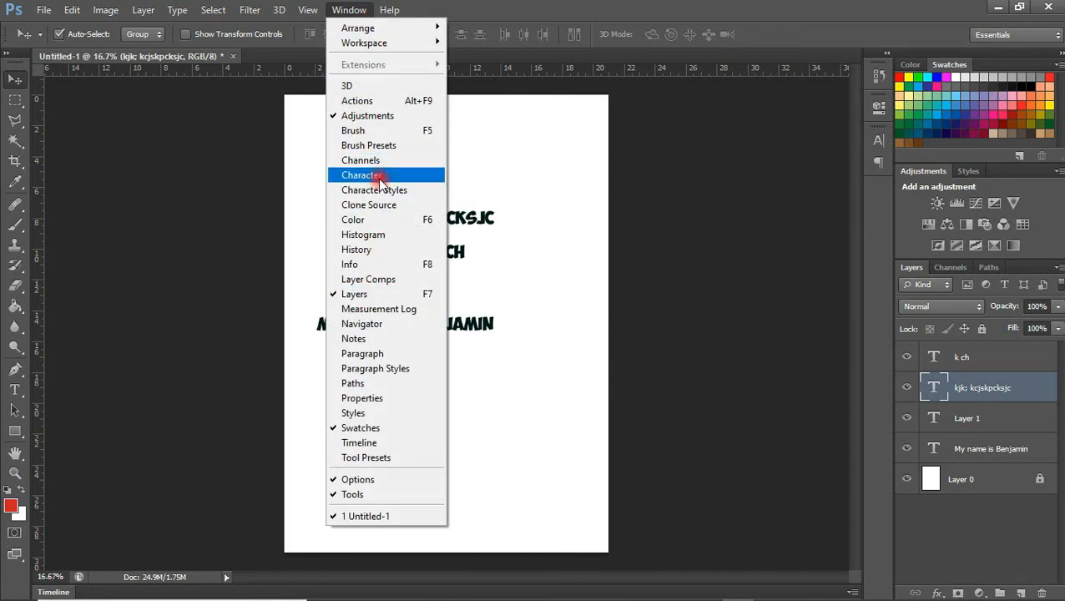
pyautogui.click(380, 178)
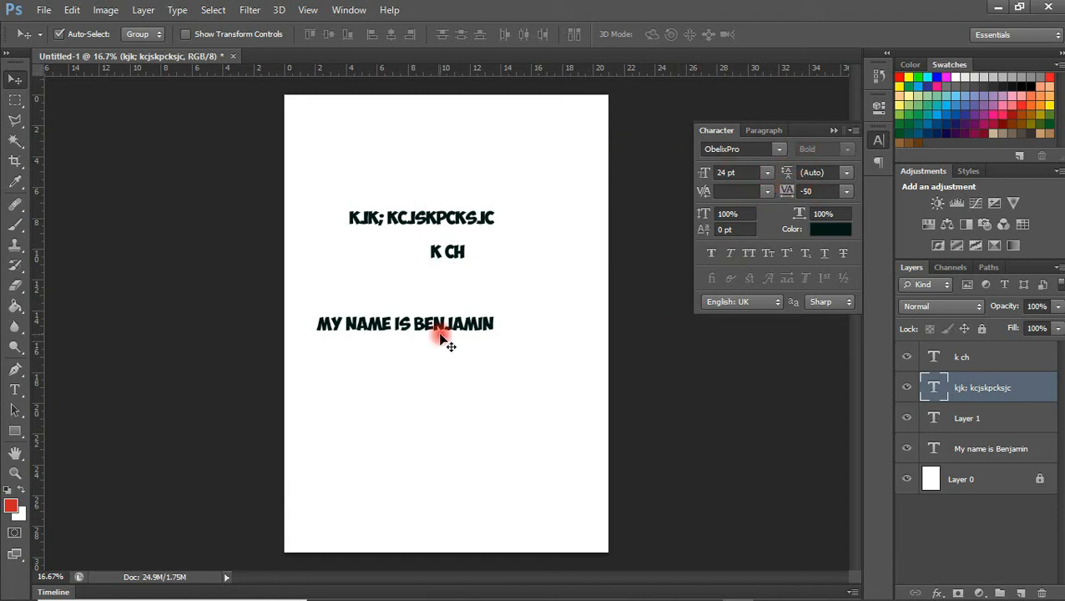
# Move the name sentence right and slightly down, and change its font to OCR A Extended.
pyautogui.moveTo(464, 330); pyautogui.dragTo(521, 336)
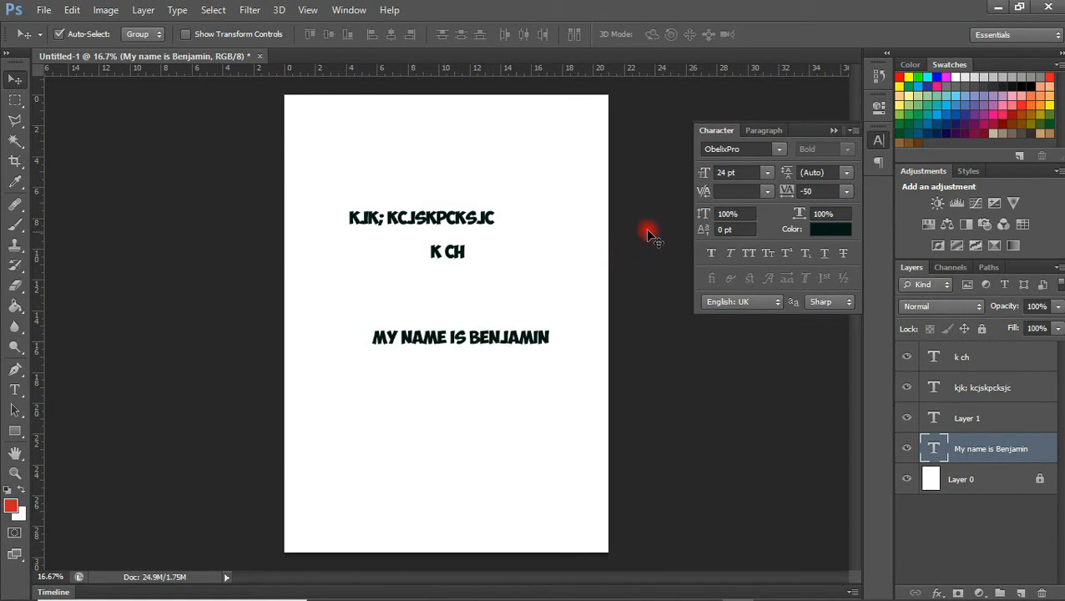
pyautogui.click(776, 152)
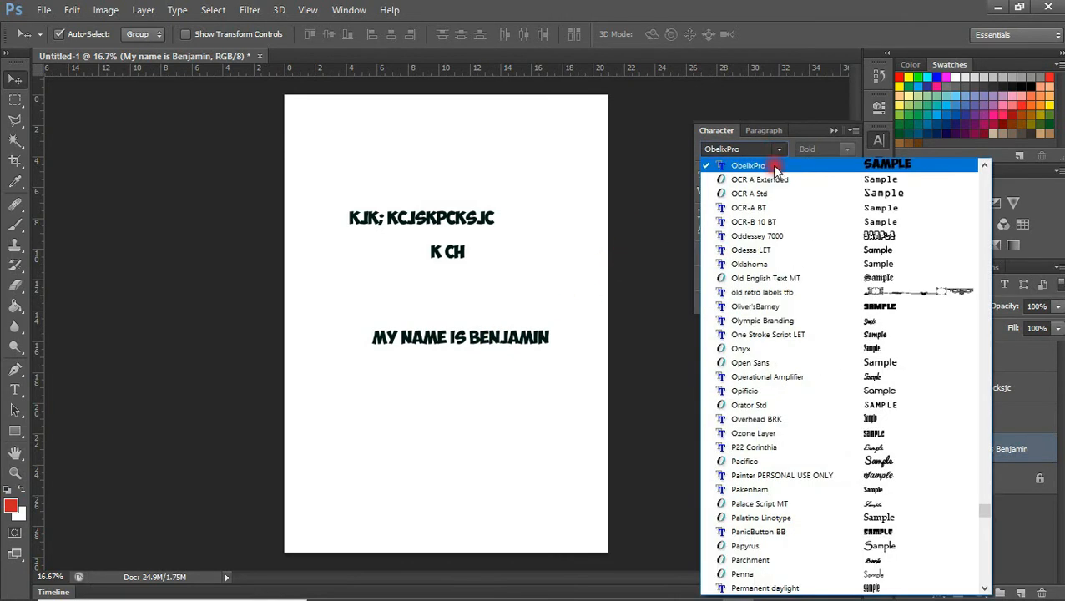
pyautogui.click(778, 179)
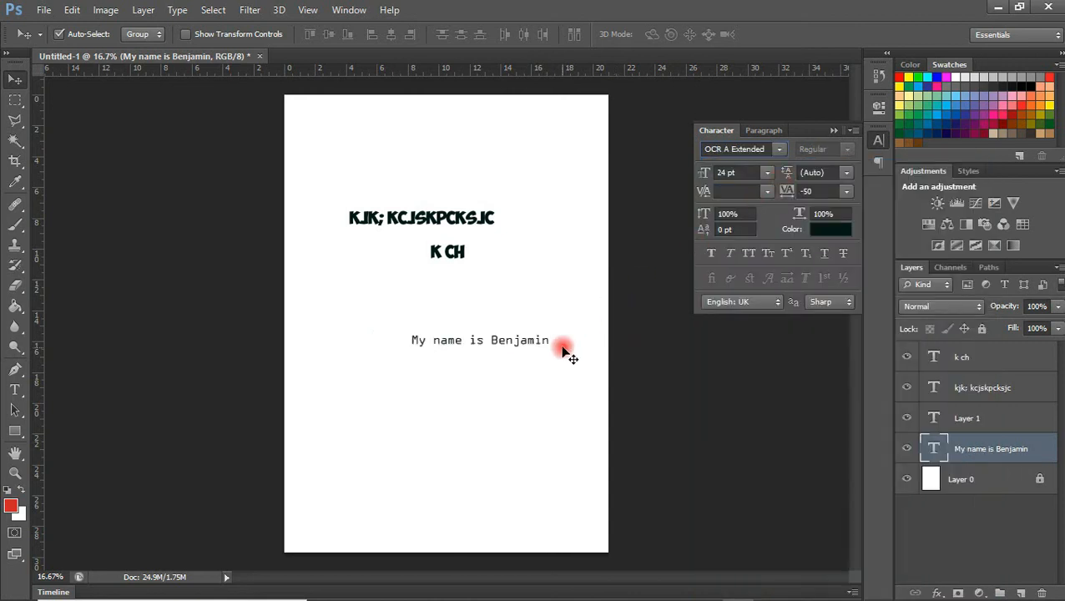
# Set the name sentence's font size to 30 pt and move it slightly up and left on the page.
pyautogui.click(780, 150)
pyautogui.click(767, 172)
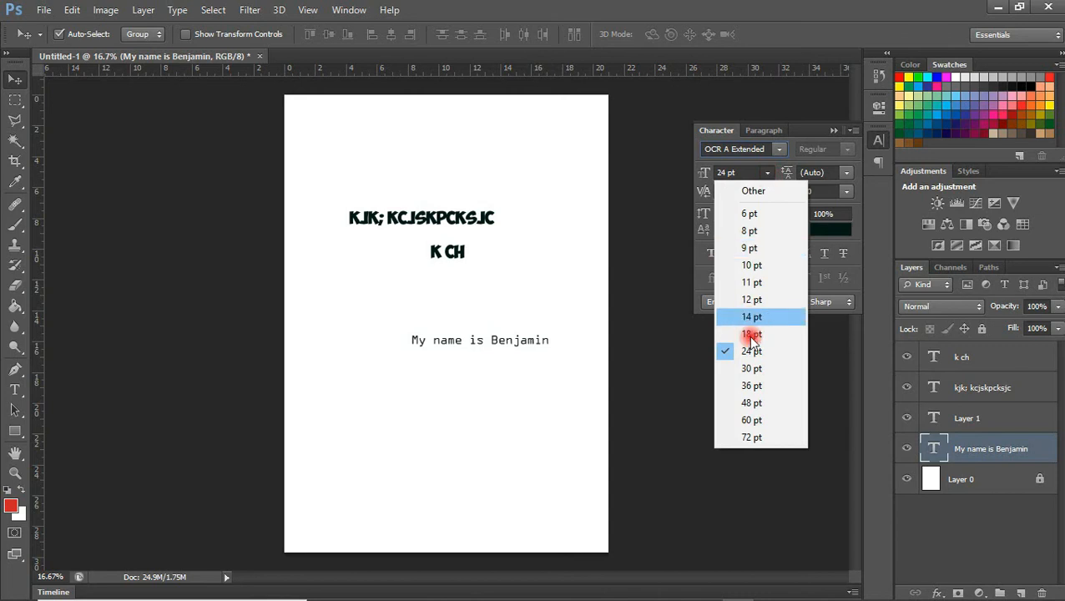
pyautogui.click(751, 368)
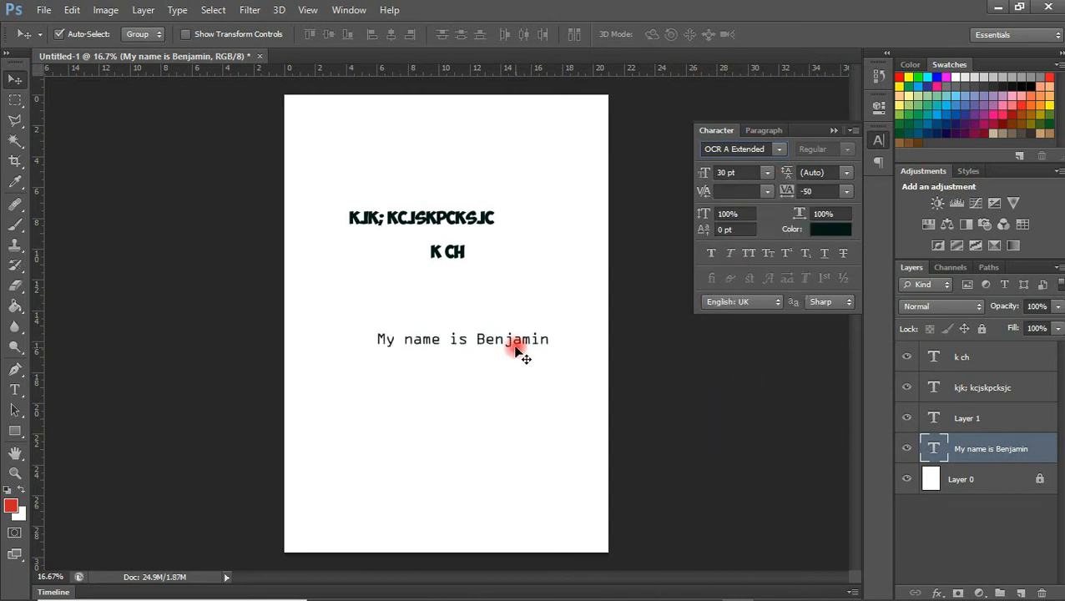
pyautogui.moveTo(518, 347); pyautogui.dragTo(488, 333)
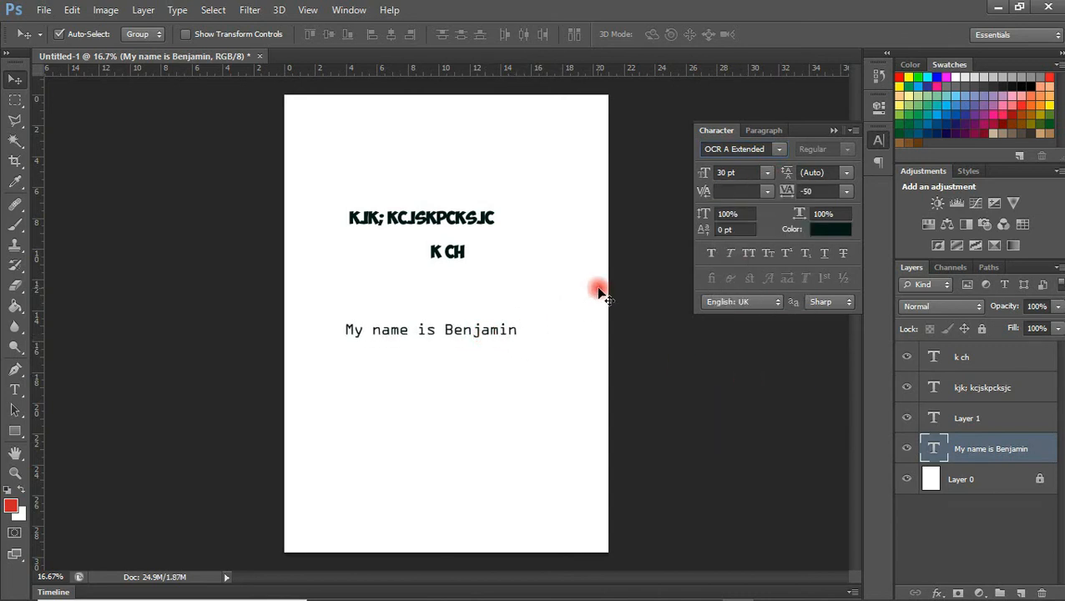
# Change the name sentence's text colour to dark red, 6d1214.
pyautogui.click(842, 229)
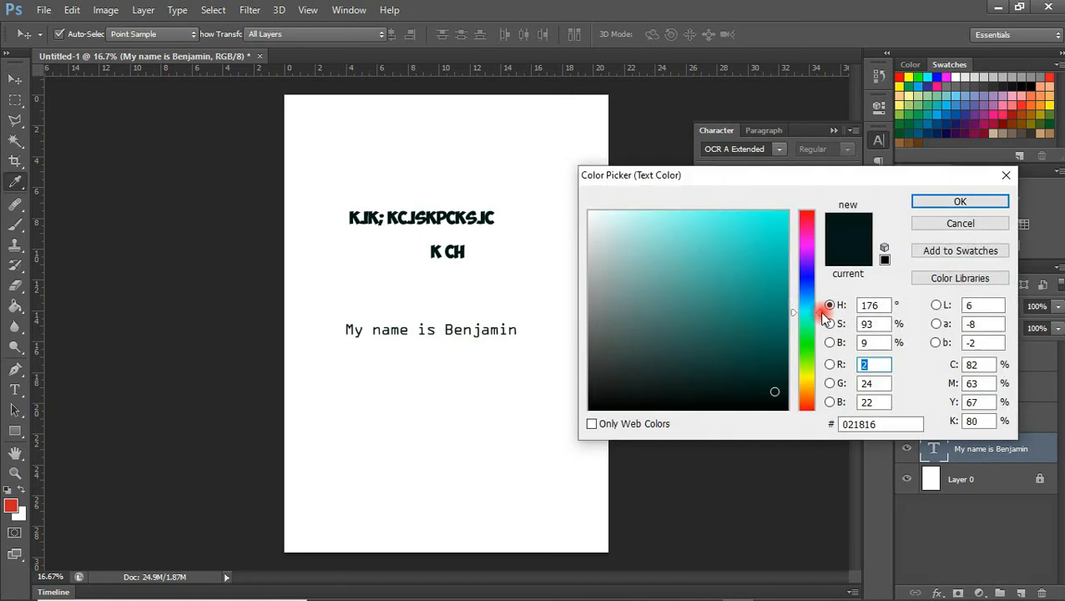
pyautogui.click(767, 287)
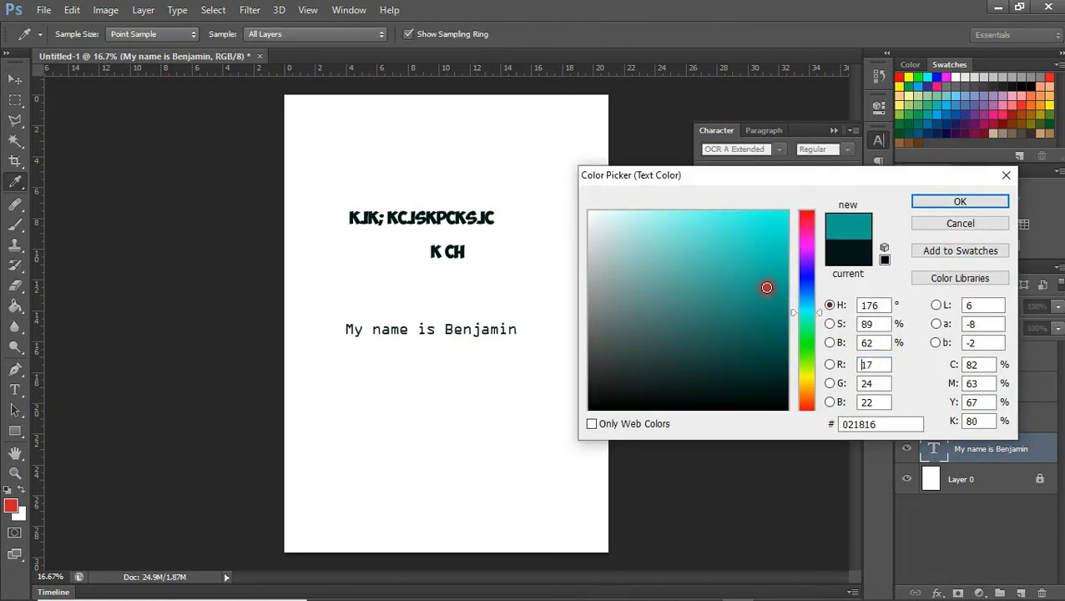
pyautogui.click(809, 290)
pyautogui.click(808, 248)
pyautogui.click(808, 211)
pyautogui.moveTo(753, 254)
pyautogui.mouseDown()
pyautogui.moveTo(770, 238)
pyautogui.moveTo(760, 227)
pyautogui.moveTo(776, 233)
pyautogui.mouseUp()
pyautogui.click(740, 285)
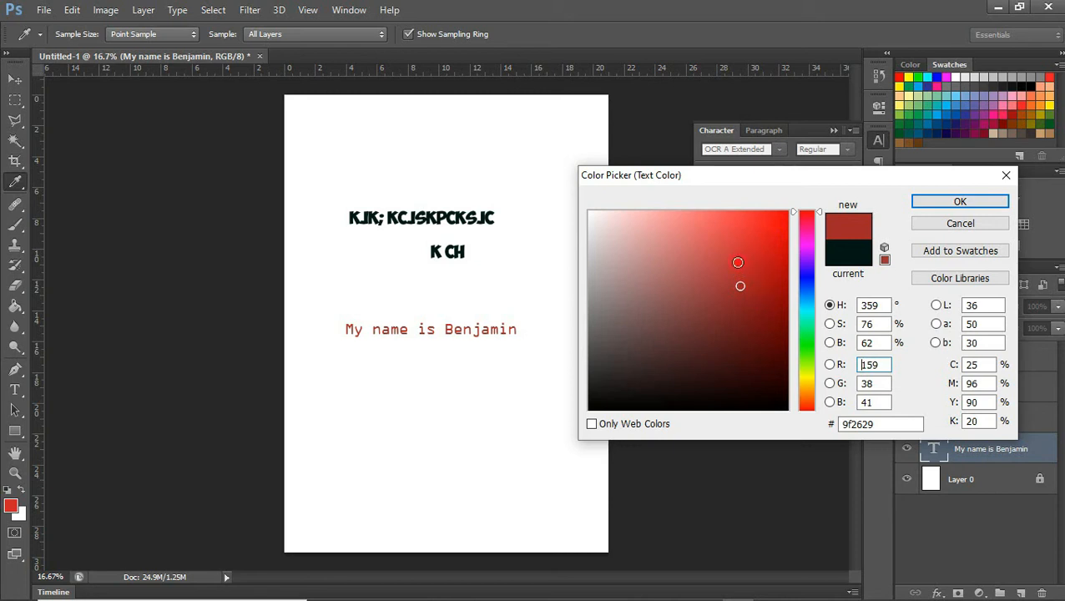
pyautogui.click(755, 325)
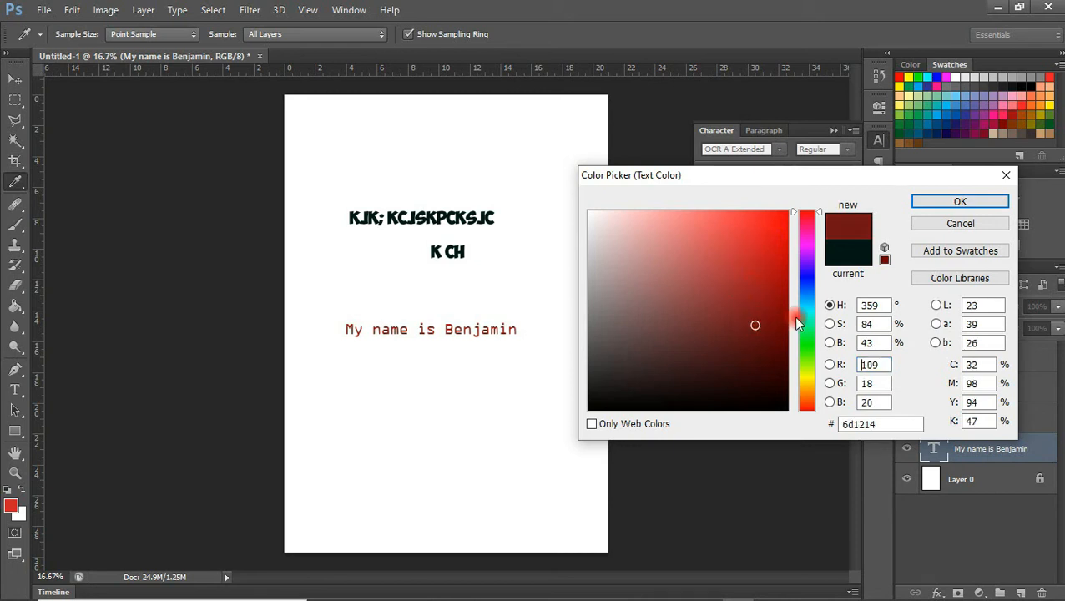
pyautogui.click(962, 205)
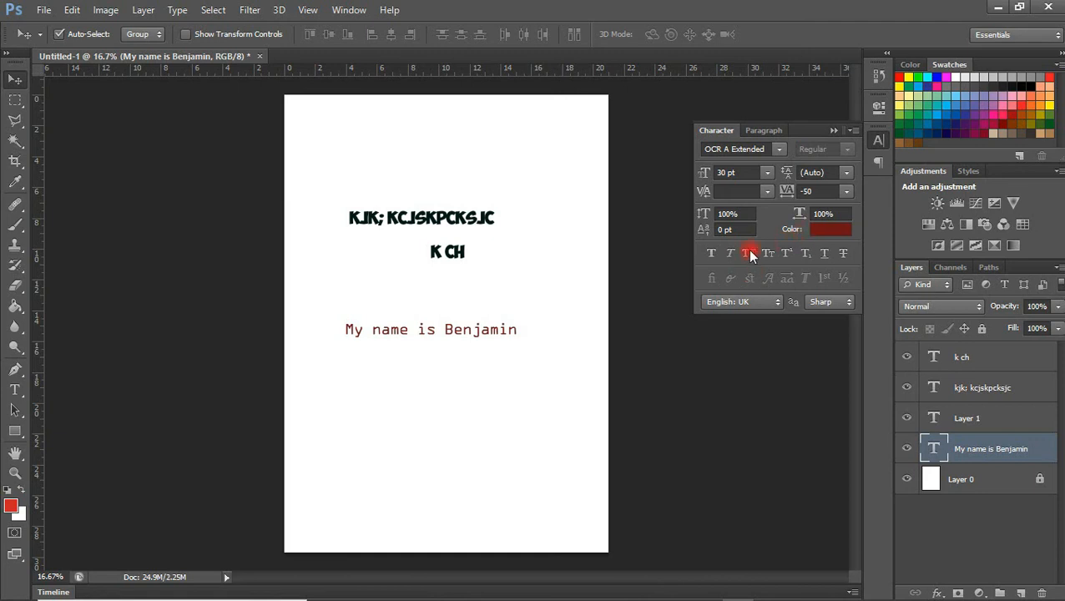
# Try bold, italic and all-caps styling on the name sentence, and remove these styles again.
pyautogui.click(711, 254)
pyautogui.click(714, 258)
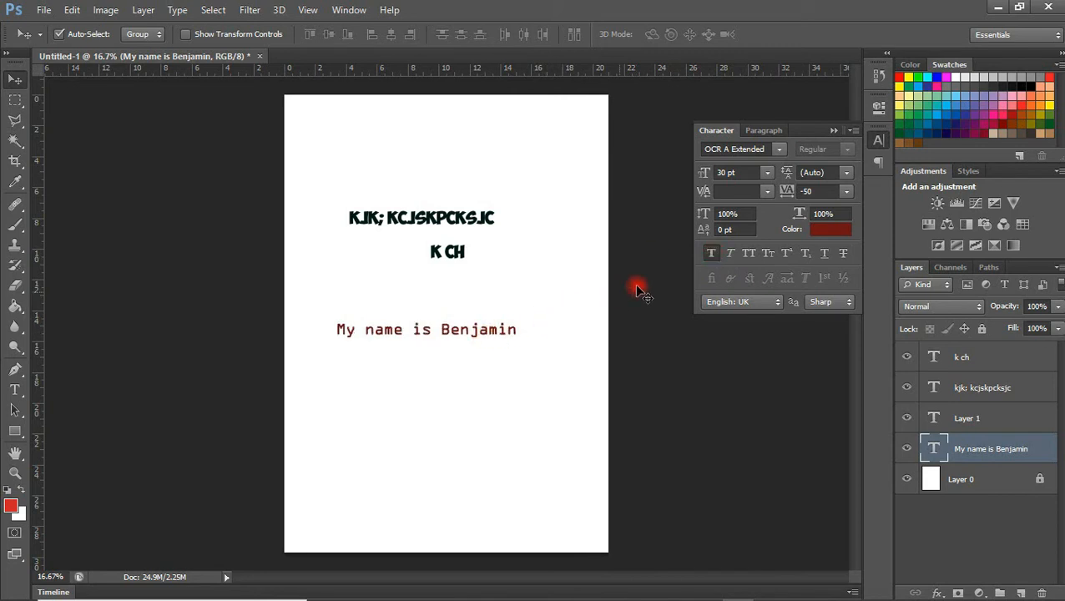
pyautogui.click(709, 258)
pyautogui.click(710, 257)
pyautogui.click(730, 254)
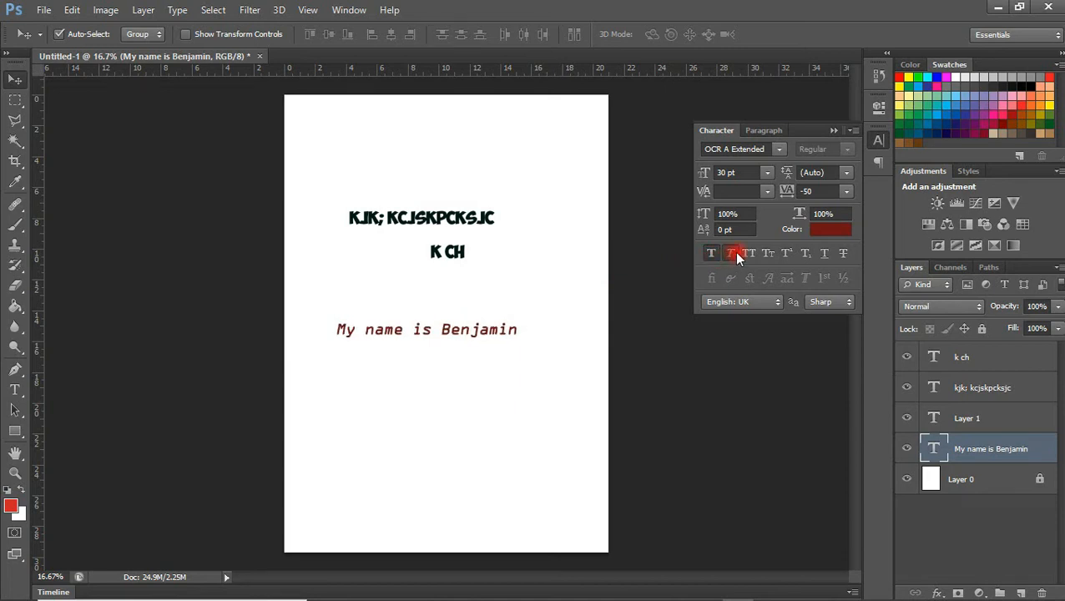
pyautogui.click(730, 255)
pyautogui.click(730, 254)
pyautogui.click(749, 253)
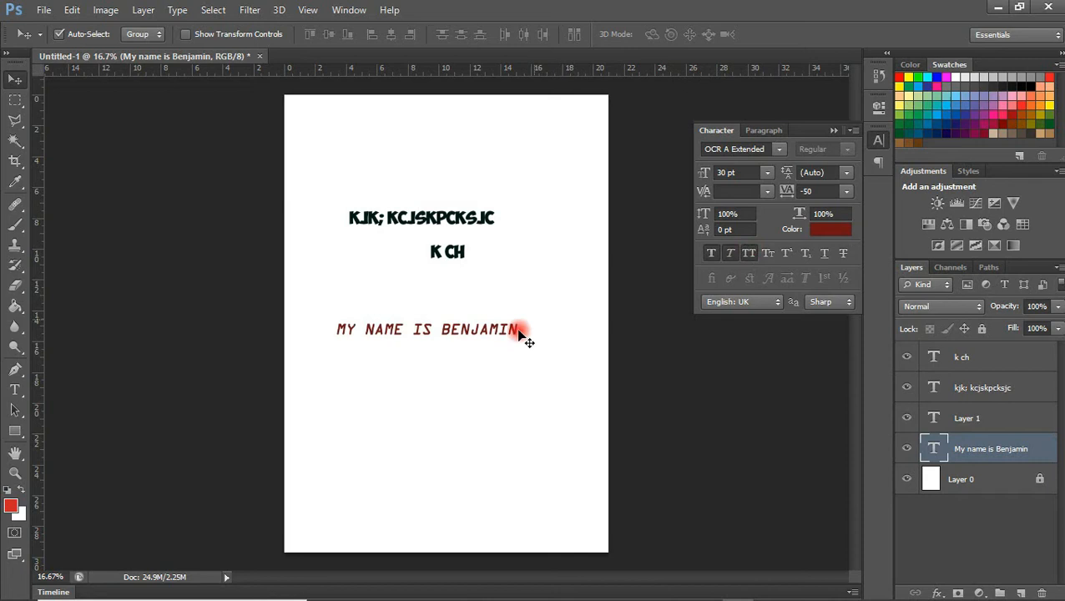
pyautogui.click(750, 254)
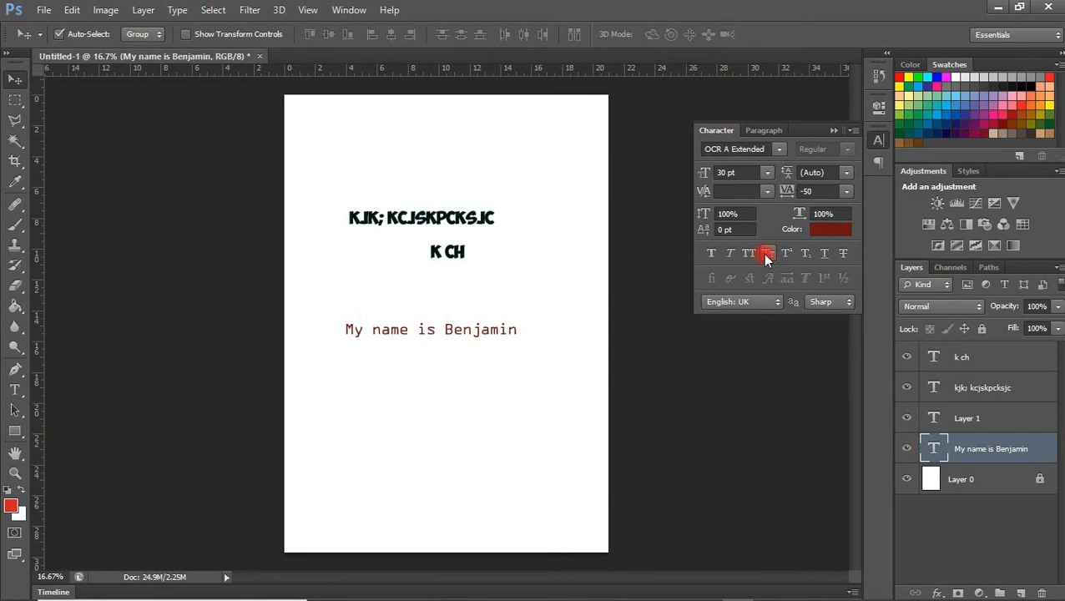
# Try small caps on the name sentence, move it slightly down and left, and restore its normal lettering.
pyautogui.click(768, 254)
pyautogui.moveTo(494, 333); pyautogui.dragTo(473, 355)
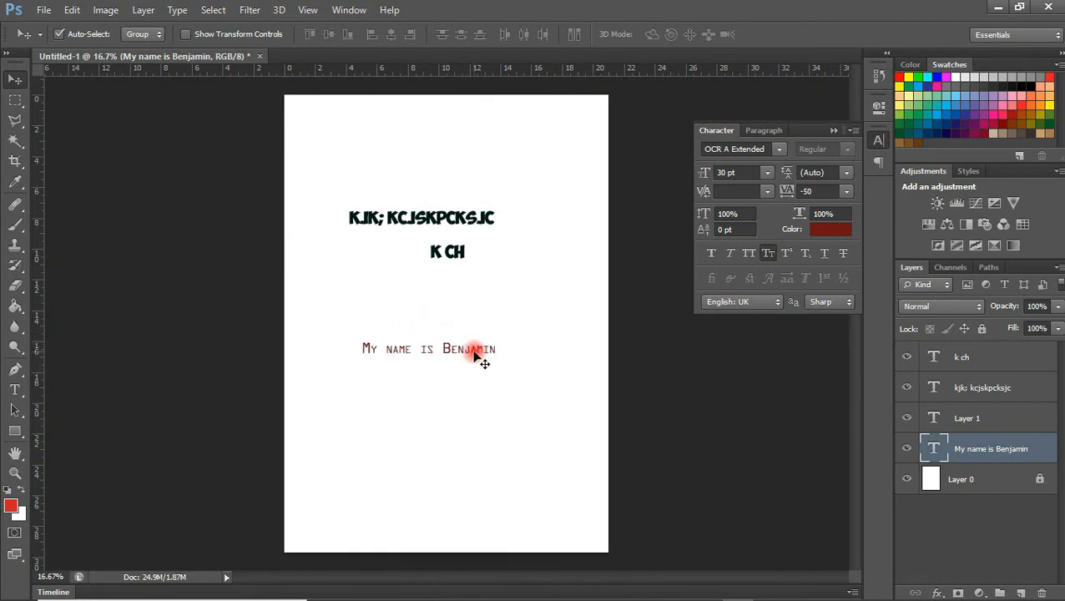
pyautogui.click(762, 255)
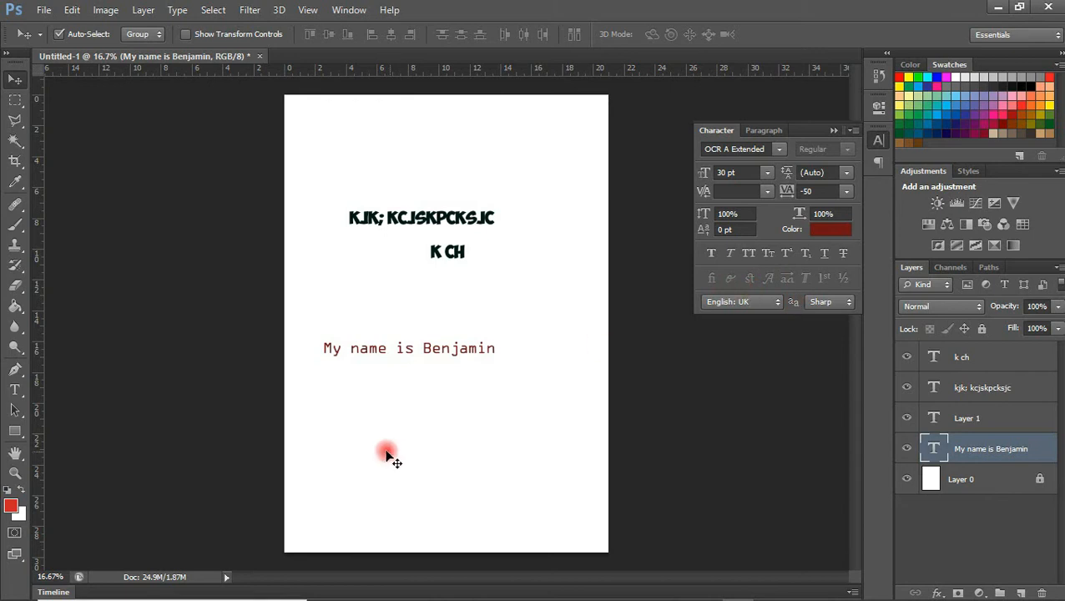
# Add a new text line reading "3rd" below the start of the name sentence.
pyautogui.click(10, 392)
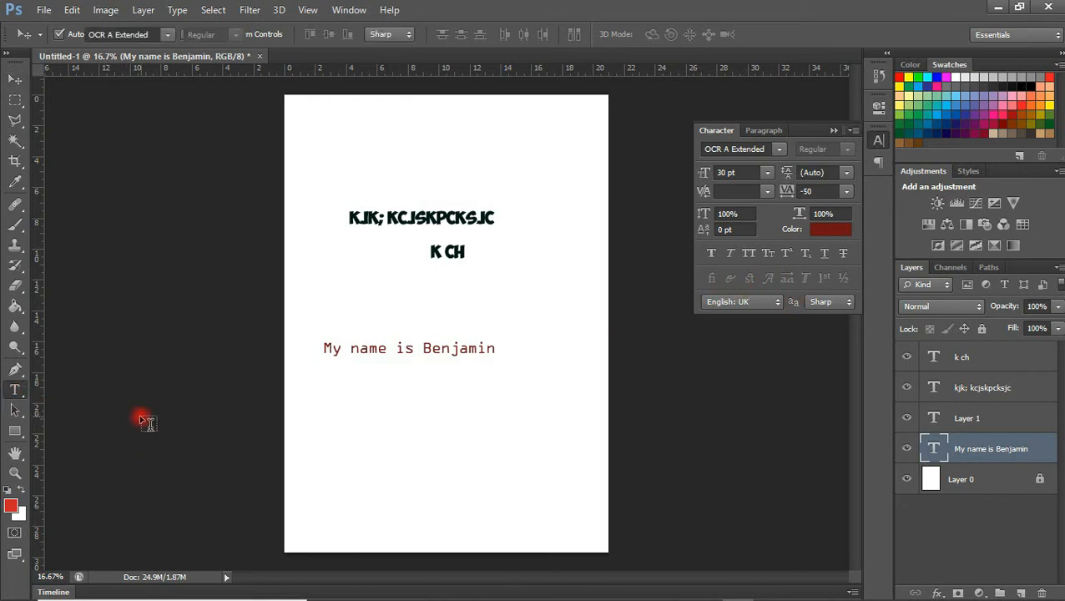
pyautogui.click(343, 410)
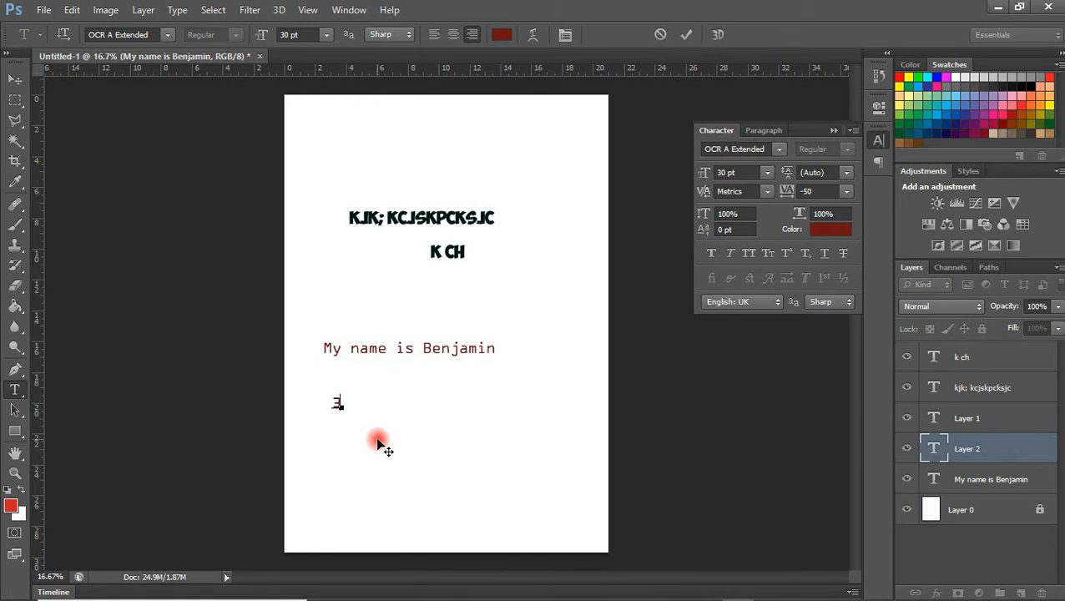
pyautogui.write('3rd')
# Add another text line reading "H2O" below "3rd" and commit it.
pyautogui.click(368, 451)
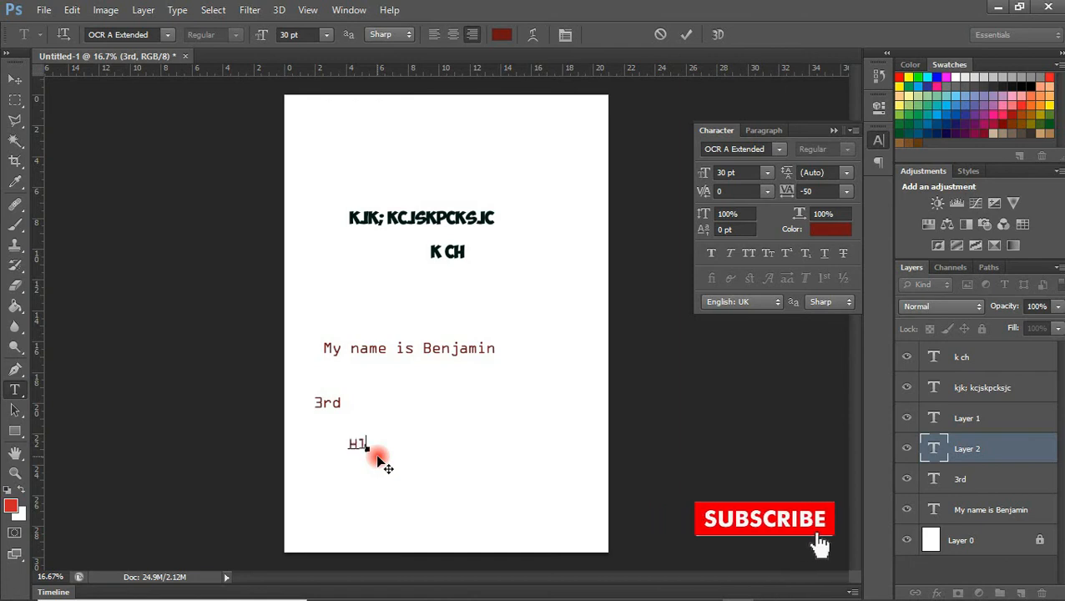
pyautogui.press('BackSpace')
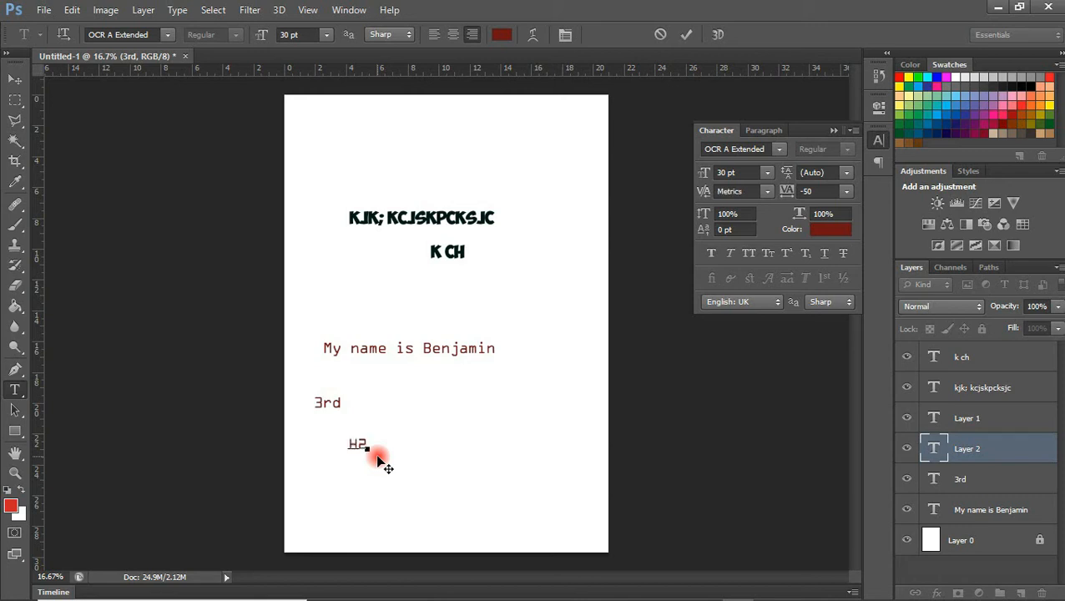
pyautogui.write('O')
pyautogui.press('BackSpace')
pyautogui.write('d')
pyautogui.press('BackSpace')
pyautogui.write('O')
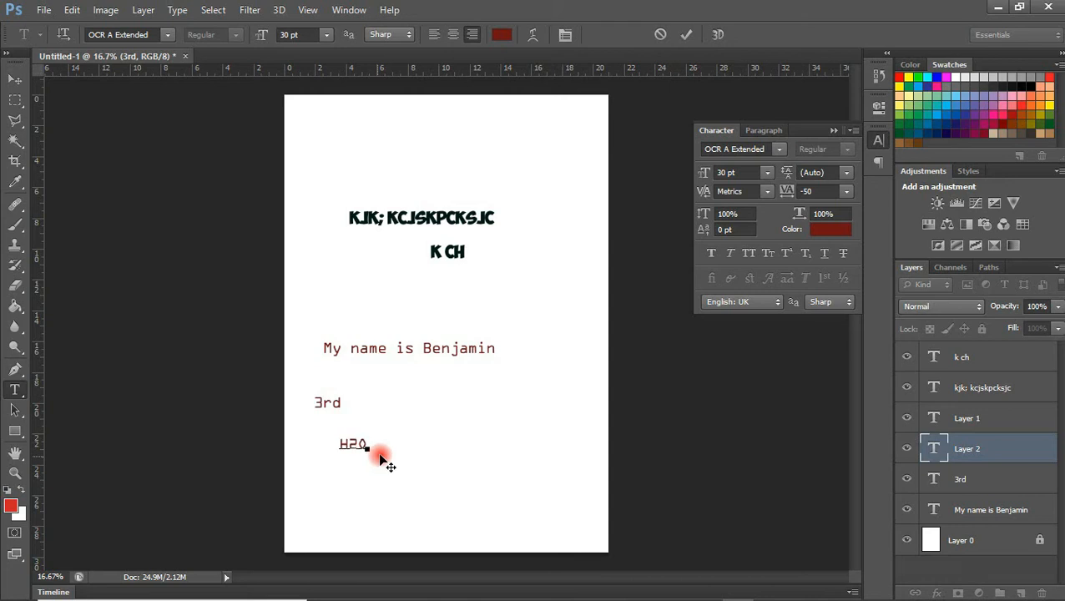
pyautogui.click(14, 79)
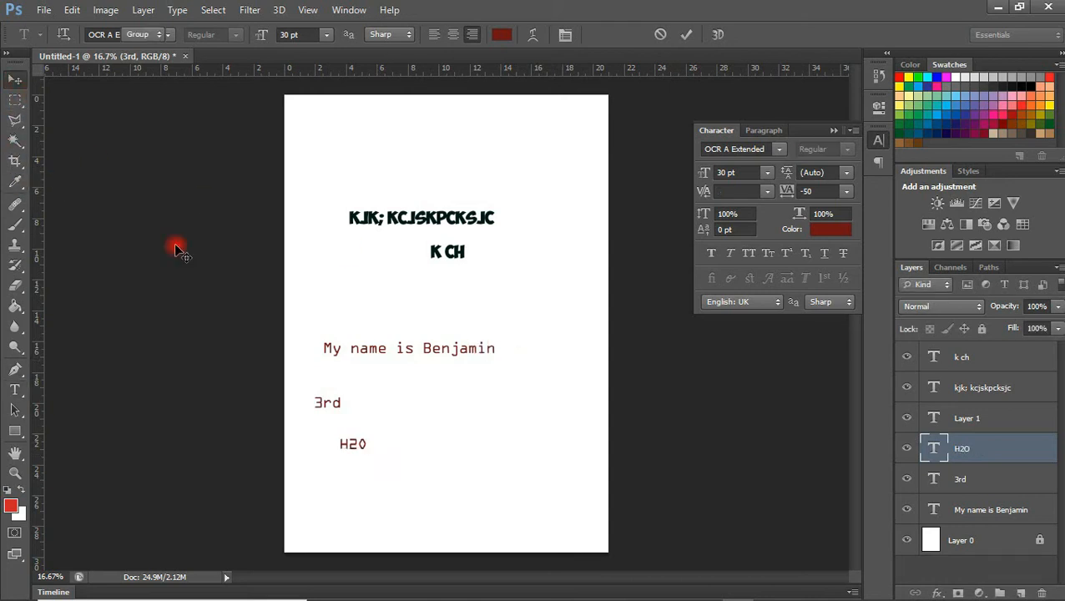
# Move the "H2O" line slightly up and left, and shift the "3rd" line right beneath the name sentence.
pyautogui.moveTo(355, 453); pyautogui.dragTo(344, 443)
pyautogui.moveTo(334, 403); pyautogui.dragTo(372, 394)
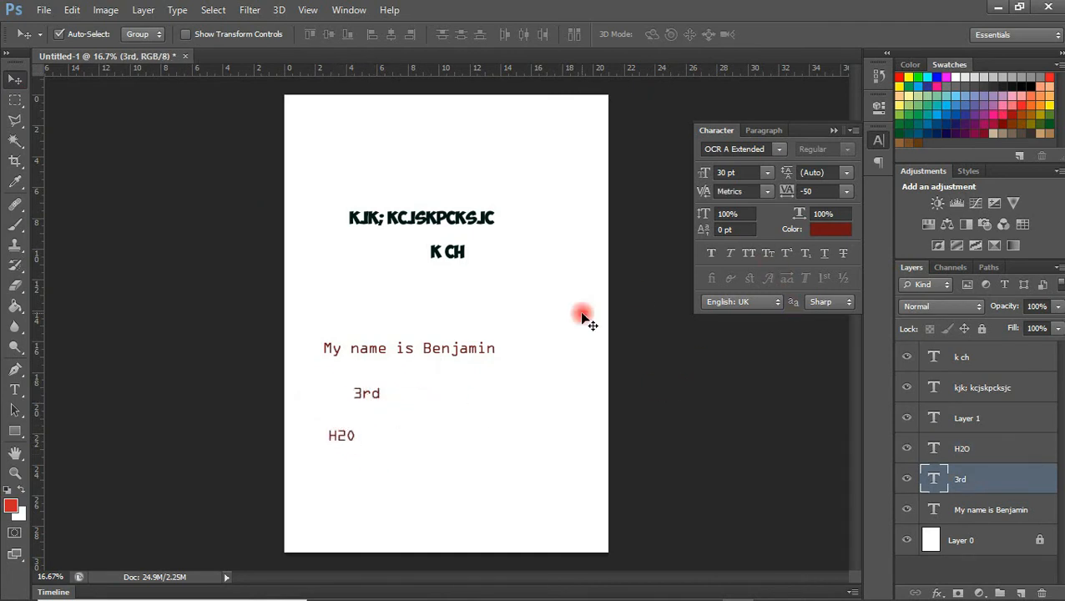
# Make the "rd" in the "3rd" line superscript and commit the edit.
pyautogui.click(15, 390)
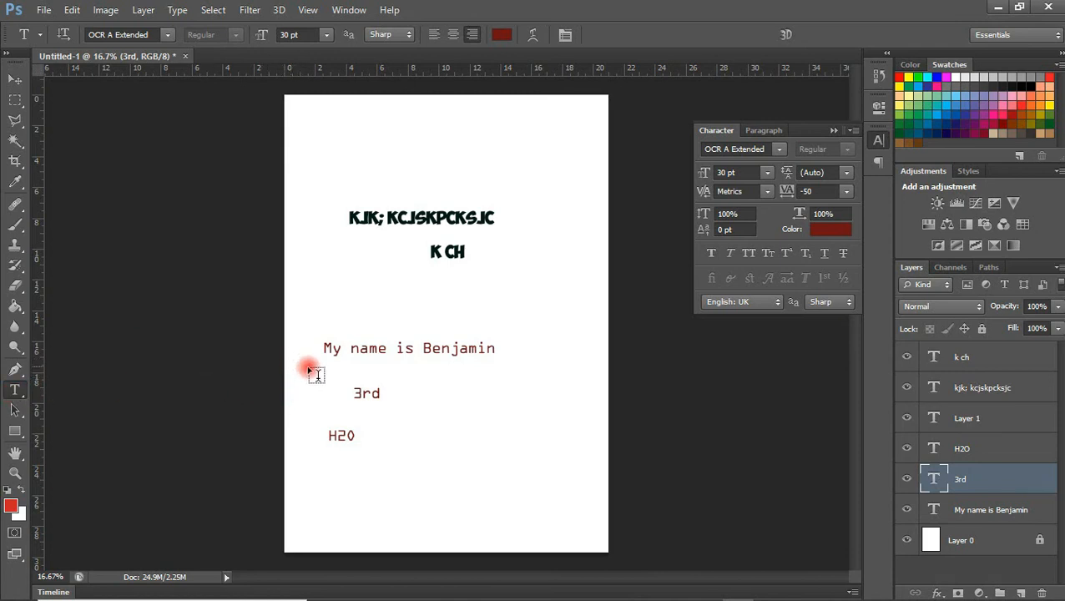
pyautogui.click(373, 394)
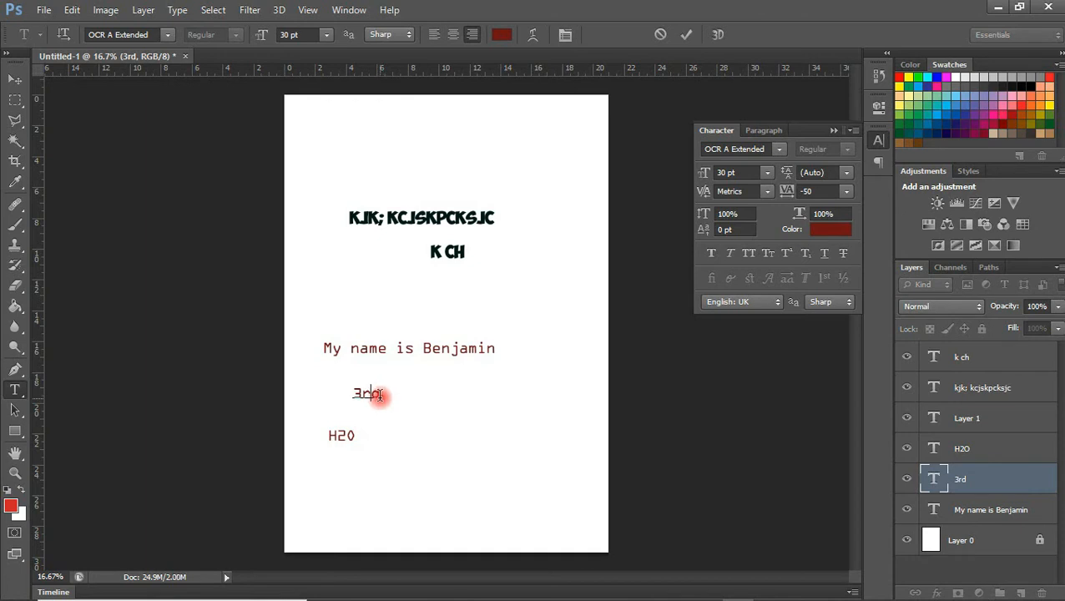
pyautogui.moveTo(380, 394); pyautogui.dragTo(366, 394)
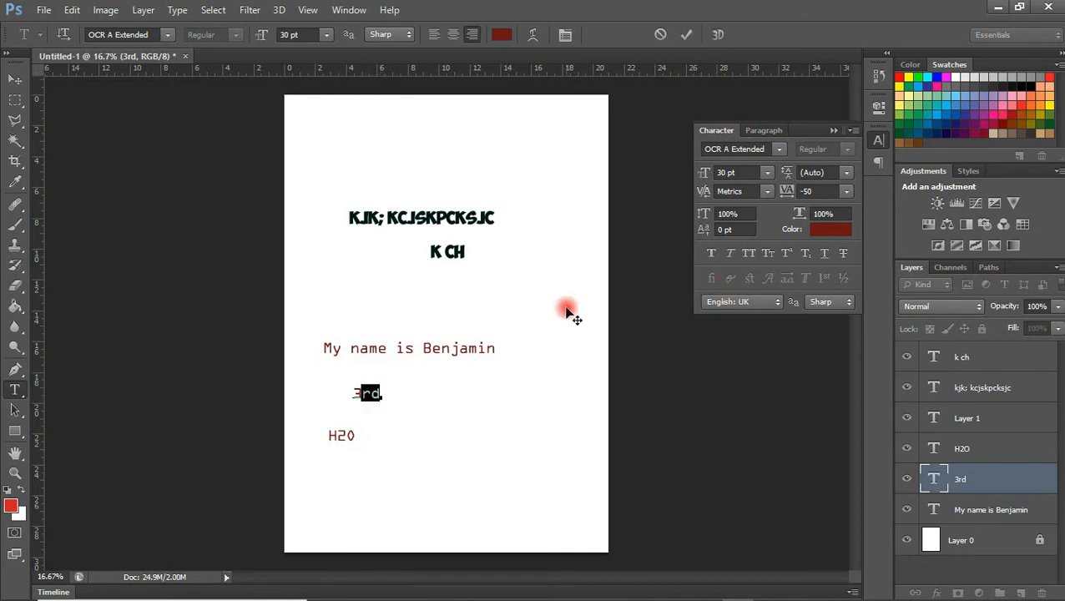
pyautogui.click(788, 255)
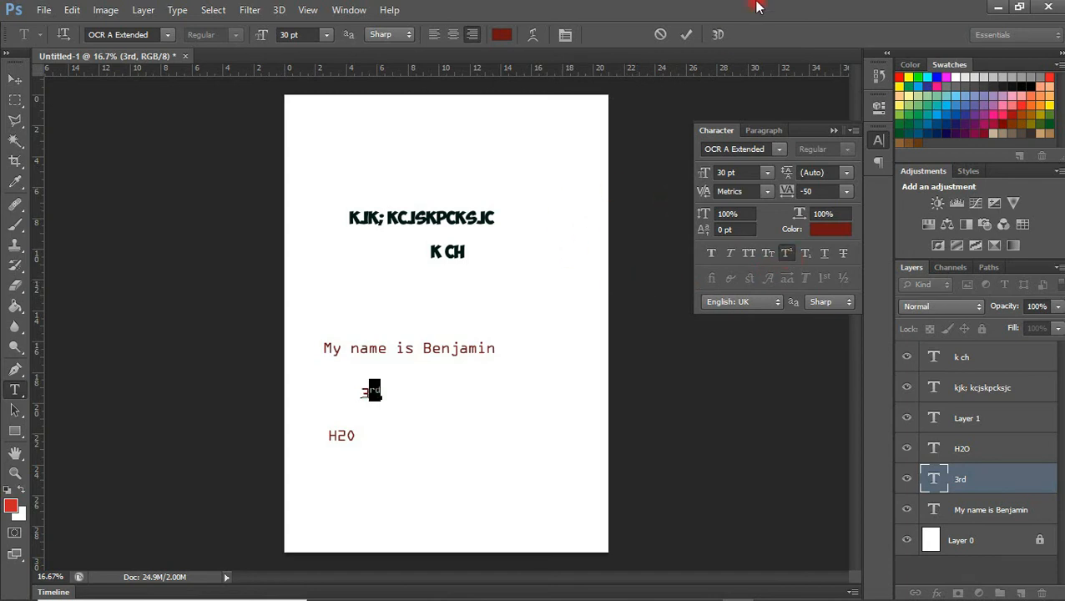
pyautogui.click(687, 34)
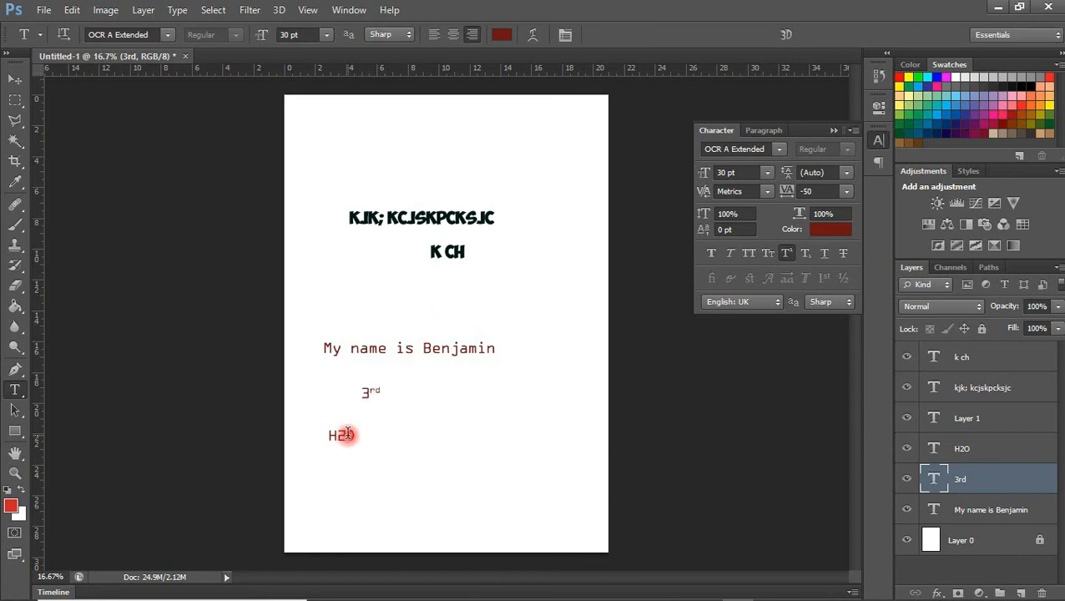
# Make the "2" in the "H2O" line subscript and commit the edit.
pyautogui.moveTo(346, 437); pyautogui.dragTo(339, 436)
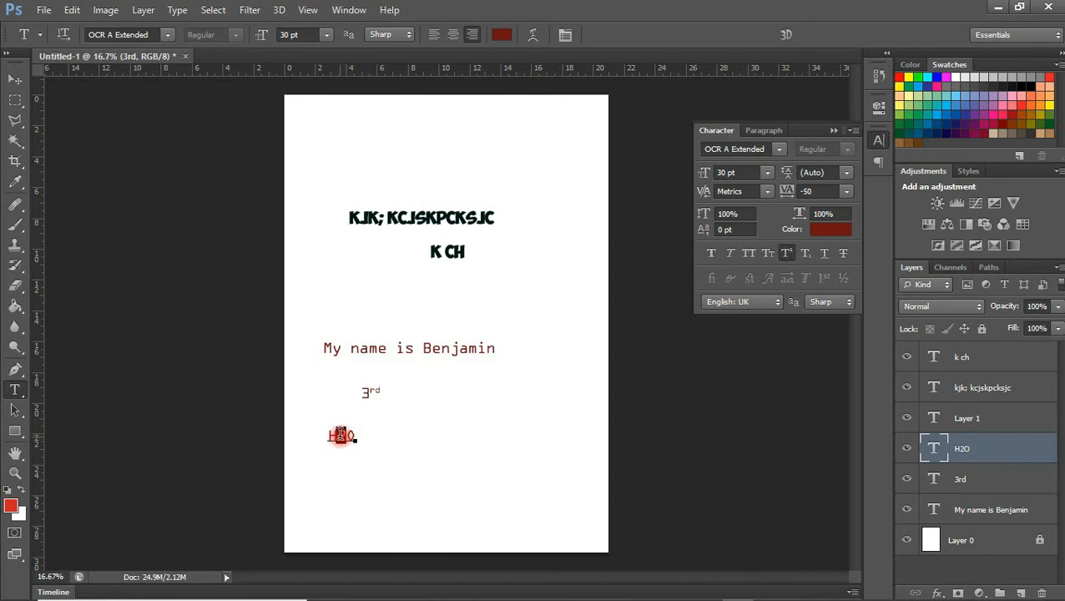
pyautogui.click(804, 257)
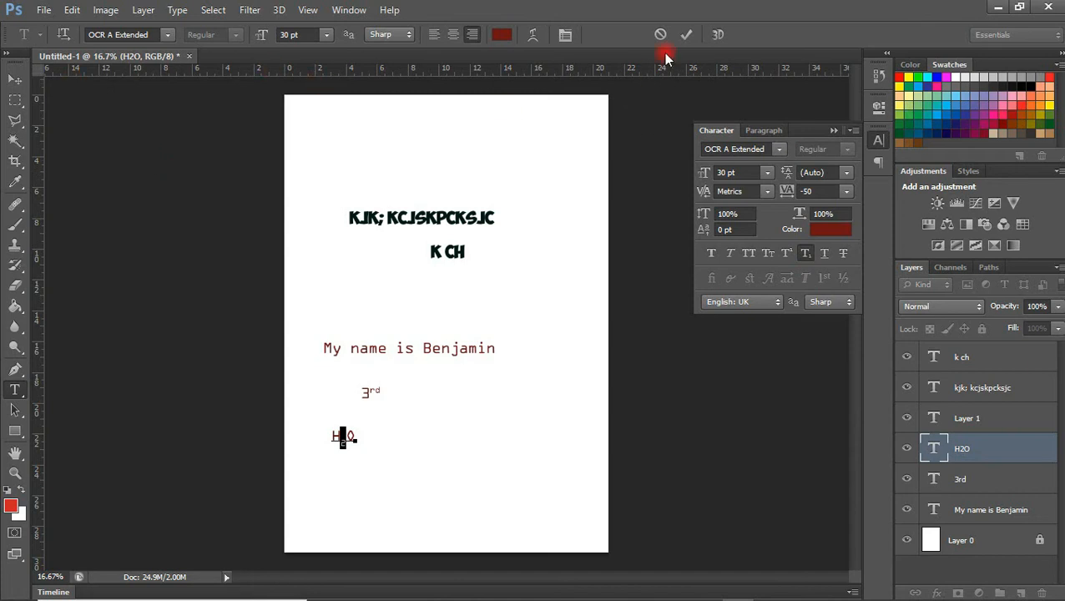
pyautogui.click(686, 34)
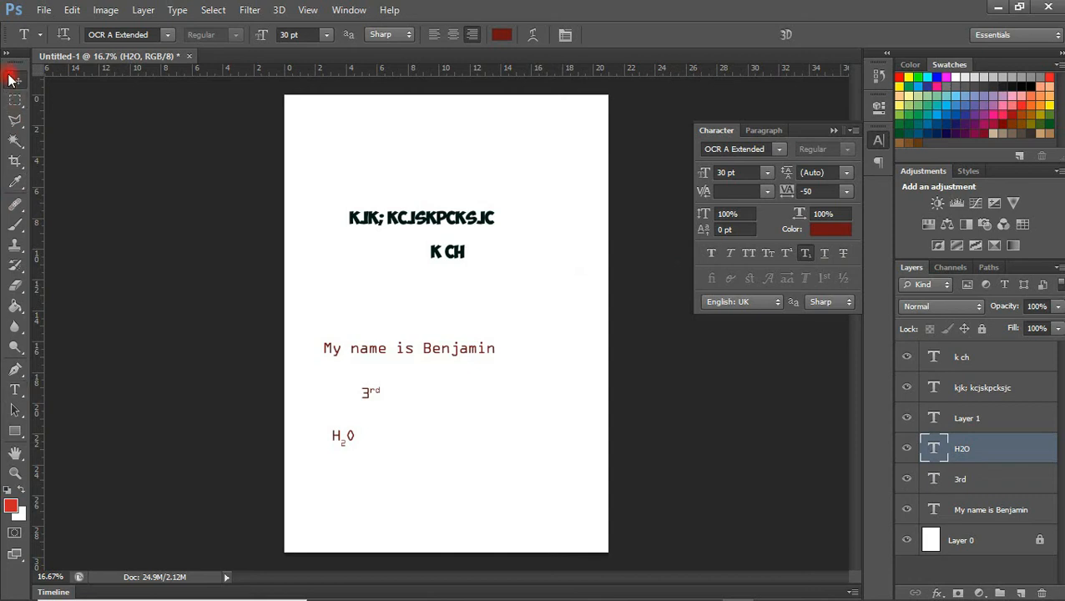
# Move the name sentence slightly up and right, and try underline and strikethrough on it, removing both styles again.
pyautogui.click(13, 79)
pyautogui.moveTo(468, 349); pyautogui.dragTo(481, 324)
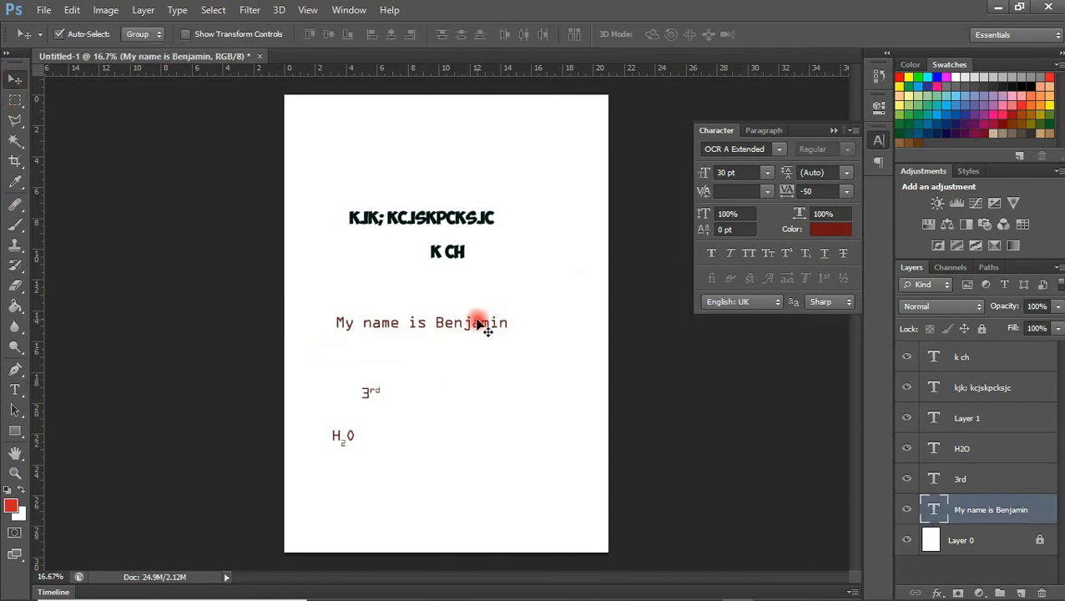
pyautogui.click(824, 254)
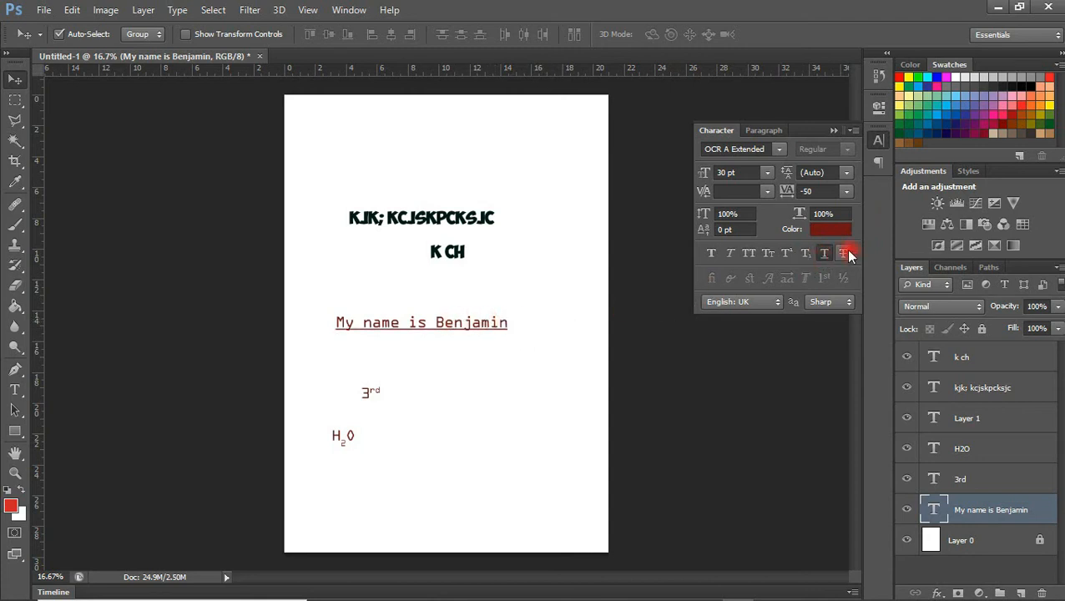
pyautogui.click(824, 254)
pyautogui.click(841, 256)
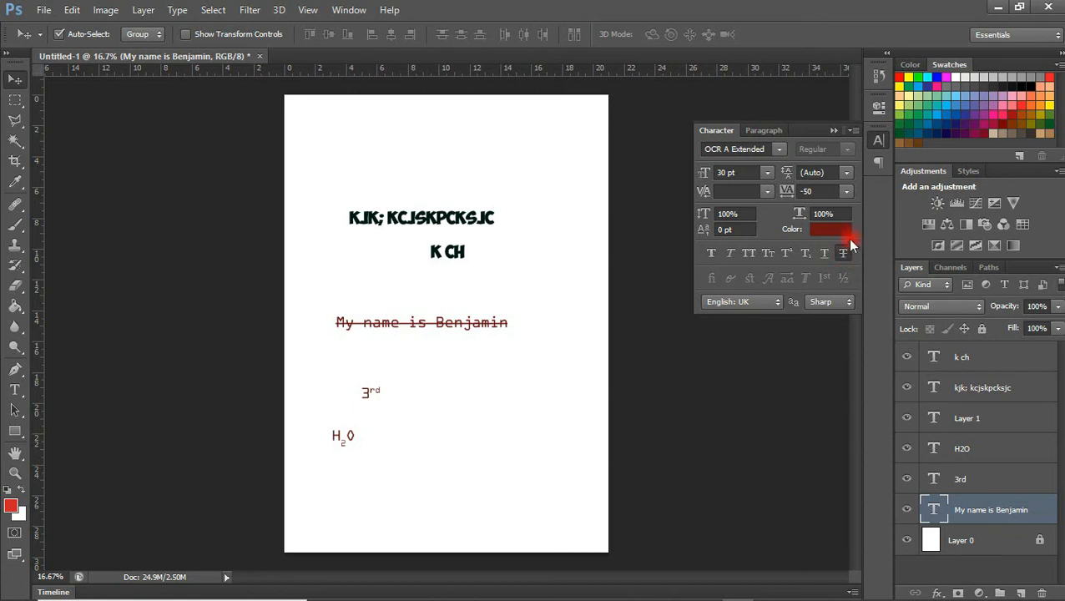
pyautogui.moveTo(454, 326)
pyautogui.mouseDown()
pyautogui.moveTo(490, 328)
pyautogui.moveTo(482, 316)
pyautogui.moveTo(459, 326)
pyautogui.mouseUp()
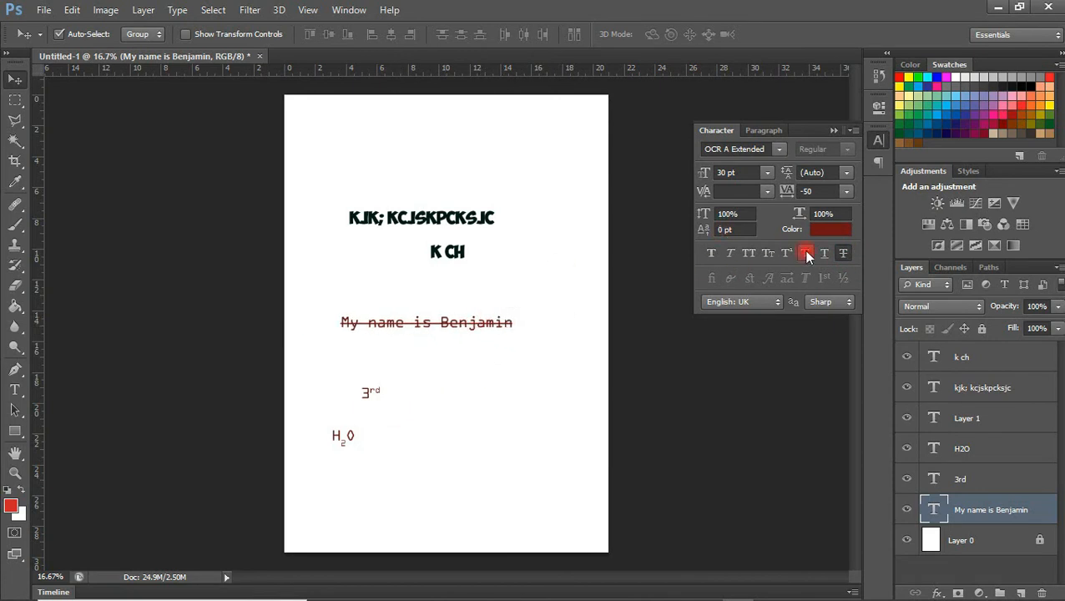
pyautogui.click(843, 253)
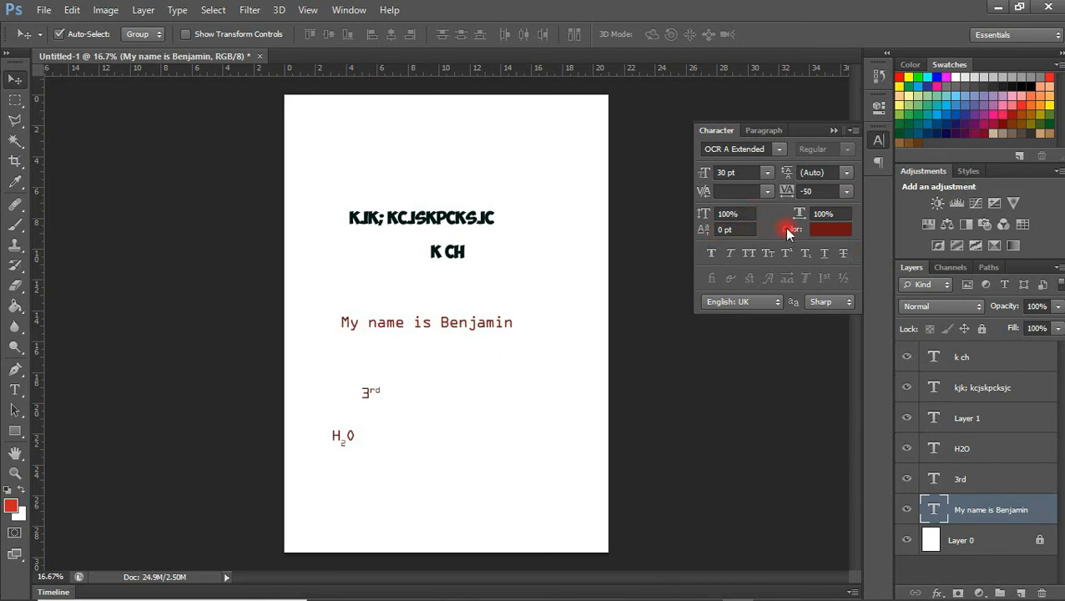
# Set the name sentence's vertical scale to 200%.
pyautogui.click(728, 213)
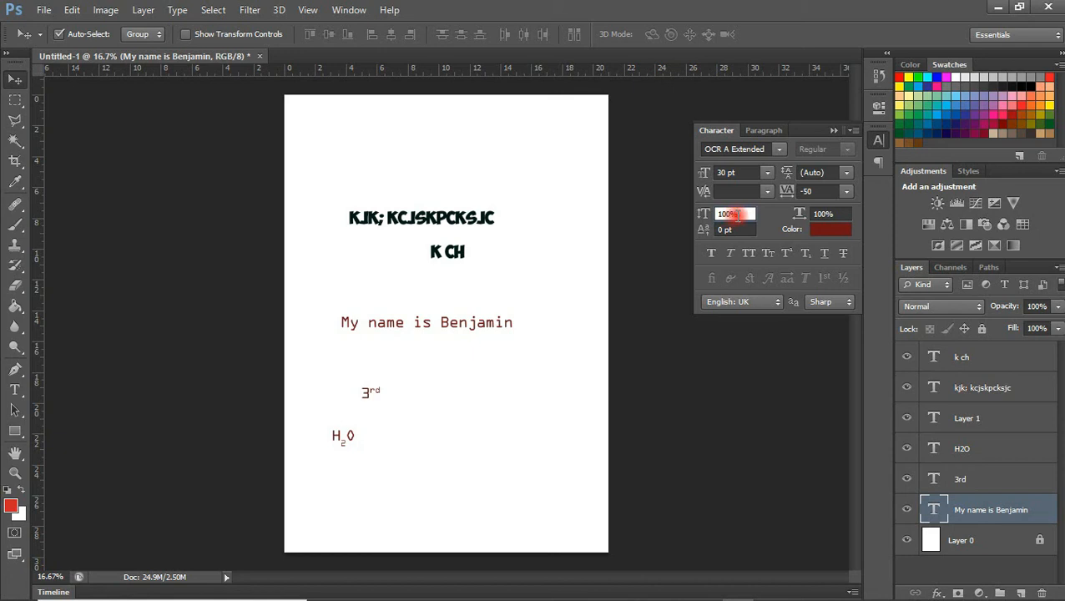
pyautogui.click(708, 216)
pyautogui.write('1')
pyautogui.write('00')
pyautogui.press('Return')
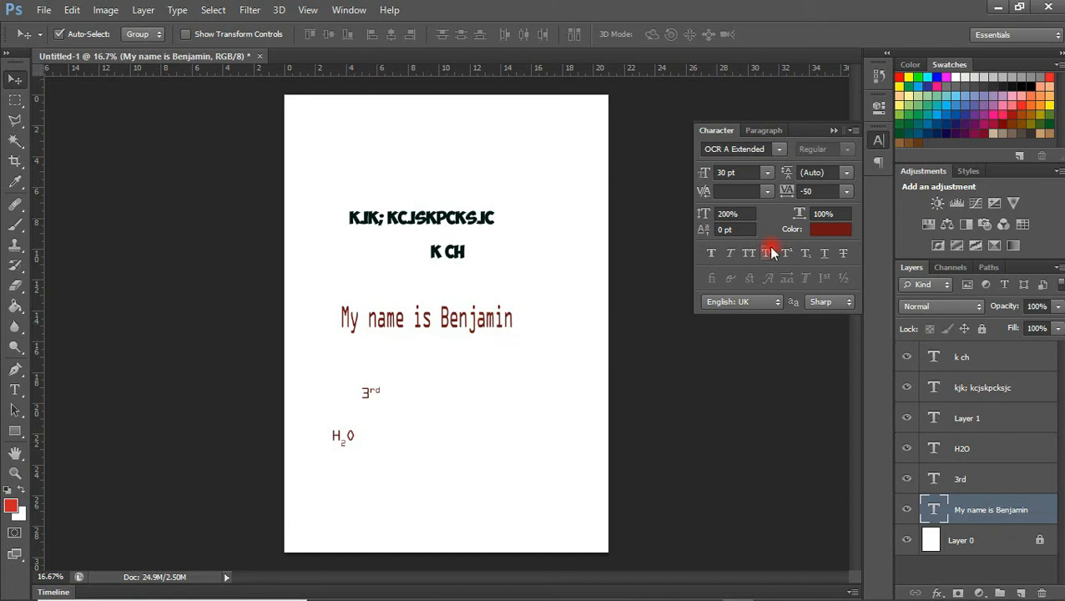
# Set the name sentence's horizontal scale to 200% and move it right so it spans the page width.
pyautogui.doubleClick(824, 214)
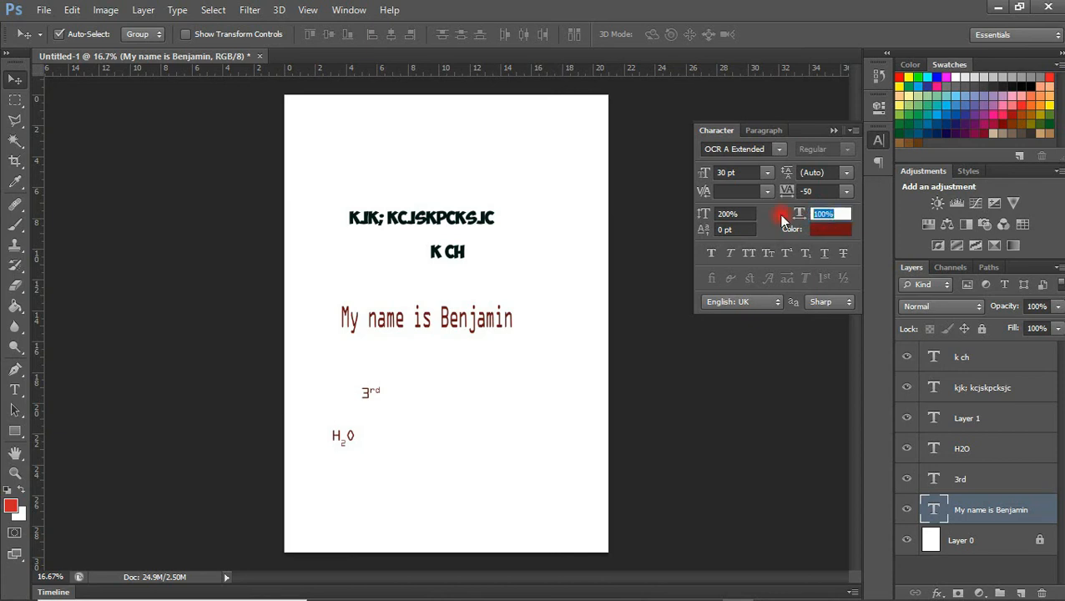
pyautogui.write('200')
pyautogui.press('Return')
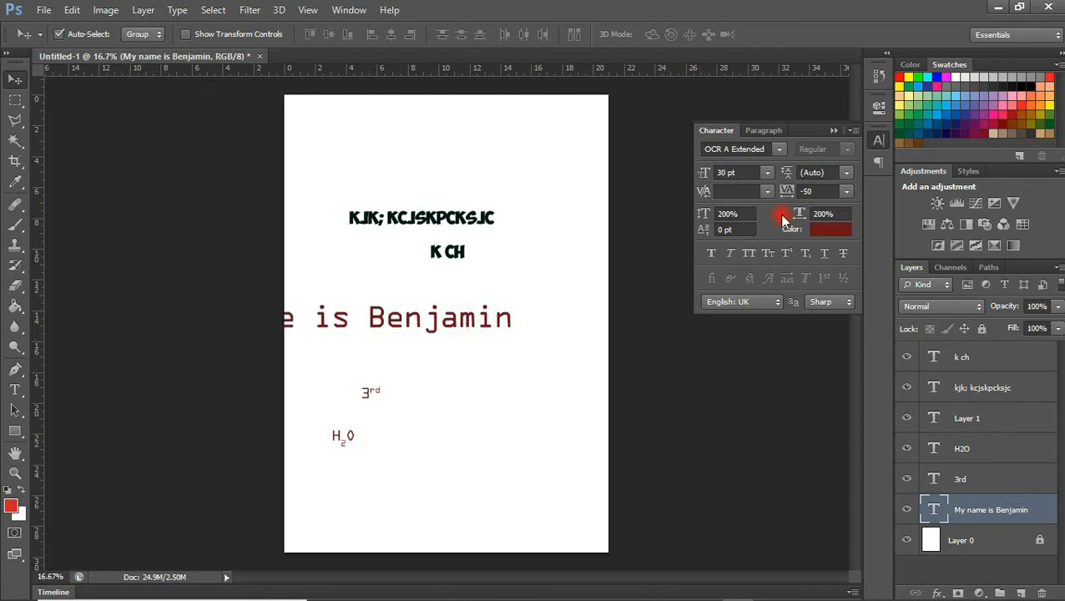
pyautogui.moveTo(508, 323); pyautogui.dragTo(602, 327)
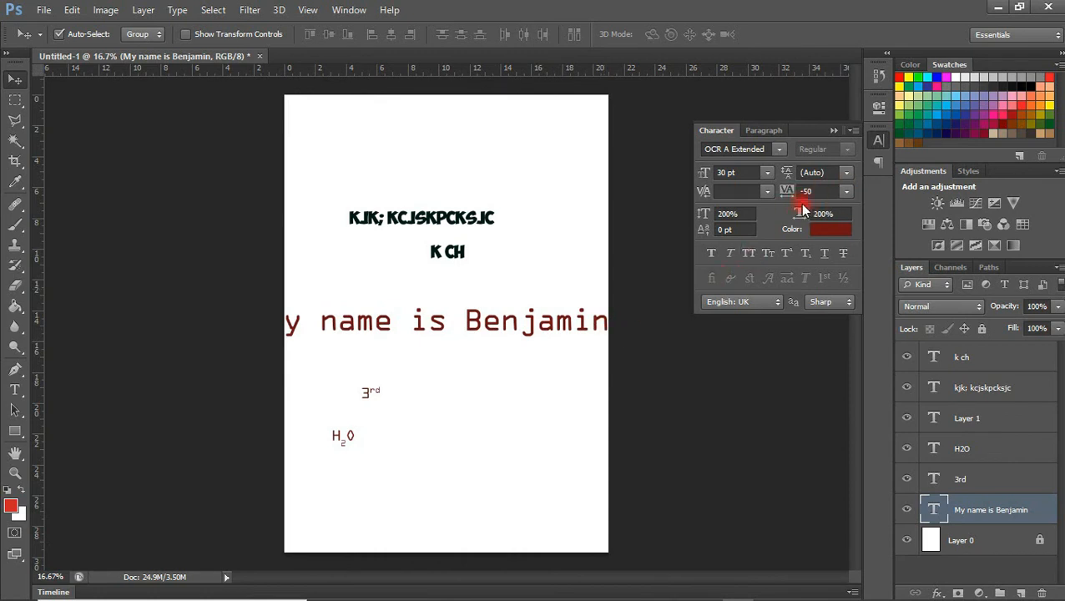
# Set the name sentence's vertical scale back to 100%.
pyautogui.click(719, 216)
pyautogui.moveTo(725, 214); pyautogui.dragTo(706, 215)
pyautogui.click(724, 215)
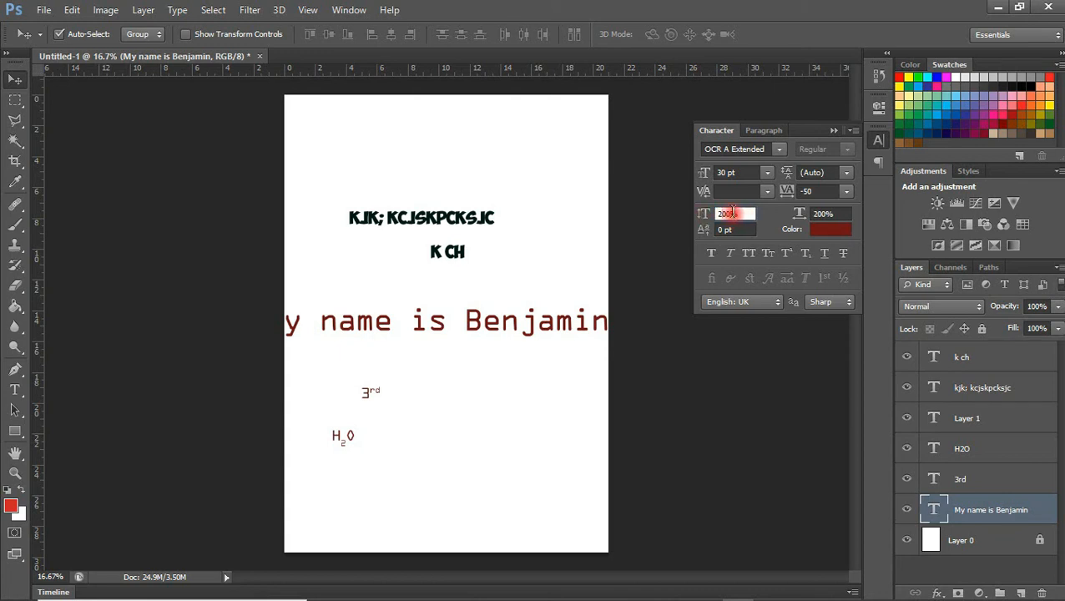
pyautogui.press('BackSpace')
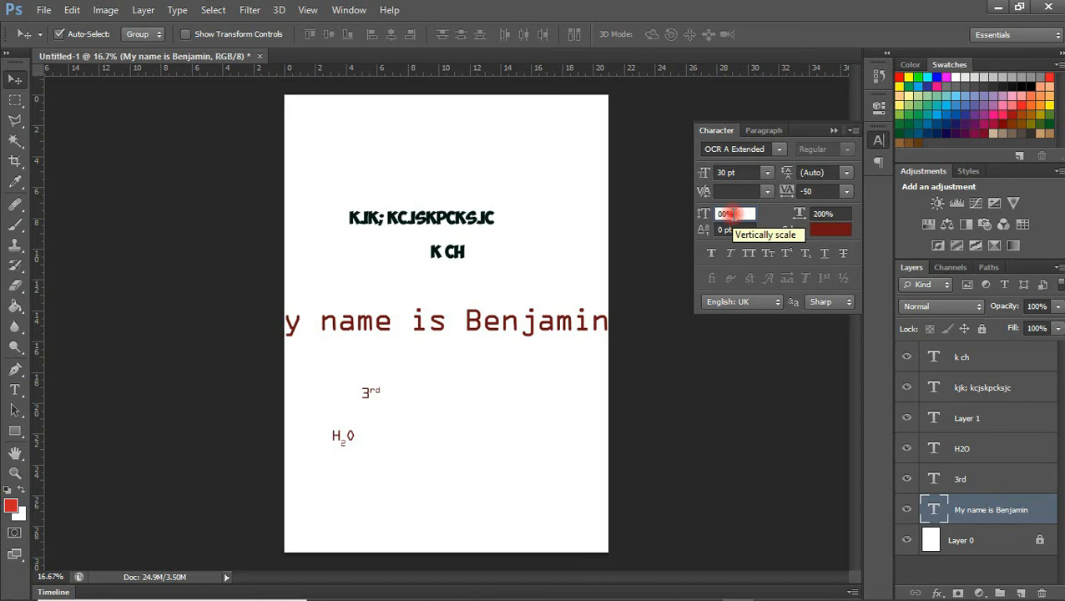
pyautogui.write('1')
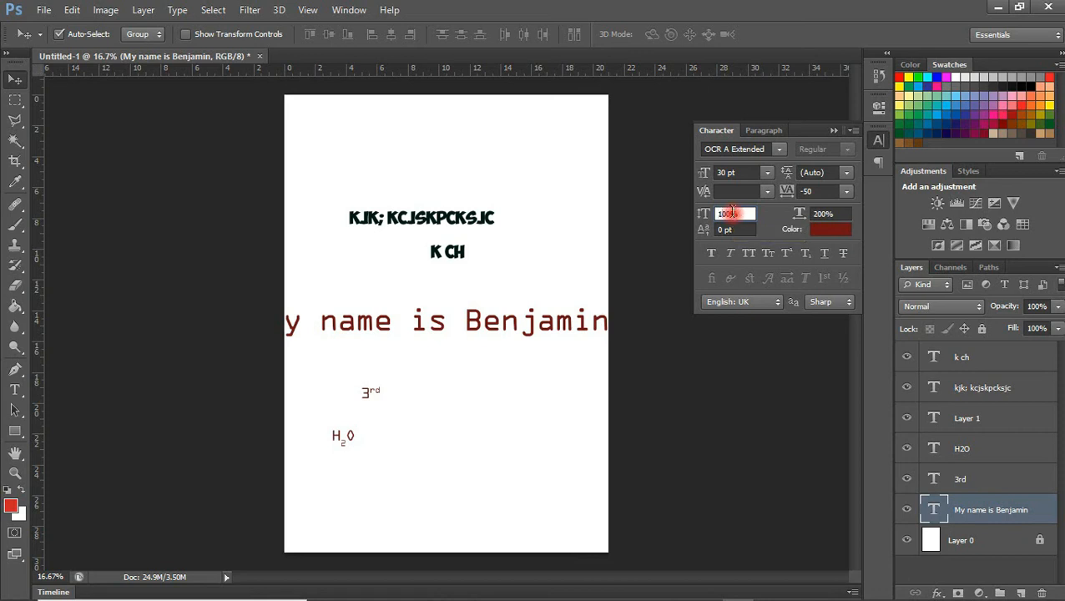
pyautogui.press('Return')
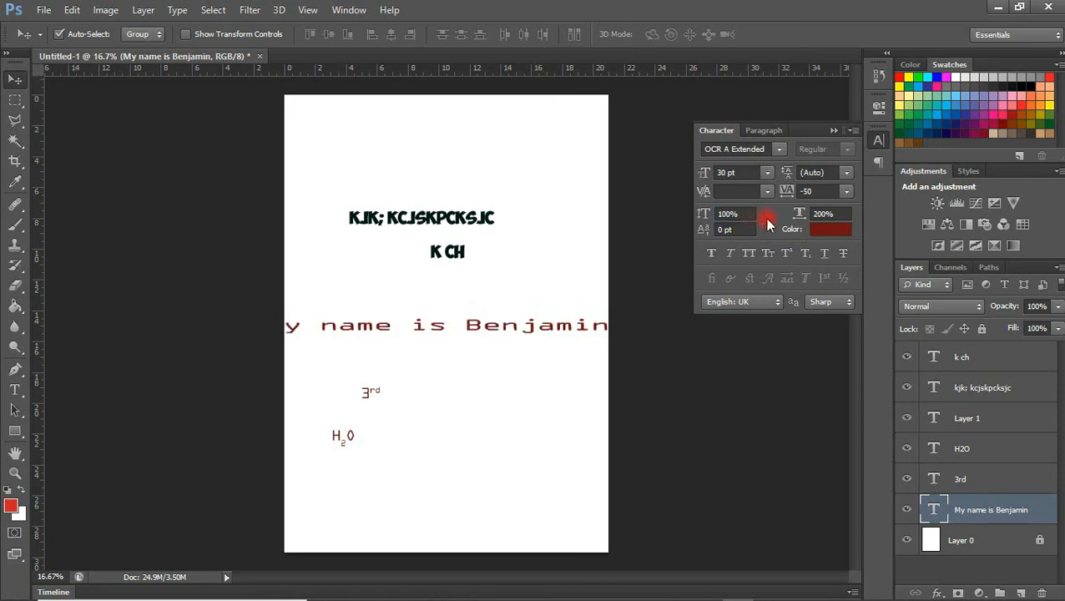
# Try a 1000% horizontal scale on the name sentence, restore it to 100%, and move the sentence left fully onto the page.
pyautogui.click(819, 215)
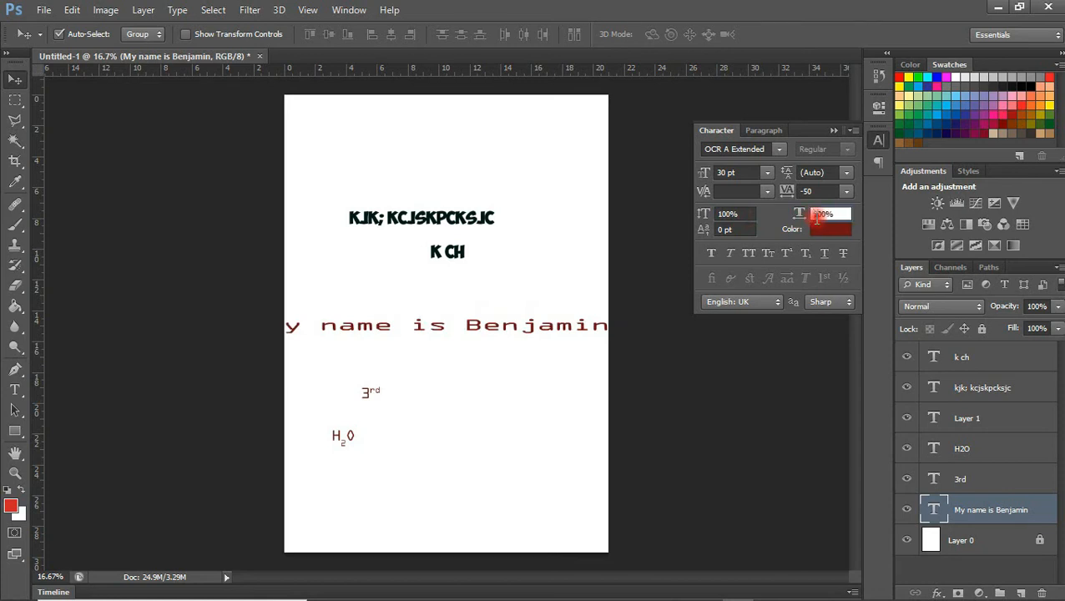
pyautogui.click(817, 215)
pyautogui.press('Return')
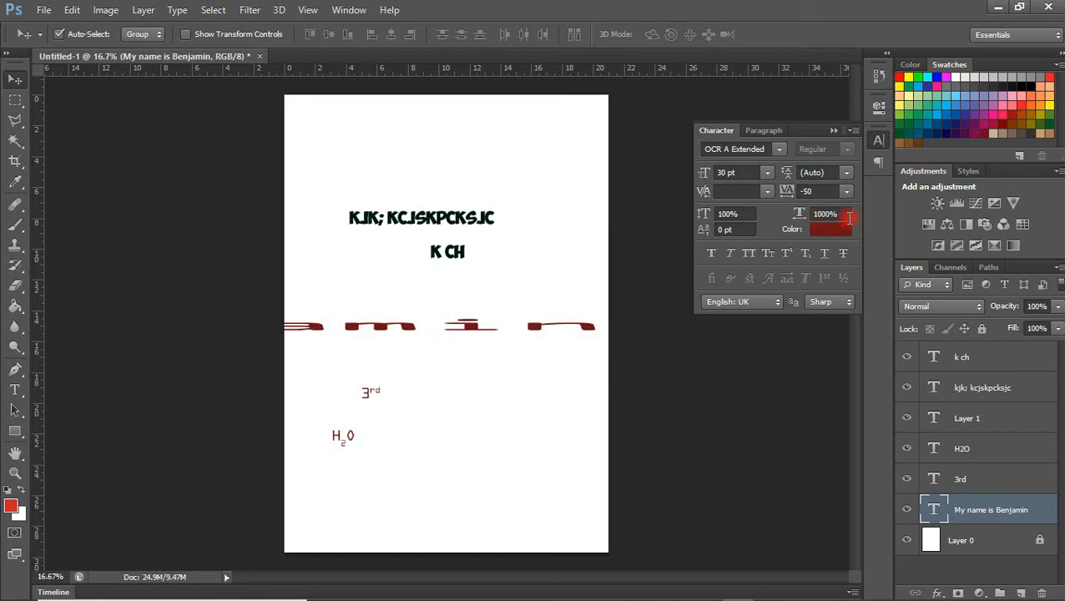
pyautogui.click(825, 215)
pyautogui.write('100')
pyautogui.press('Return')
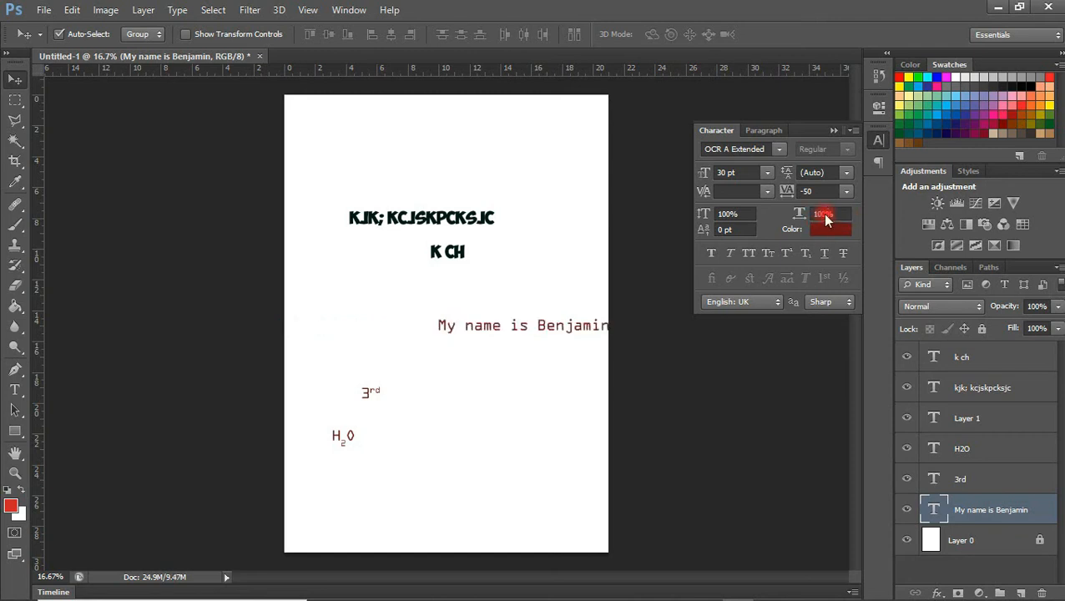
pyautogui.moveTo(594, 330); pyautogui.dragTo(535, 328)
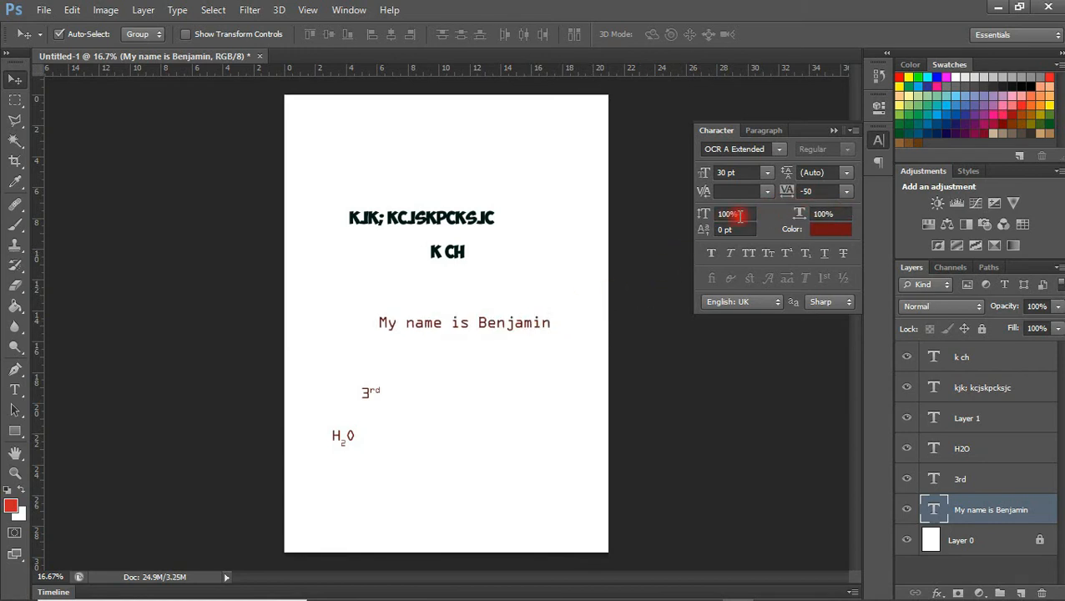
# Tighten the name sentence's tracking to -100 and move the sentence a little left.
pyautogui.click(846, 192)
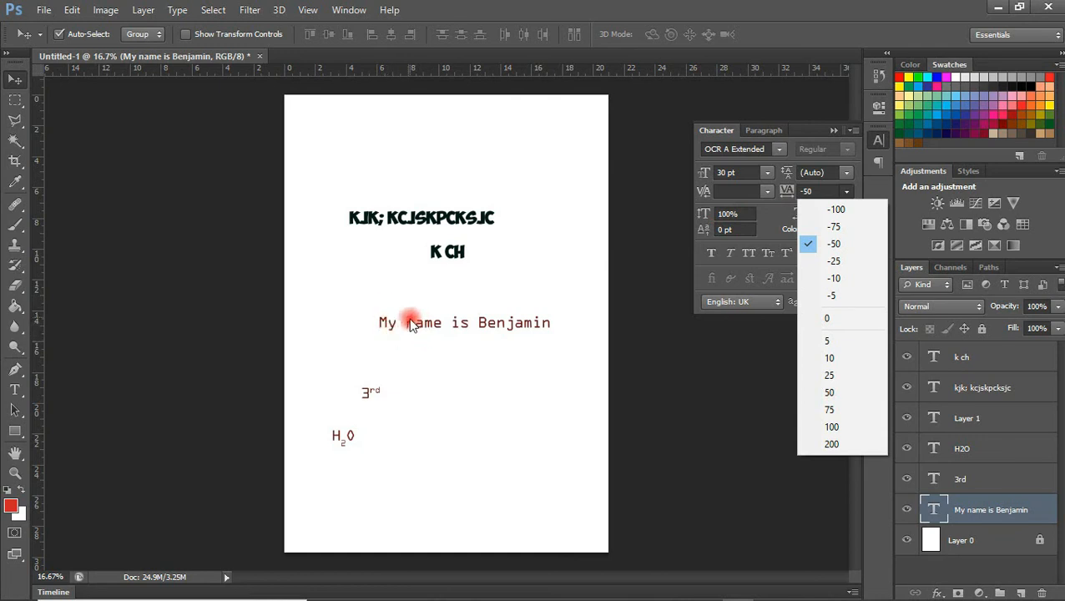
pyautogui.click(837, 212)
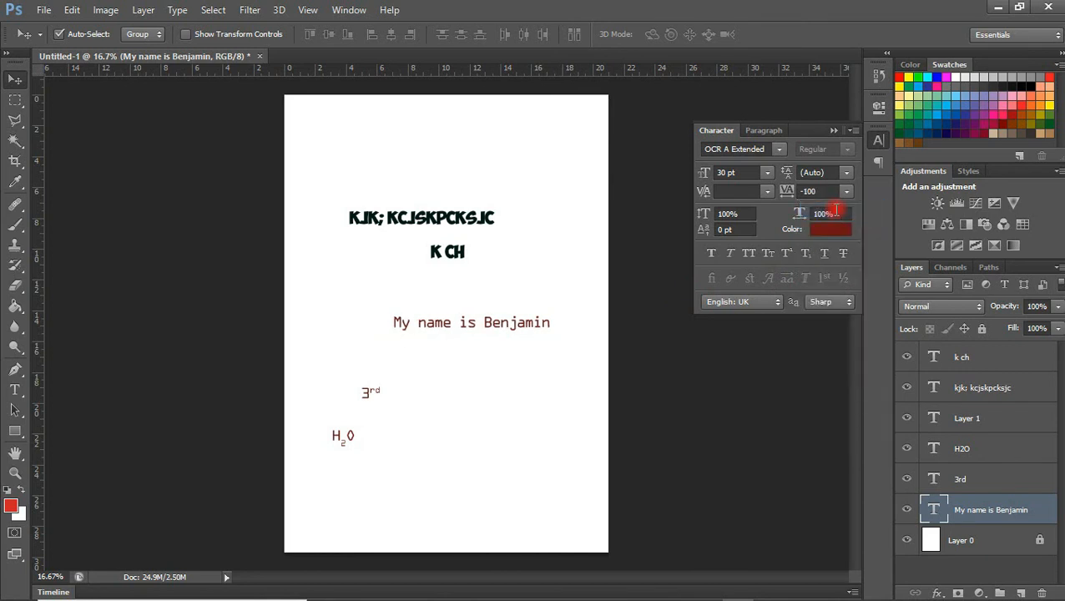
pyautogui.moveTo(507, 334); pyautogui.dragTo(477, 334)
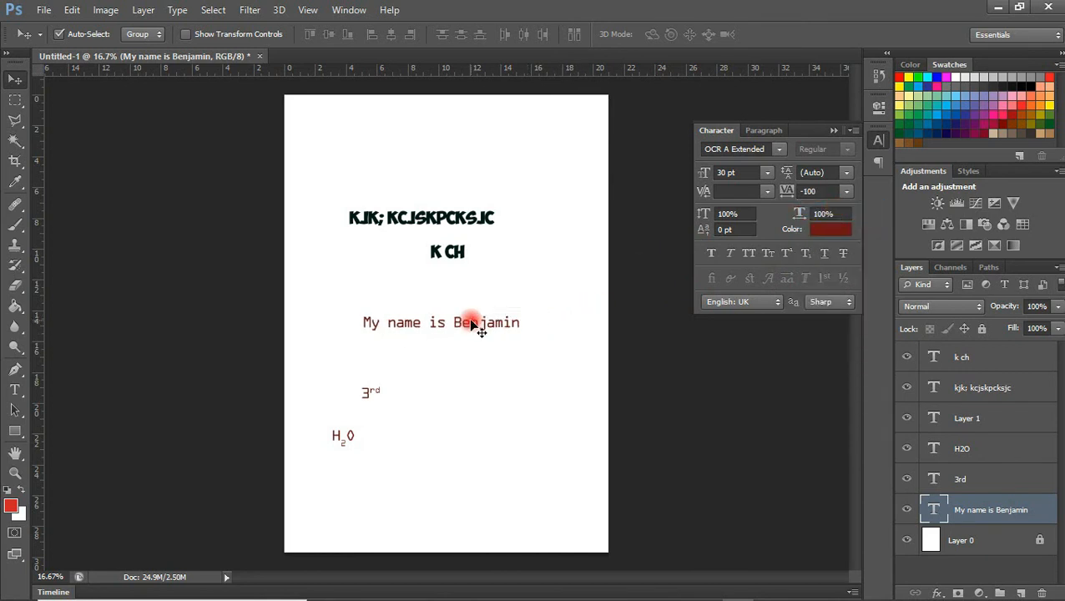
# Widen the name sentence's tracking to 200 and move the sentence right so it fits on the page.
pyautogui.click(847, 191)
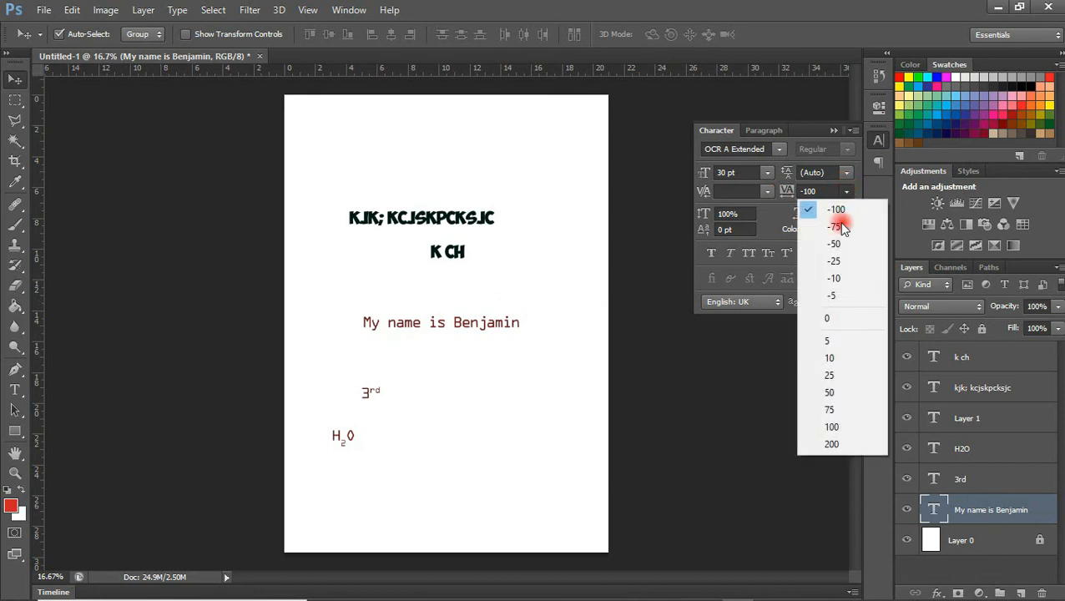
pyautogui.click(842, 444)
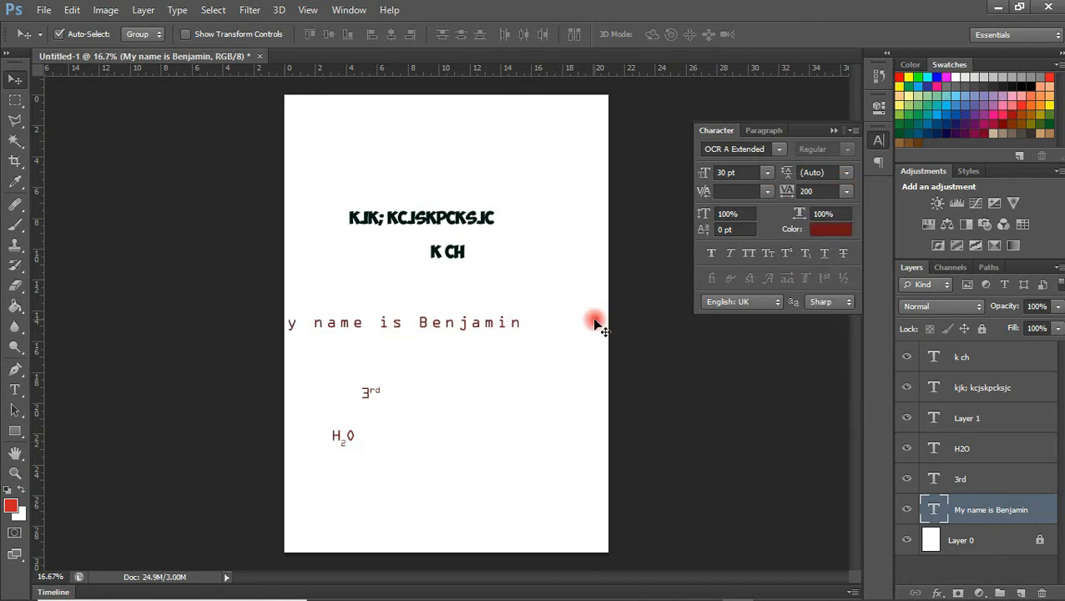
pyautogui.moveTo(473, 316); pyautogui.dragTo(512, 328)
# Try widening the name sentence's tracking to 1100, and reduce it to -20.
pyautogui.click(807, 191)
pyautogui.click(788, 194)
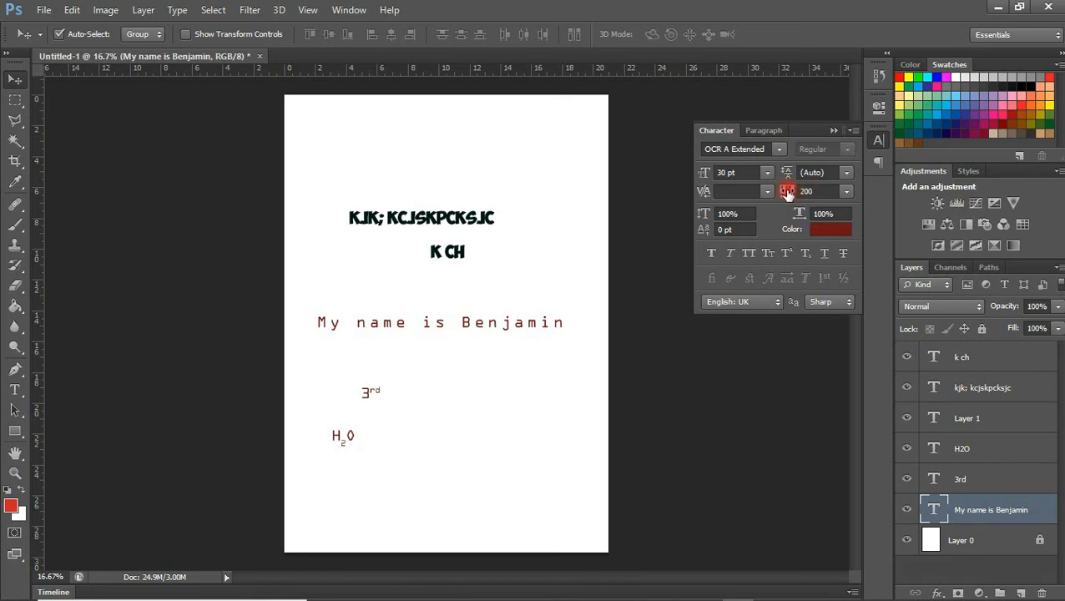
pyautogui.moveTo(787, 192); pyautogui.dragTo(823, 193)
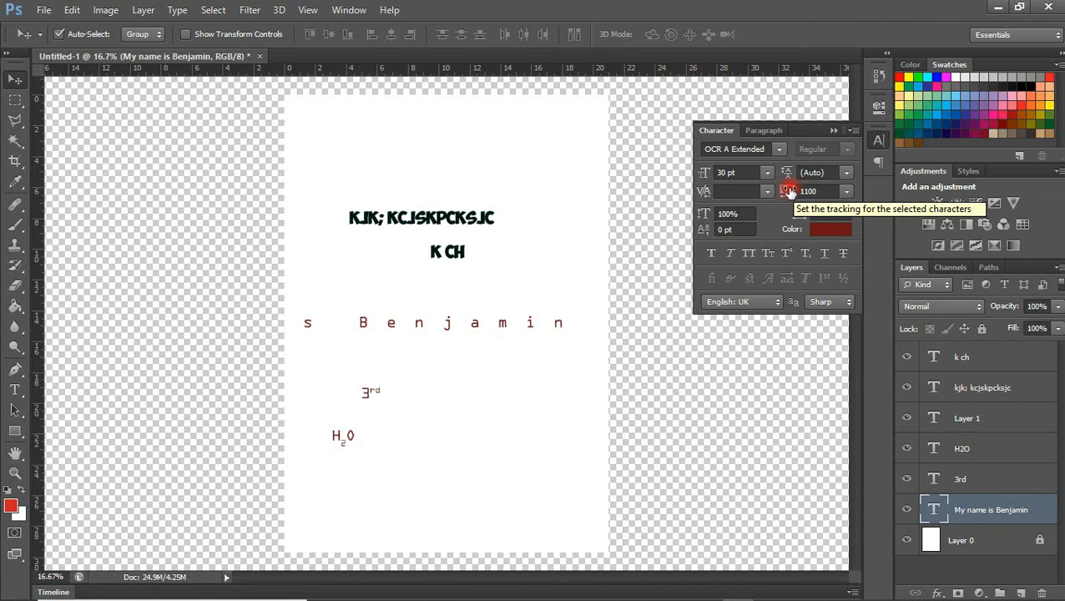
pyautogui.moveTo(789, 191); pyautogui.dragTo(747, 191)
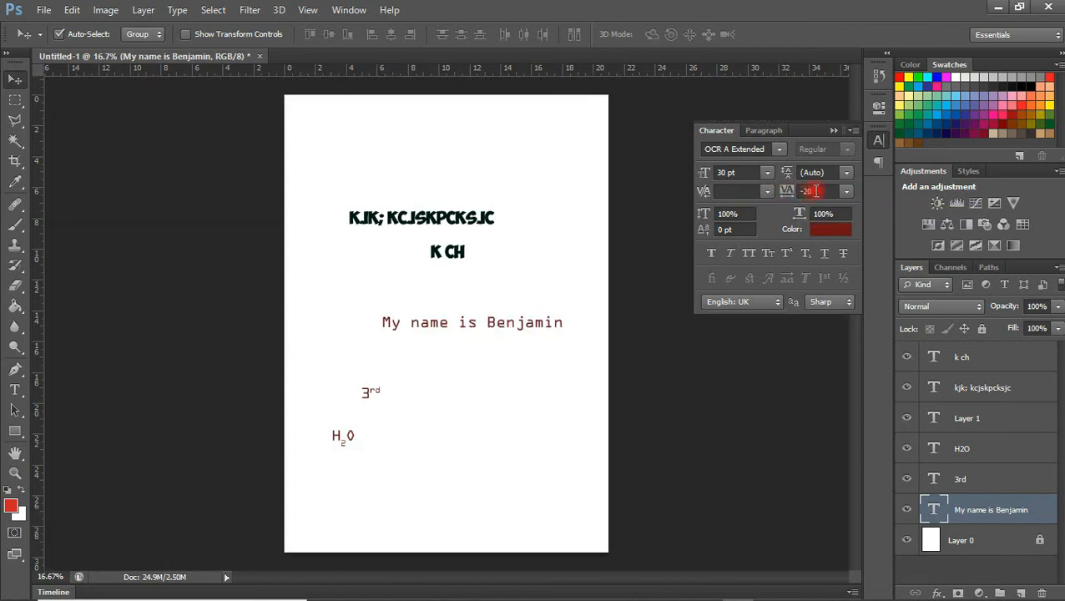
pyautogui.click(846, 191)
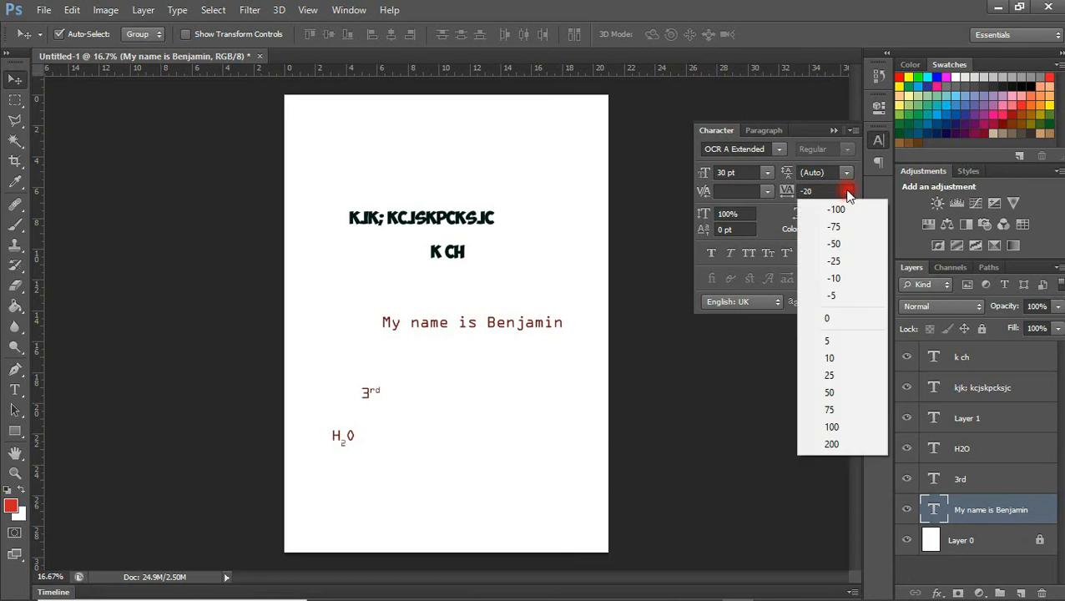
pyautogui.click(847, 192)
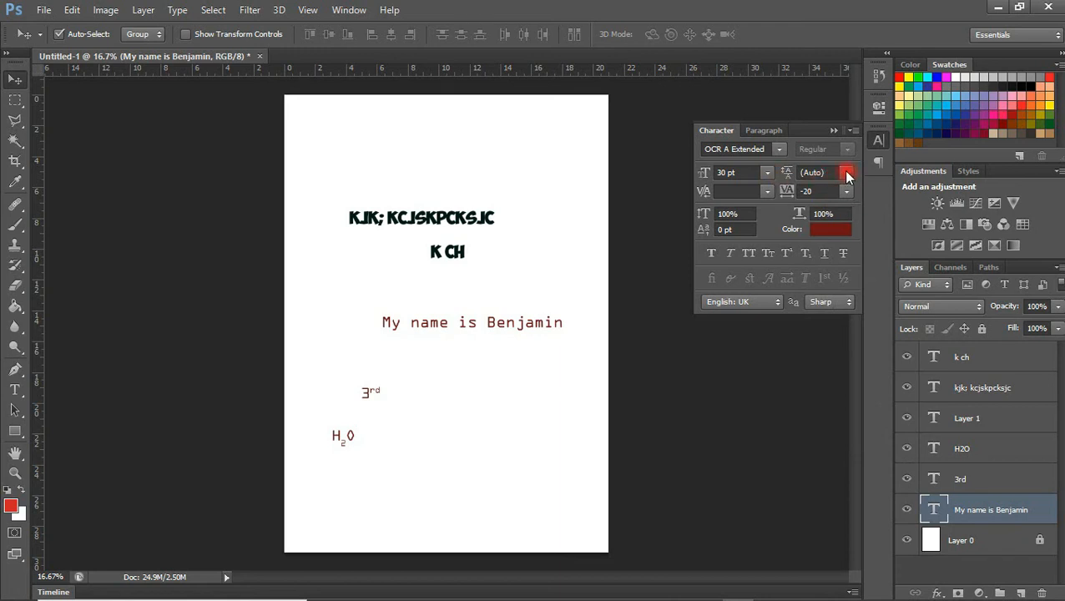
pyautogui.click(846, 174)
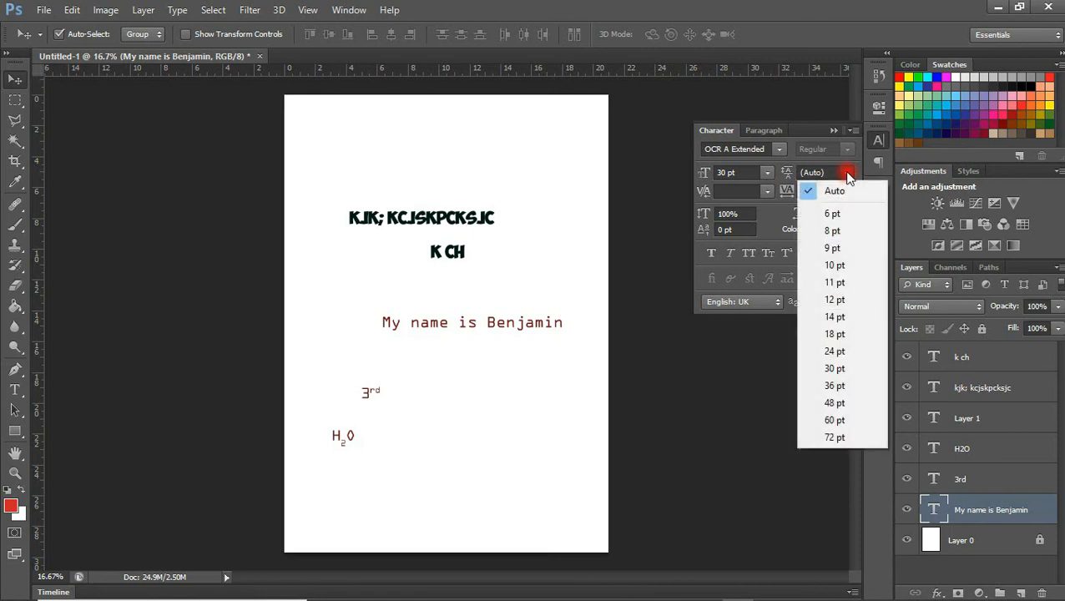
pyautogui.click(848, 175)
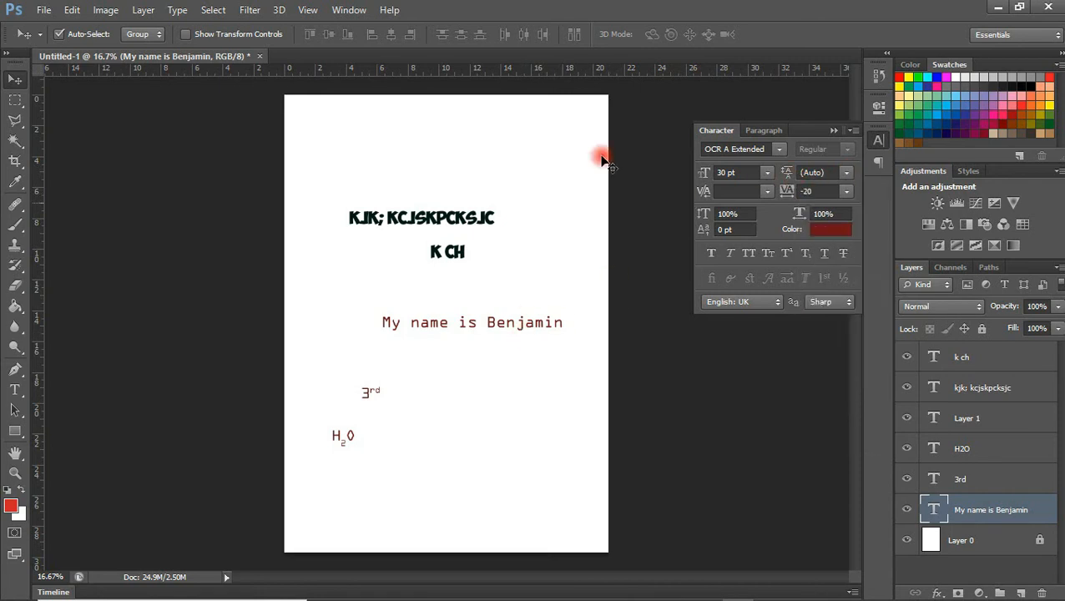
# Add three lines below the name sentence with the Type tool: "I am a Boy", "that is true" and "yes i am a boy".
pyautogui.click(14, 389)
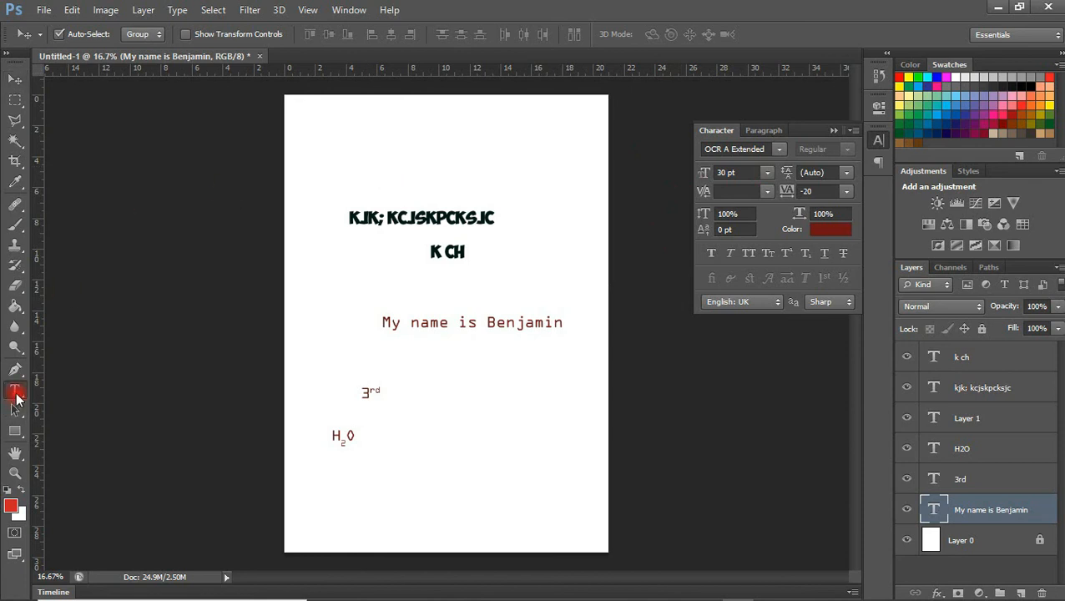
pyautogui.click(561, 324)
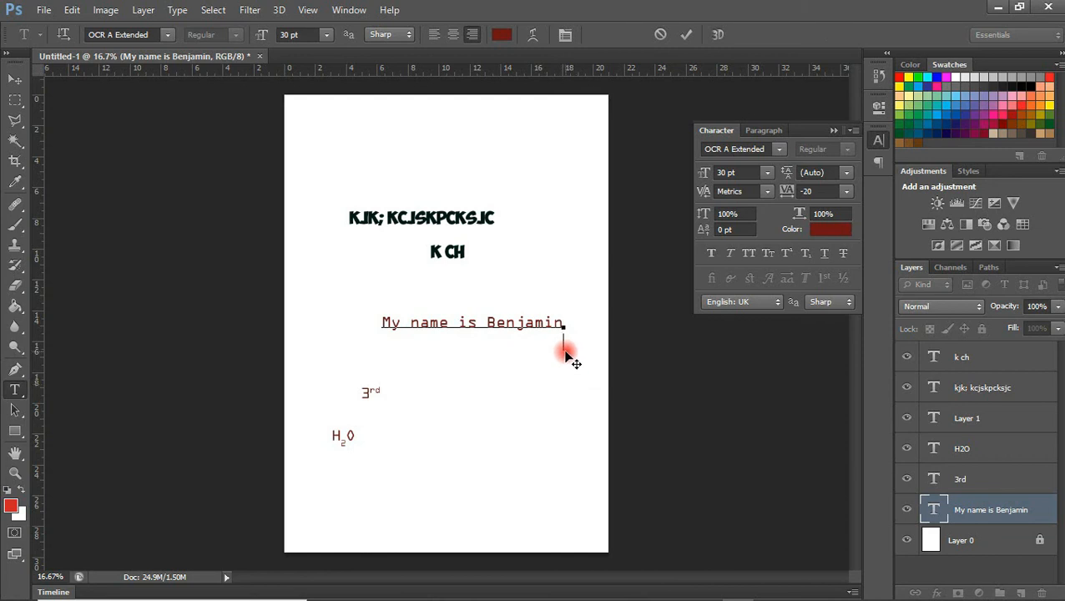
pyautogui.press('Return')
pyautogui.write('I am a Boy')
pyautogui.press('Return')
pyautogui.write('that is true')
pyautogui.press('Return')
pyautogui.write('yes i am a boy')
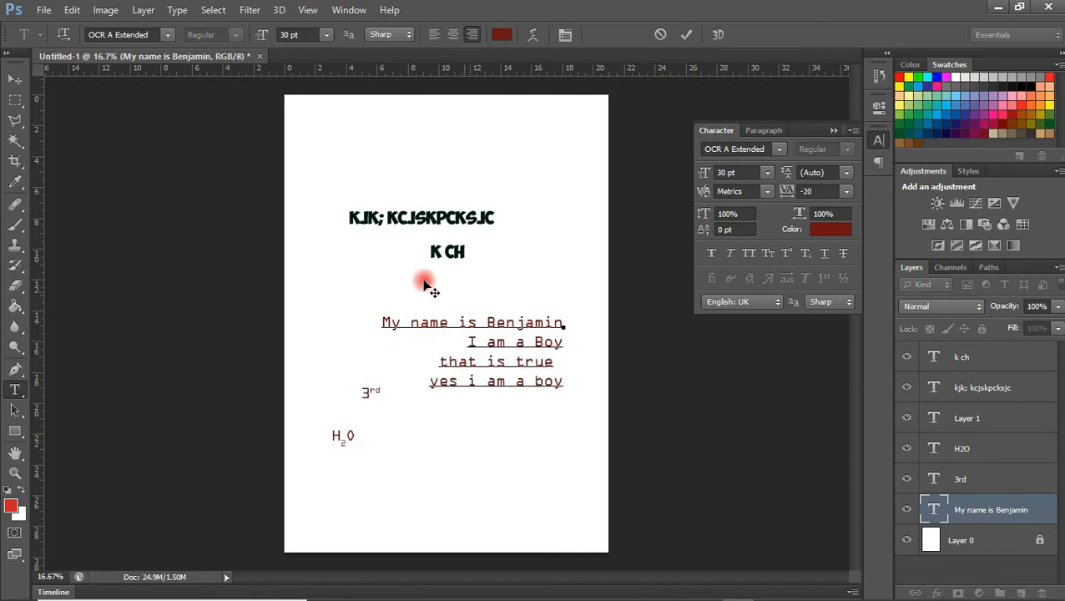
# Move the four-line text block slightly up and left on the page.
pyautogui.click(16, 81)
pyautogui.click(416, 302)
pyautogui.moveTo(526, 324); pyautogui.dragTo(494, 307)
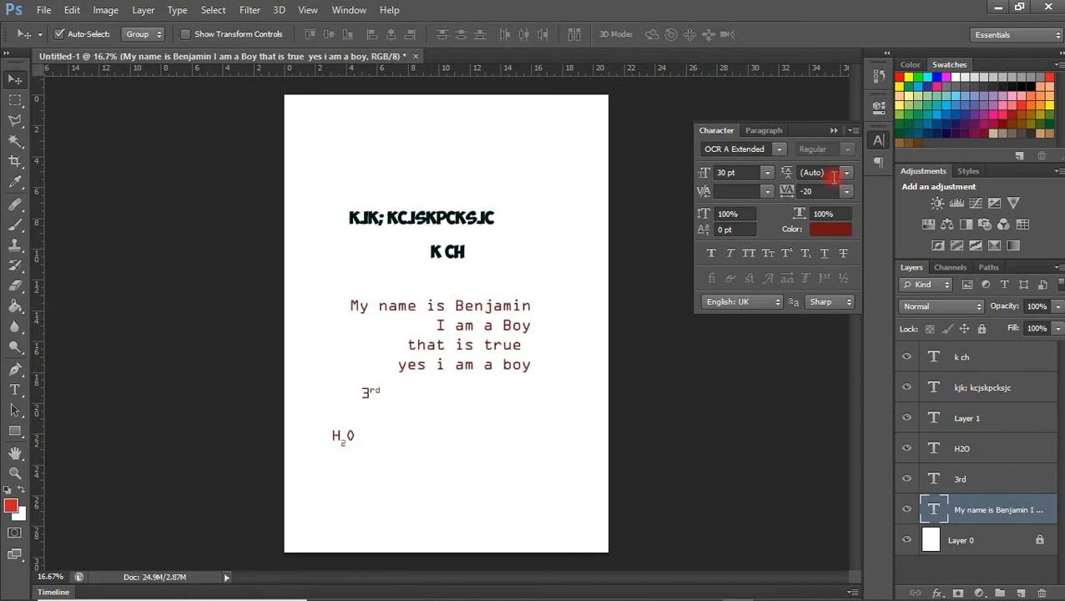
# Try tighter leading on the four-line text block at 18 pt, 9 pt and 6 pt.
pyautogui.click(845, 172)
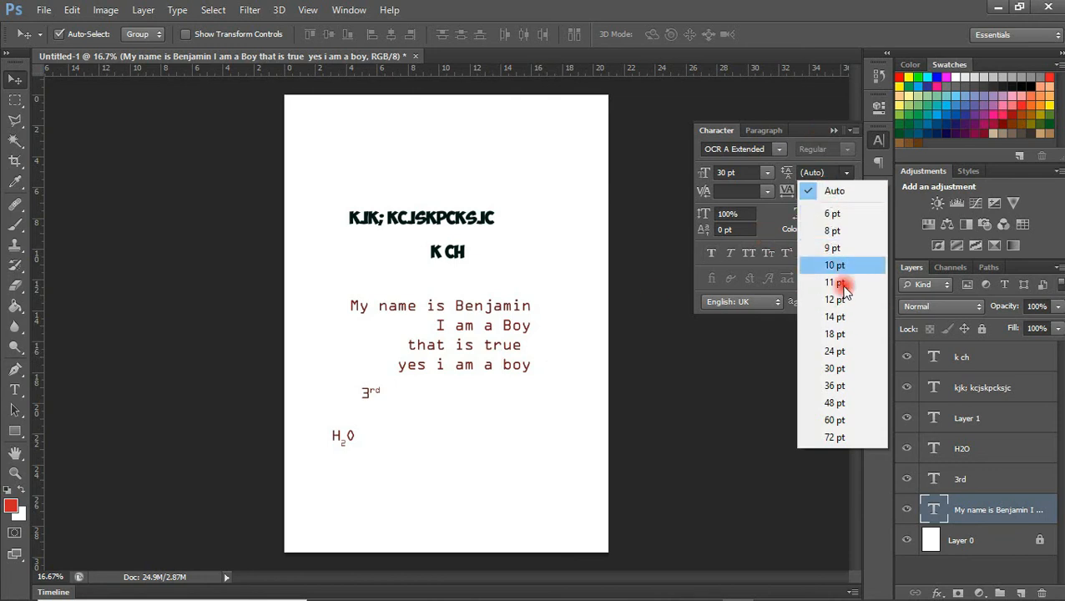
pyautogui.click(835, 334)
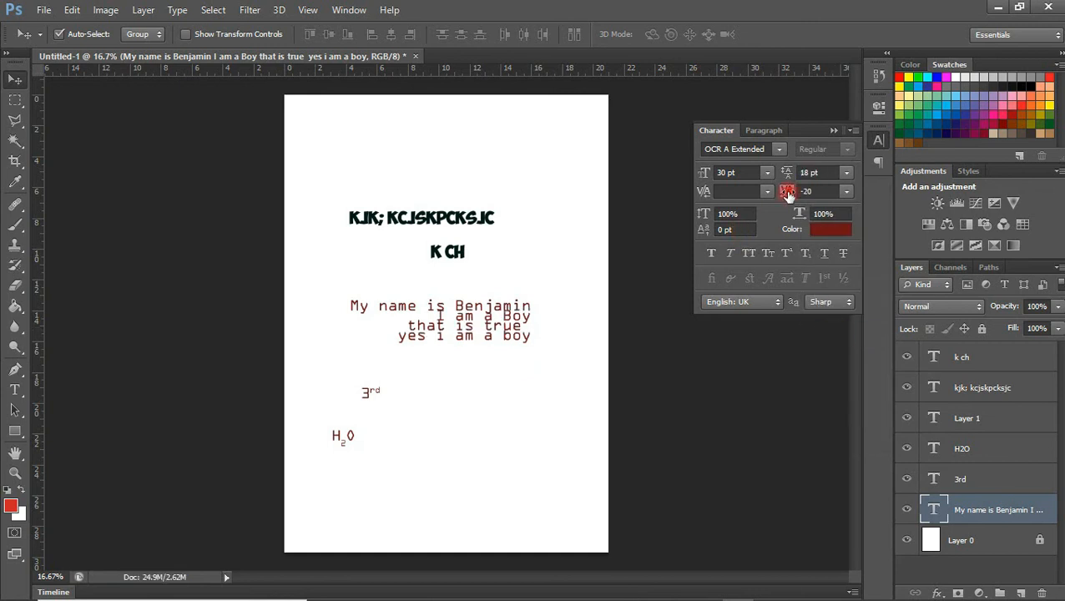
pyautogui.click(846, 175)
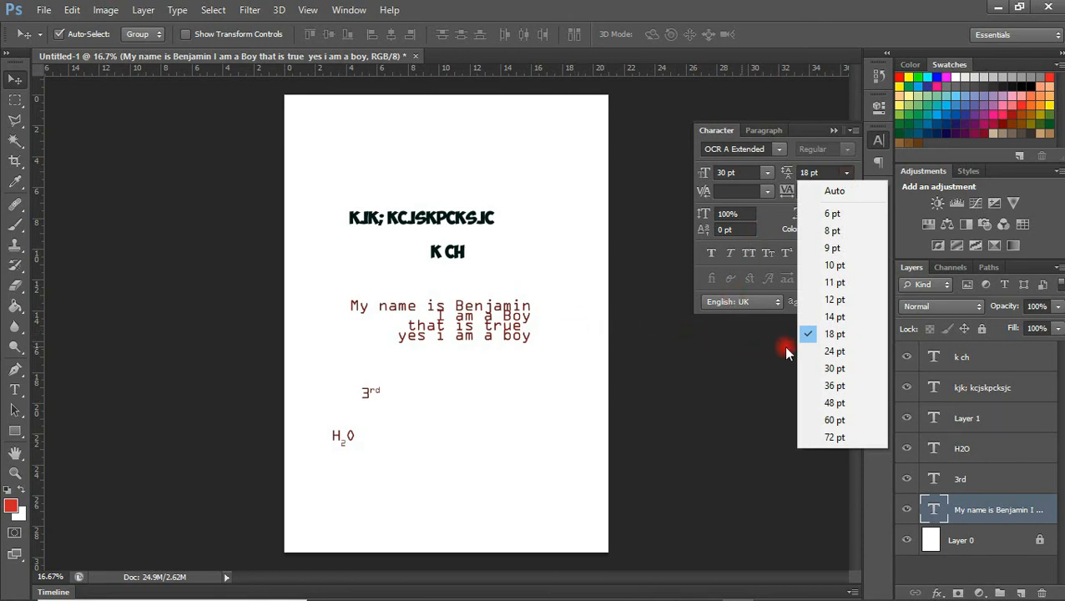
pyautogui.click(836, 250)
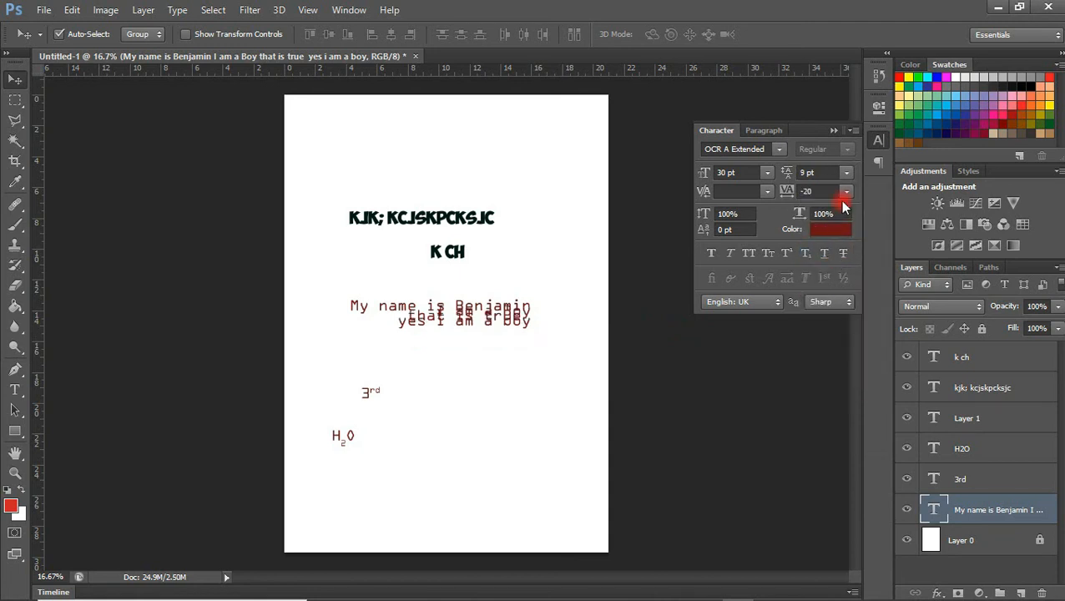
pyautogui.click(847, 173)
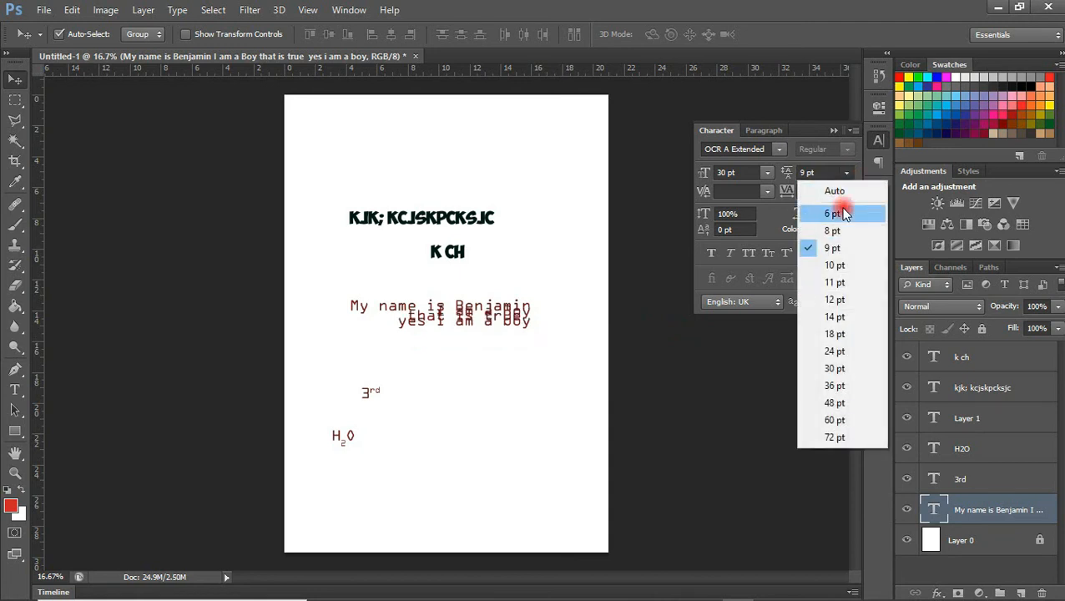
pyautogui.click(835, 209)
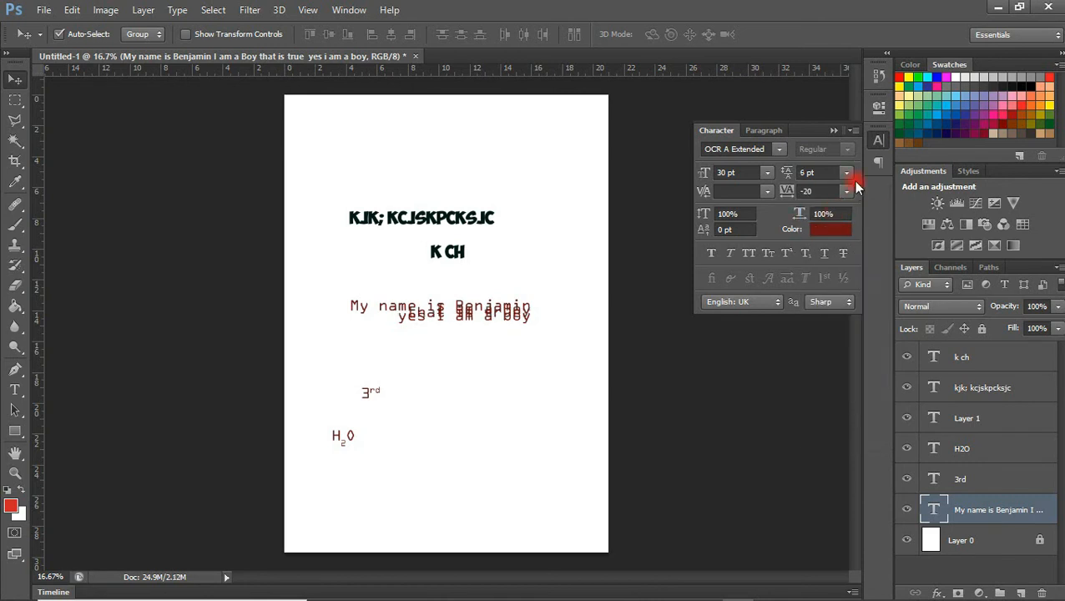
# Try 60 pt, 36 pt and 24 pt leading on the four-line text block, and restore it to Auto.
pyautogui.click(845, 173)
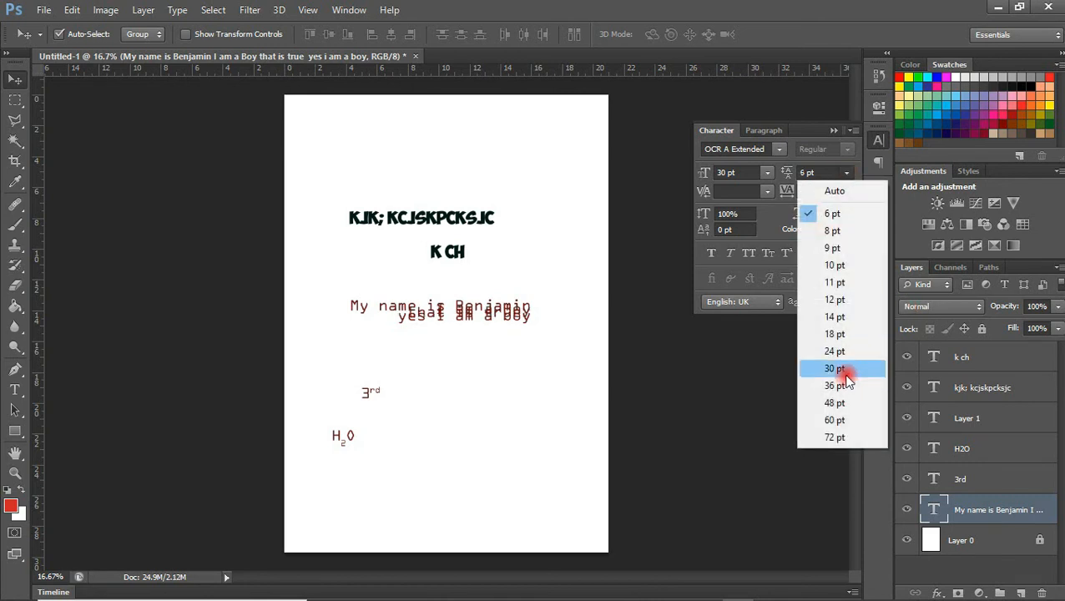
pyautogui.click(835, 420)
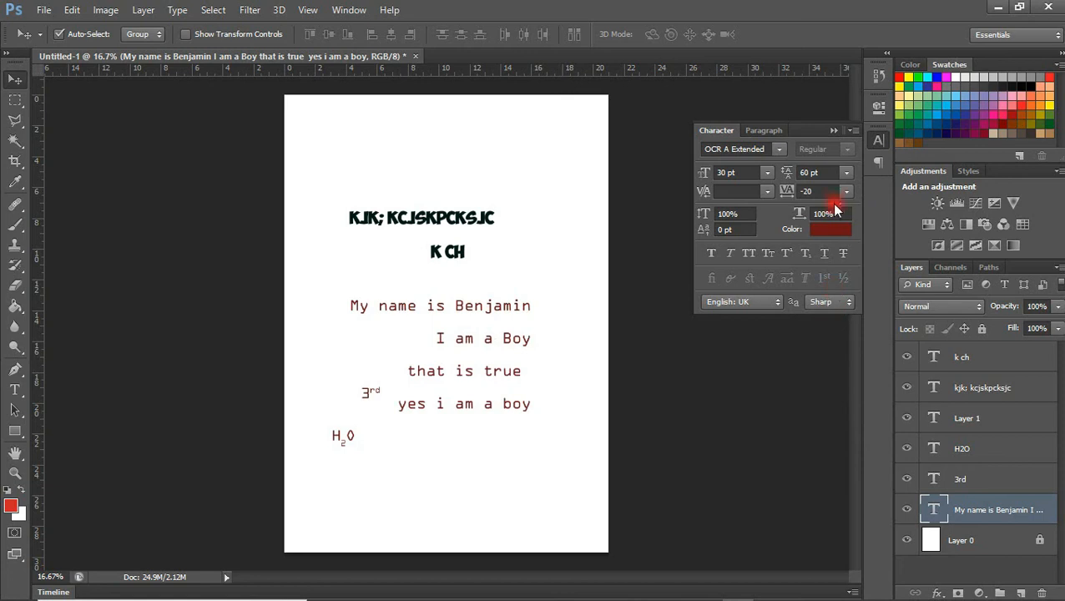
pyautogui.click(846, 173)
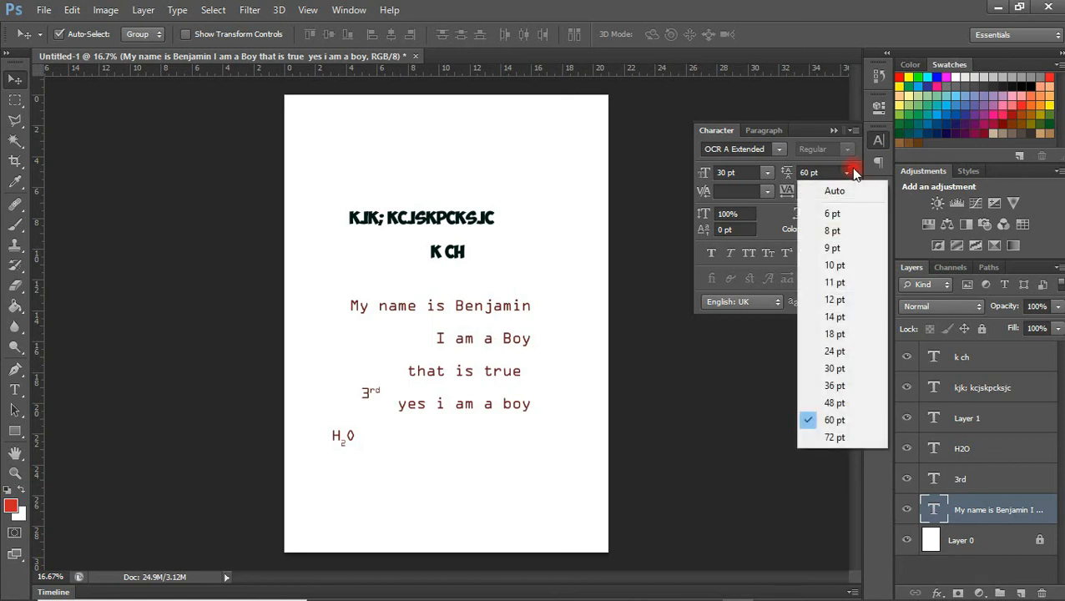
pyautogui.click(830, 388)
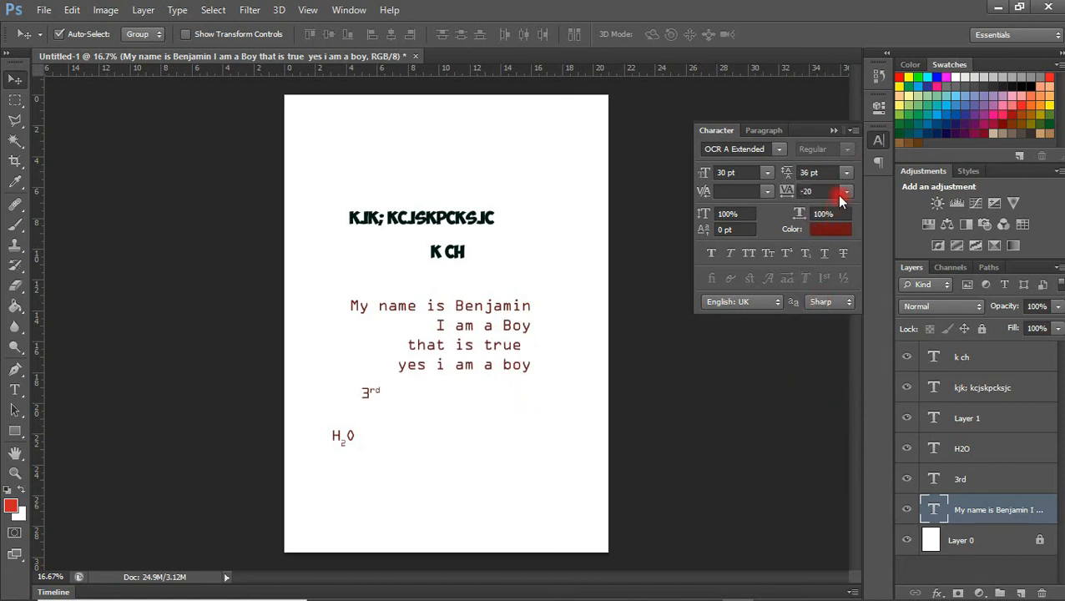
pyautogui.click(845, 173)
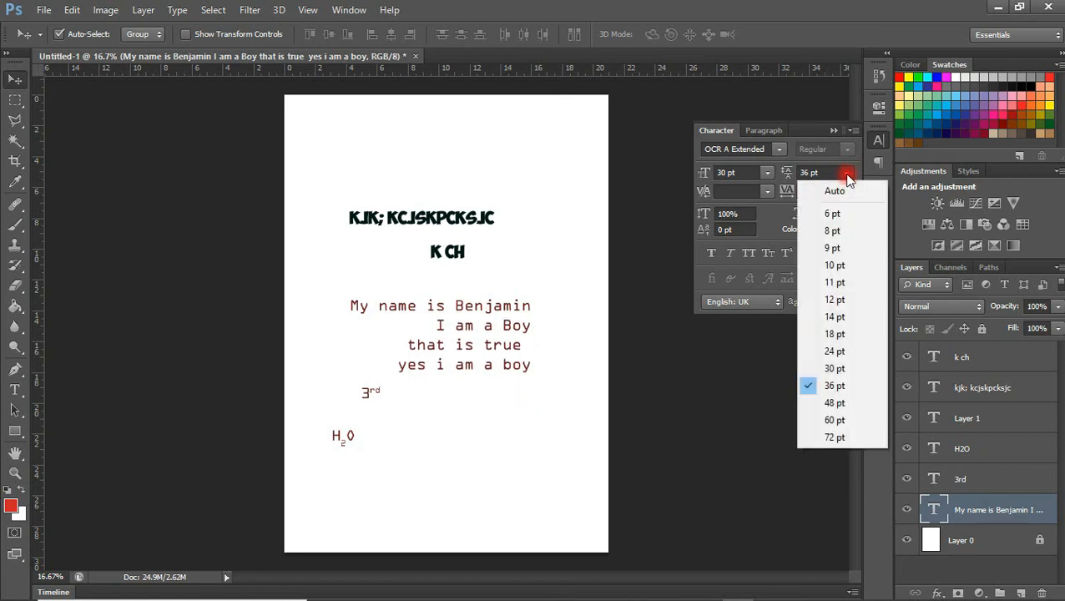
pyautogui.click(837, 352)
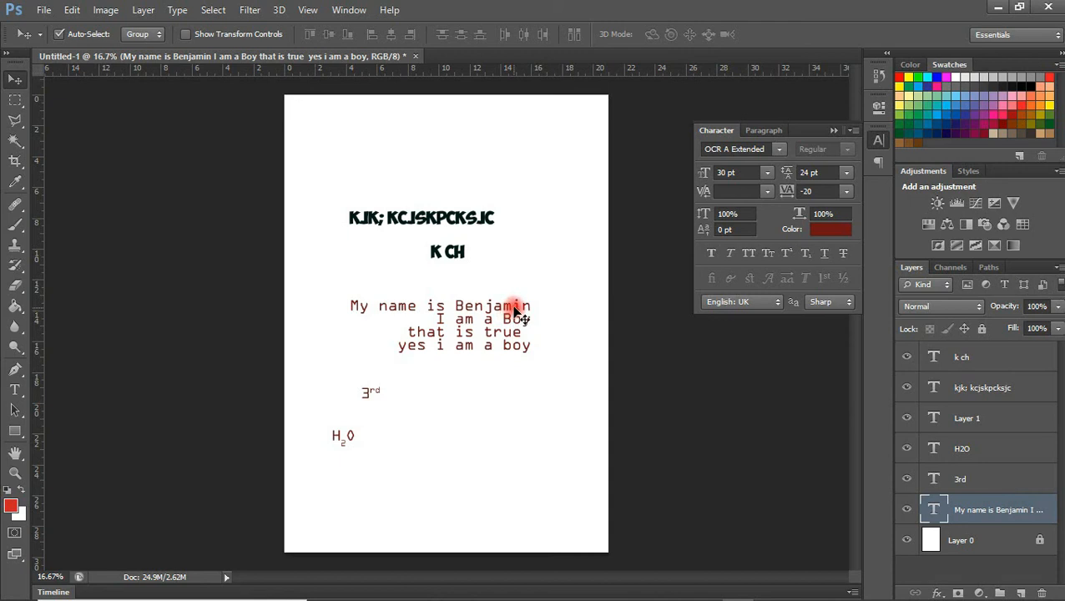
pyautogui.click(847, 172)
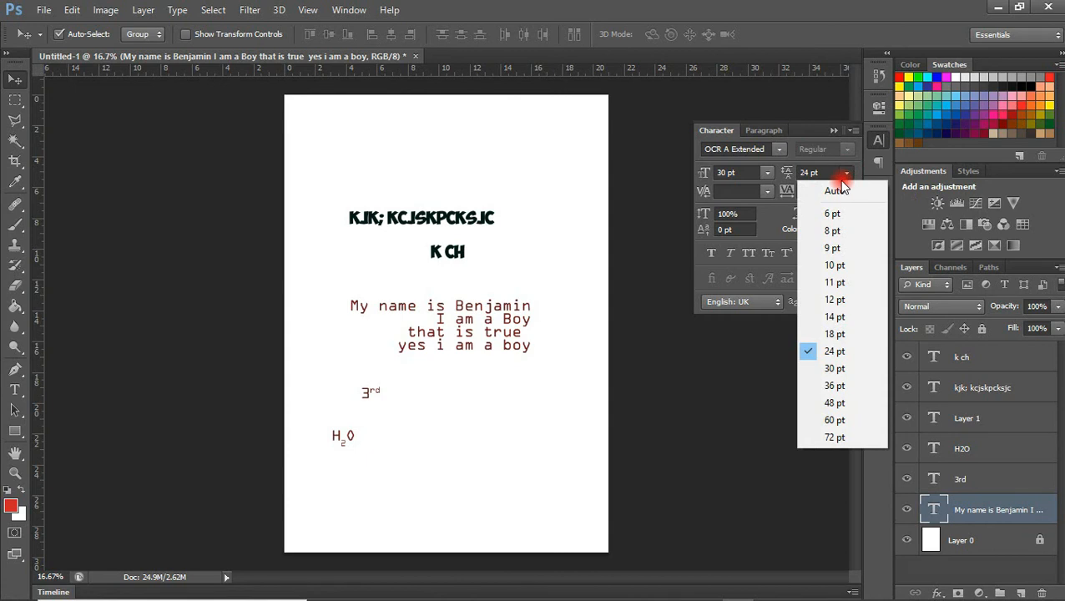
pyautogui.click(836, 191)
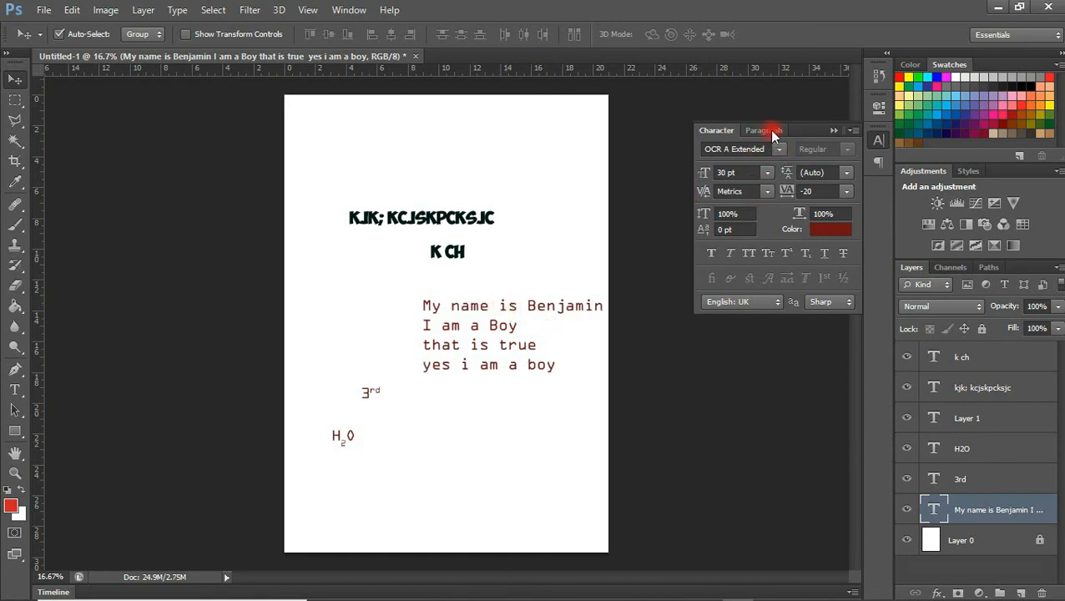
# Try centre and right paragraph alignment on the four-line text block, and return it to left alignment.
pyautogui.click(770, 130)
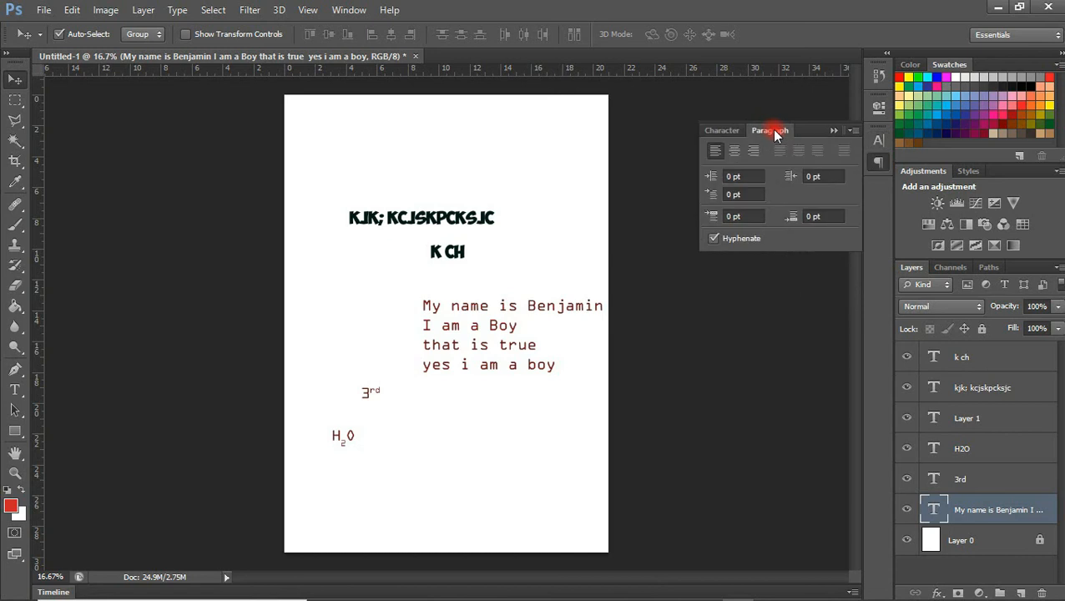
pyautogui.click(733, 152)
pyautogui.click(741, 152)
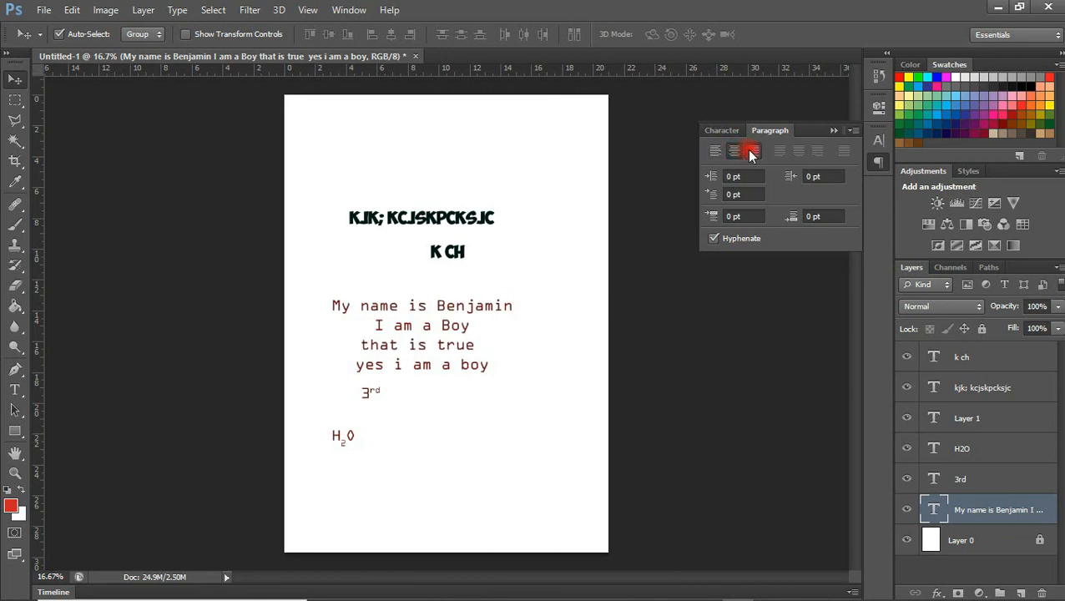
pyautogui.click(750, 152)
pyautogui.click(717, 153)
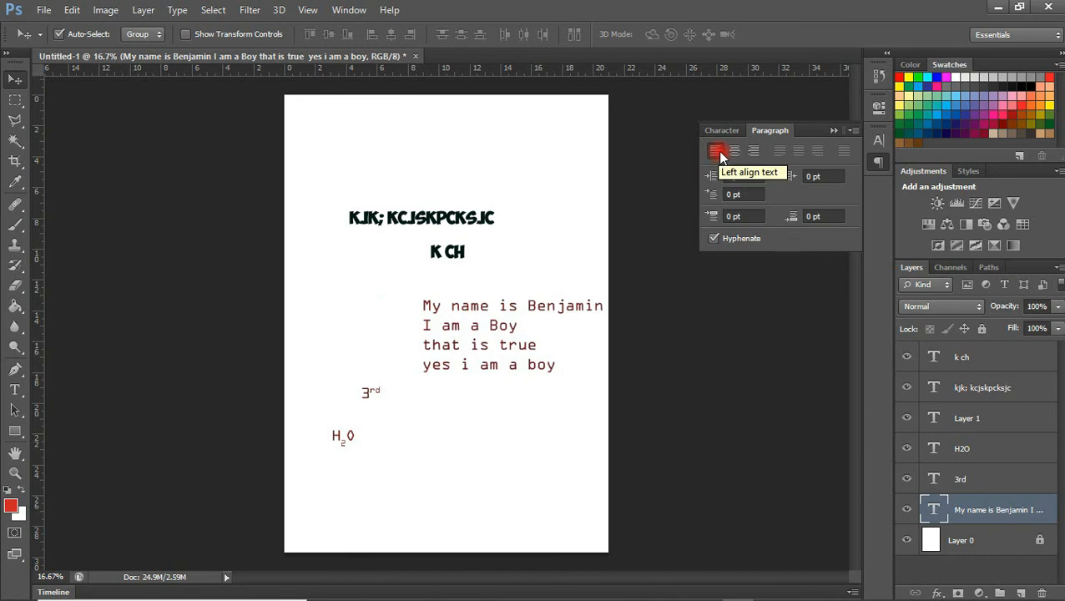
# Move the four-line text block up and left, and place the "k ch" line above the other text lines.
pyautogui.click(832, 134)
pyautogui.moveTo(440, 297); pyautogui.dragTo(354, 265)
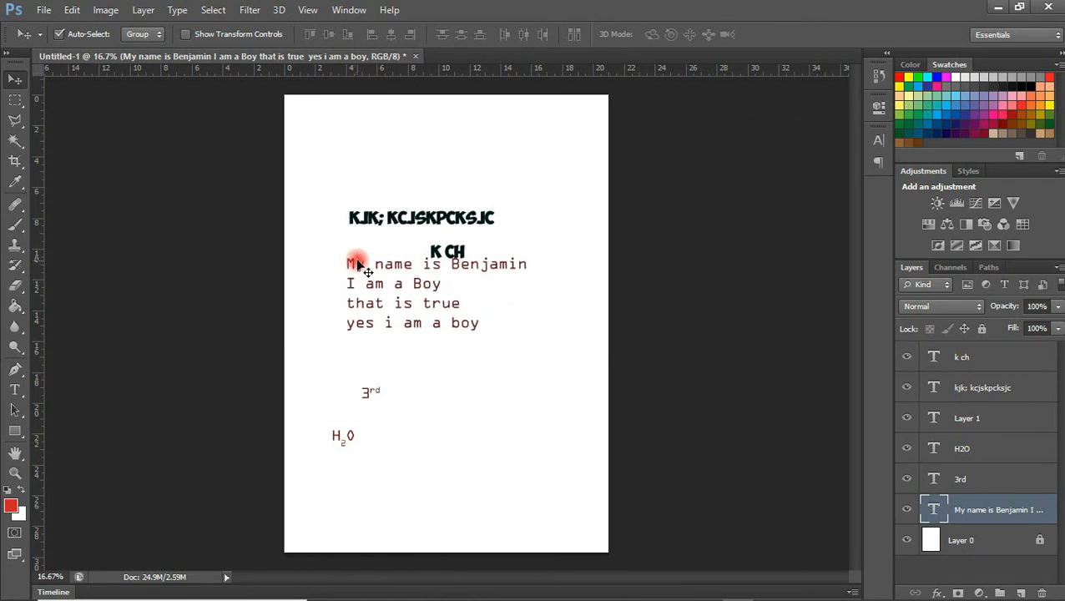
pyautogui.moveTo(449, 254); pyautogui.dragTo(430, 158)
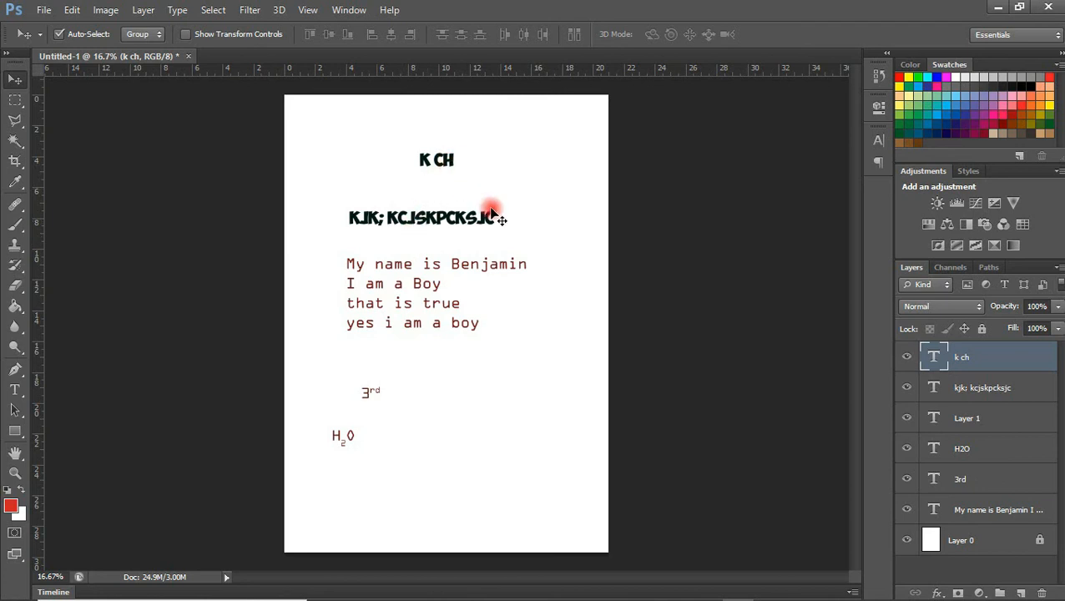
# Align the "k ch", "kjk; kcjskpcksjc" and four-line text layers by left edges, right edges and horizontal centres, and undo the last change.
pyautogui.keyDown('ctrl'); pyautogui.click(1023, 384); pyautogui.keyUp('ctrl')
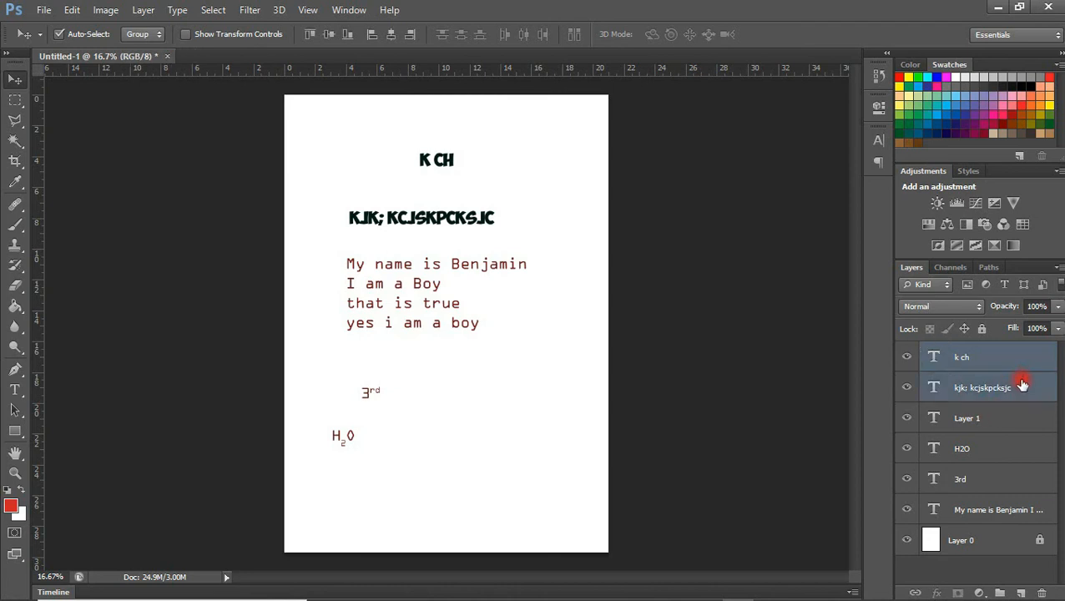
pyautogui.keyDown('ctrl'); pyautogui.click(1001, 511); pyautogui.keyUp('ctrl')
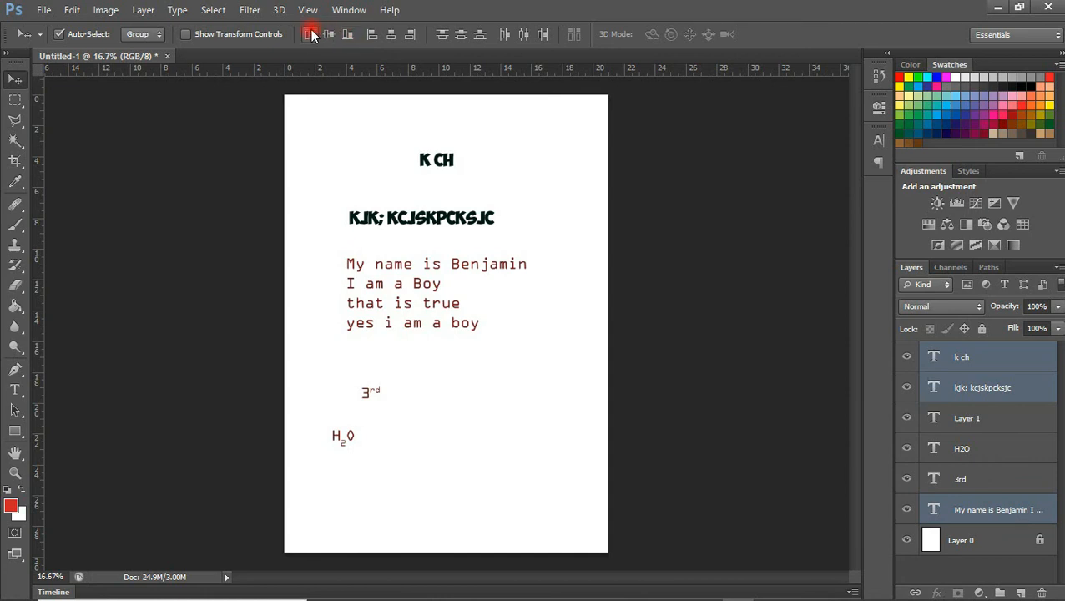
pyautogui.click(373, 39)
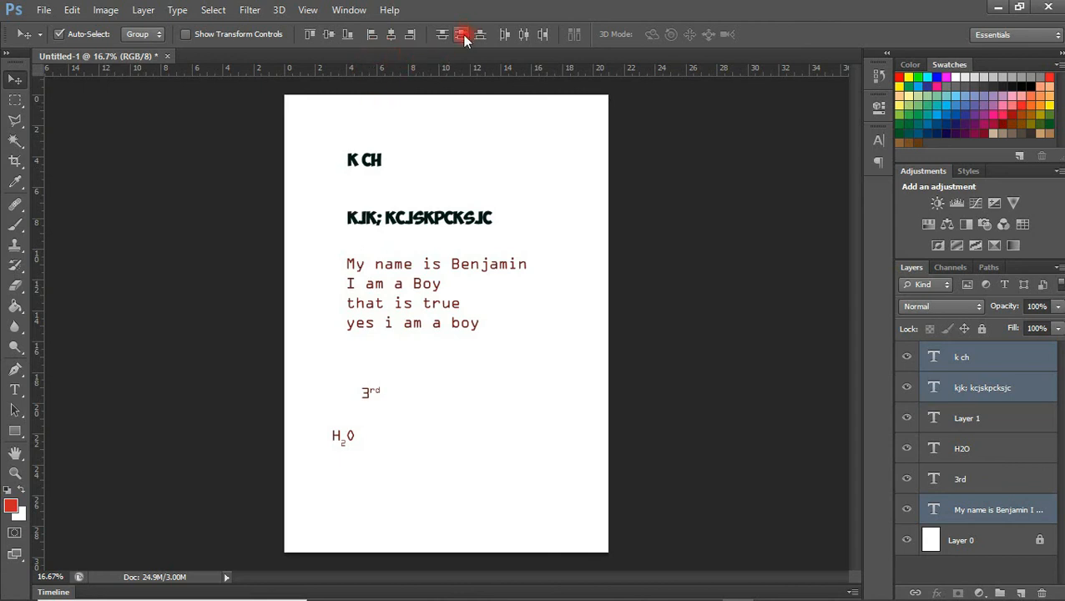
pyautogui.click(411, 34)
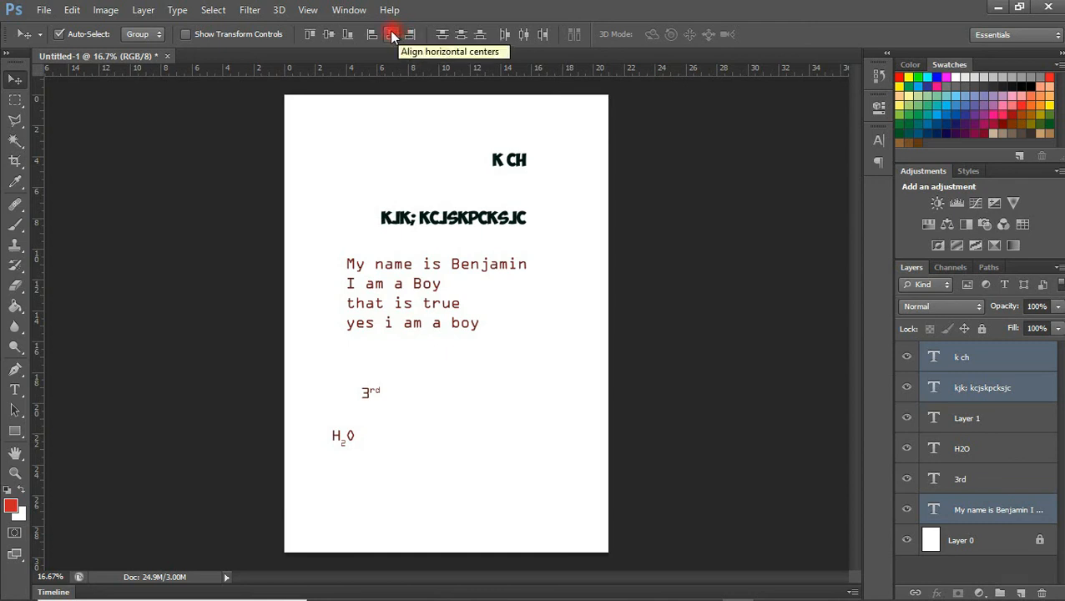
pyautogui.click(390, 34)
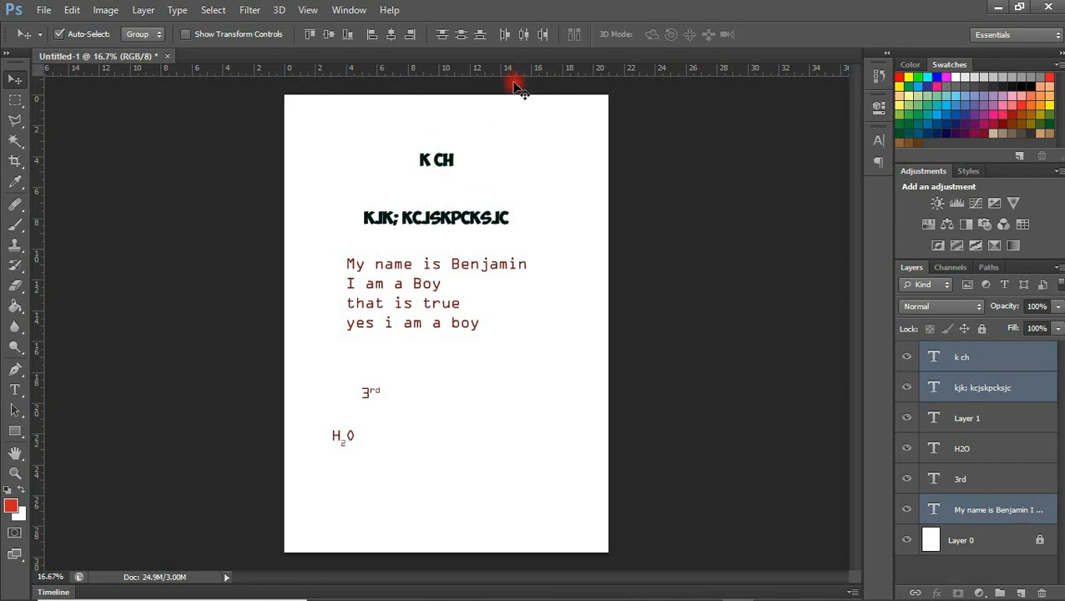
pyautogui.hotkey('ctrl', 'z')
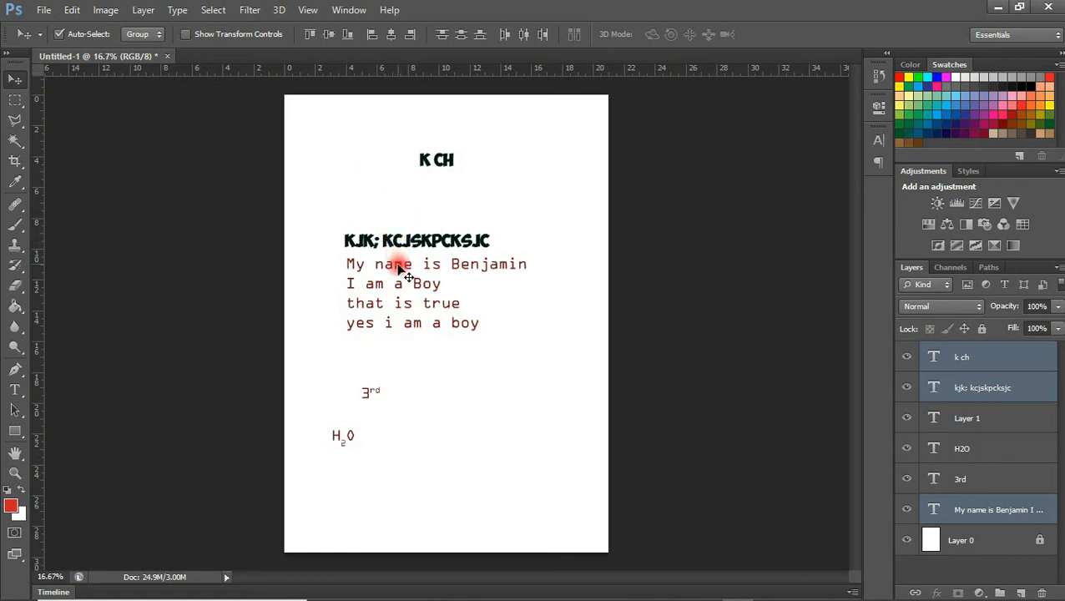
# Move the three selected texts slightly down together, and shift the four-line text block alone right and down.
pyautogui.moveTo(399, 273); pyautogui.dragTo(400, 287)
pyautogui.click(483, 390)
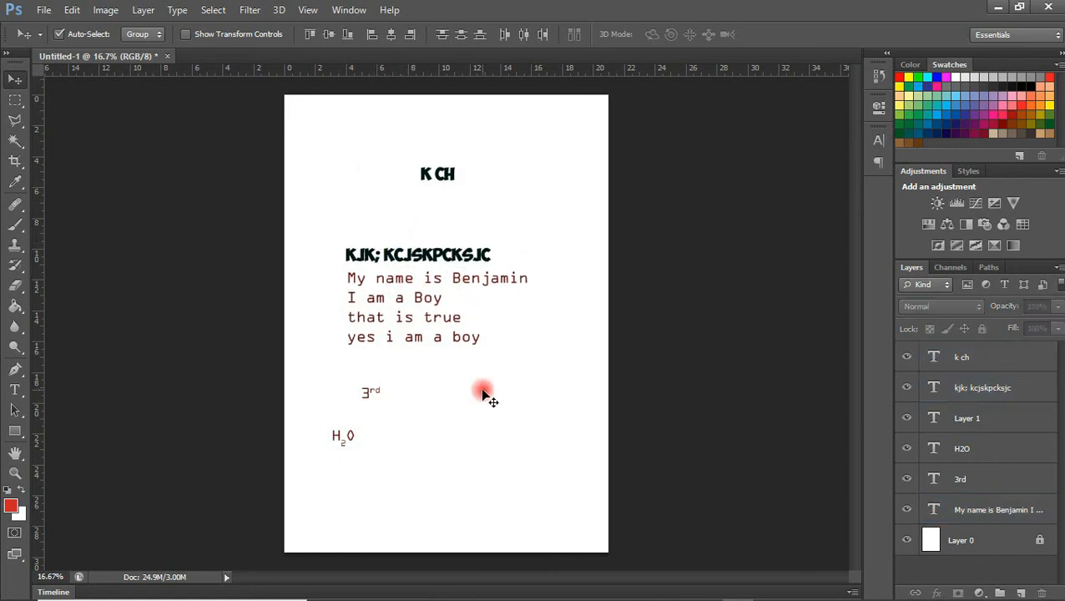
pyautogui.moveTo(454, 282); pyautogui.dragTo(480, 291)
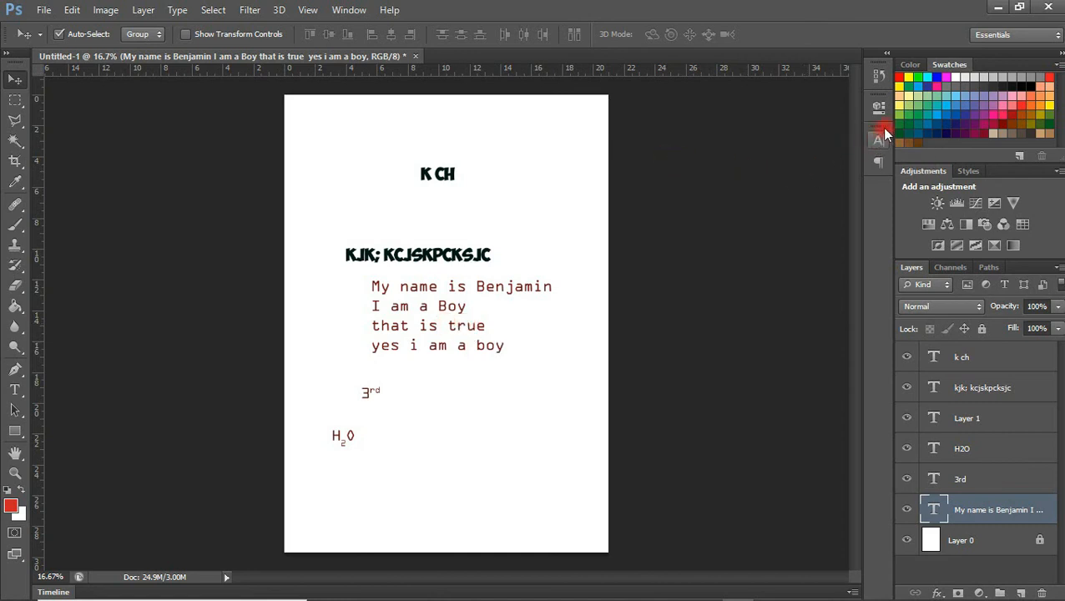
# Show the Character settings for the four-line text layer and browse the list of available fonts.
pyautogui.click(351, 10)
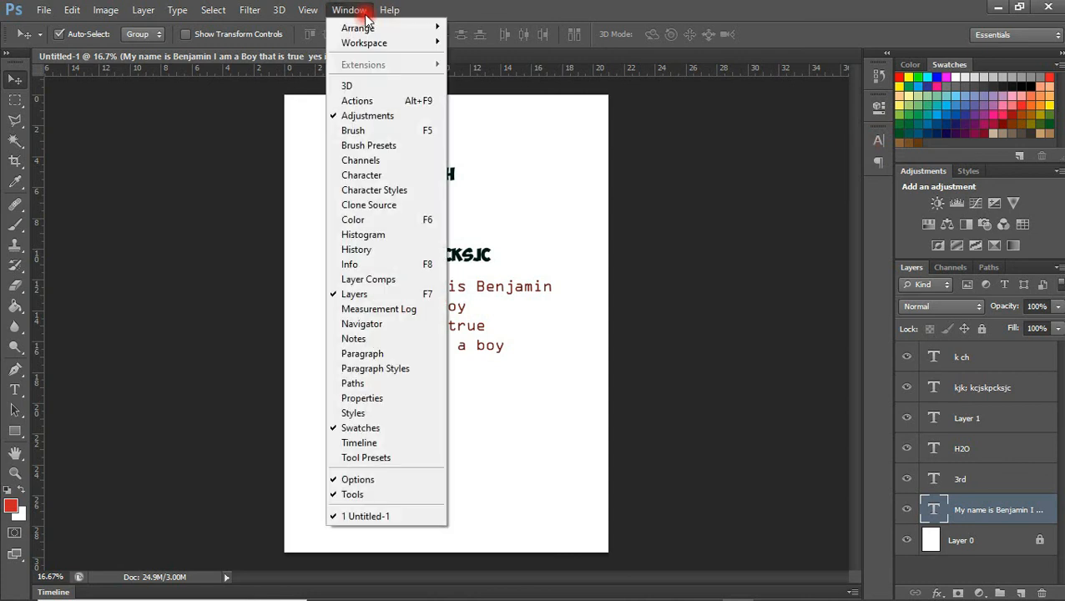
pyautogui.click(368, 175)
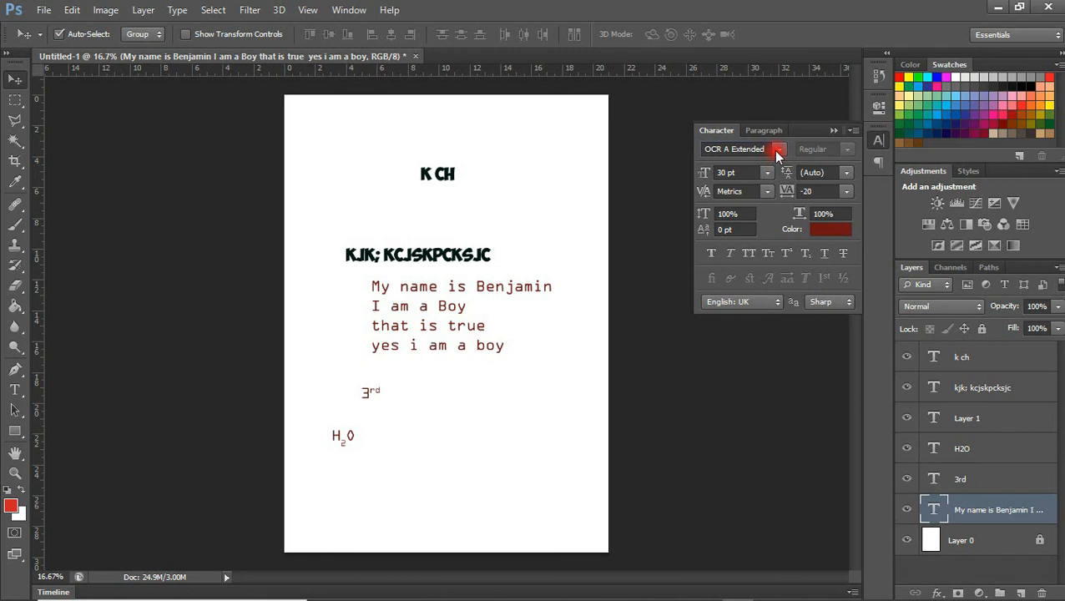
pyautogui.click(776, 150)
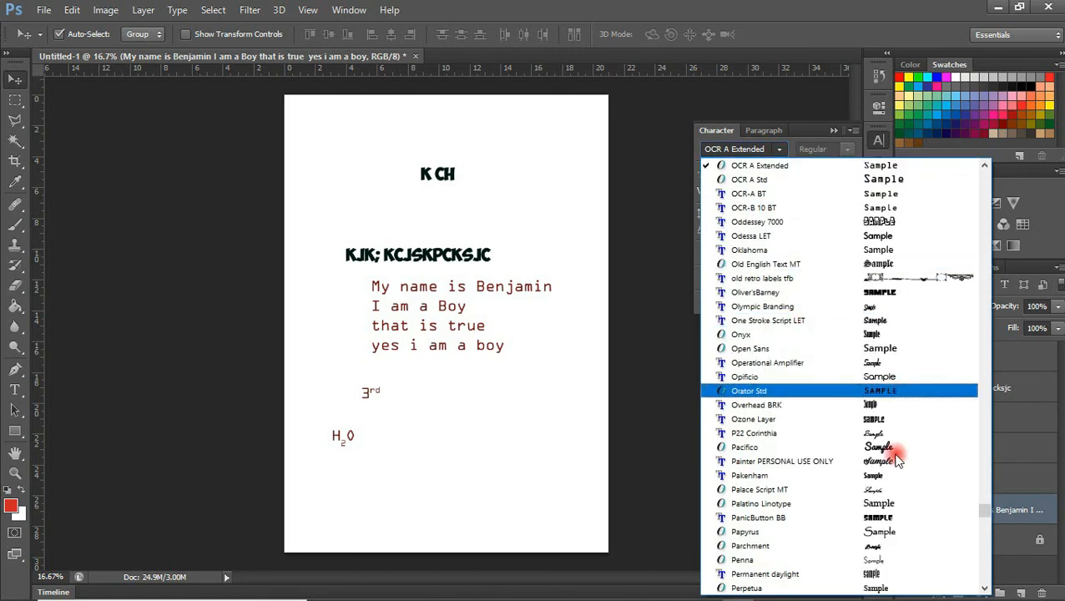
pyautogui.moveTo(987, 511); pyautogui.dragTo(858, 315)
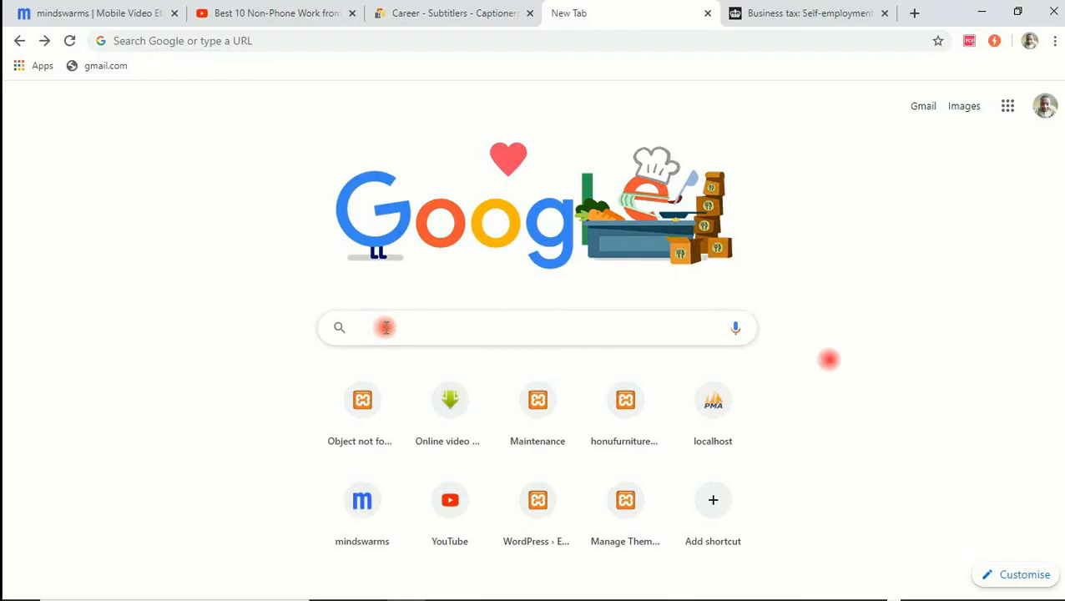
# Switch to the web browser, search for "dafonts" and open the Top fonts page on dafont.com.
pyautogui.write('da')
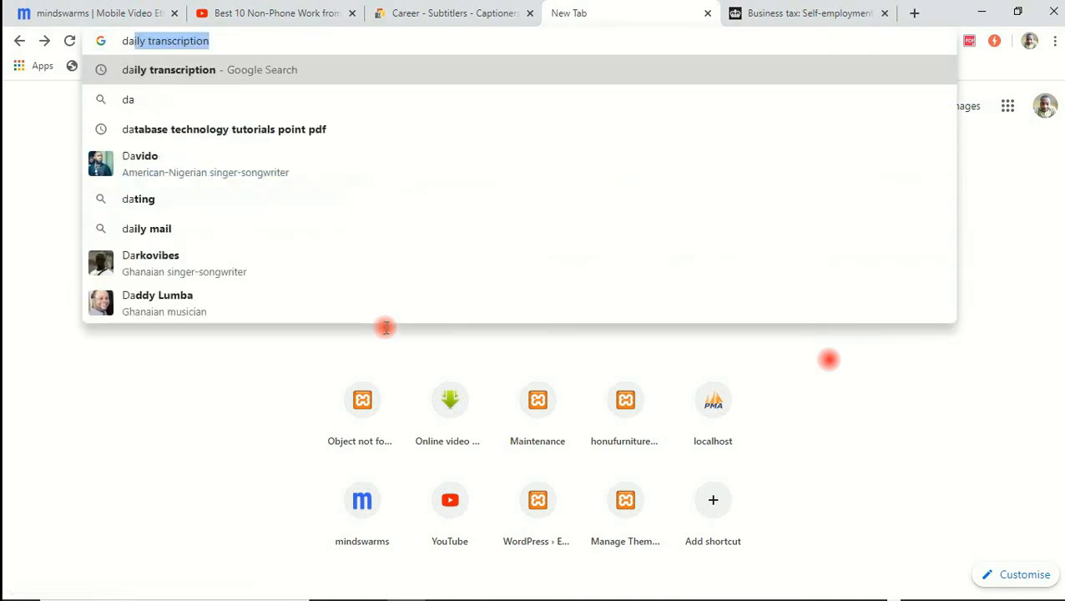
pyautogui.write('font')
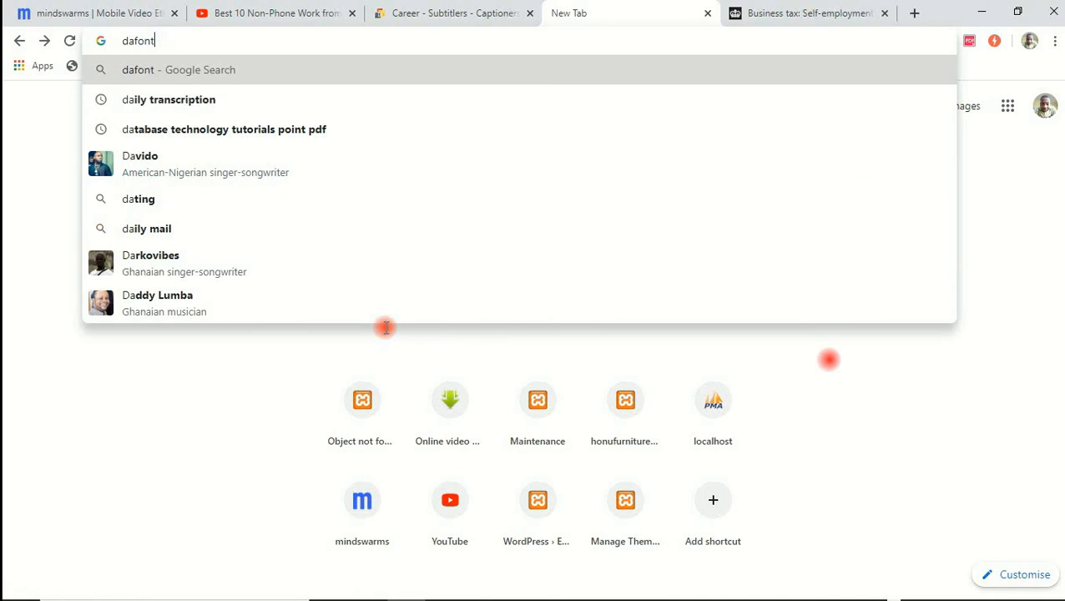
pyautogui.write('s')
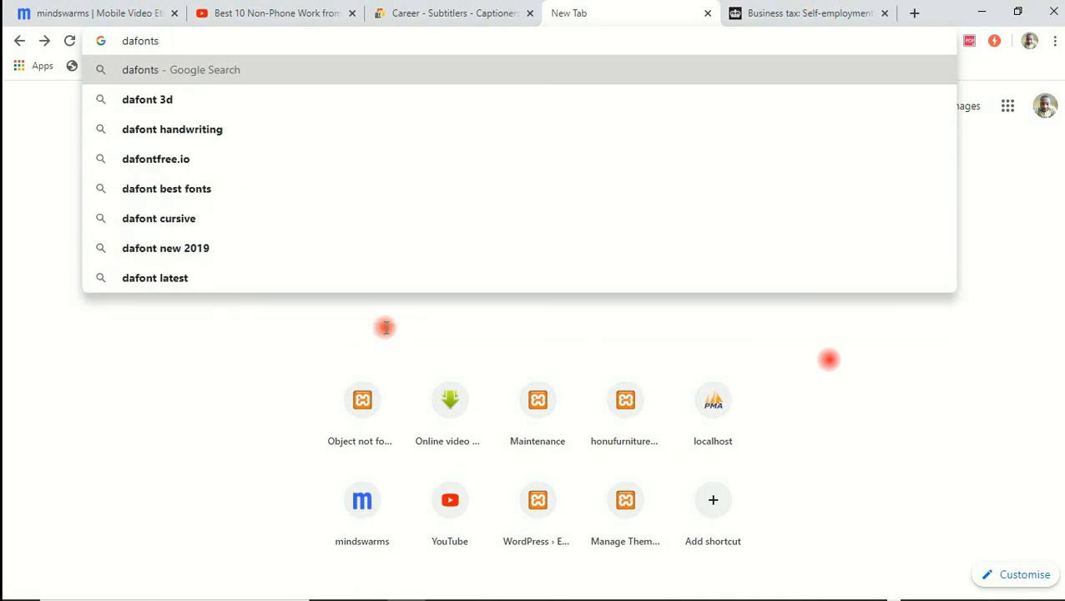
pyautogui.click(216, 204)
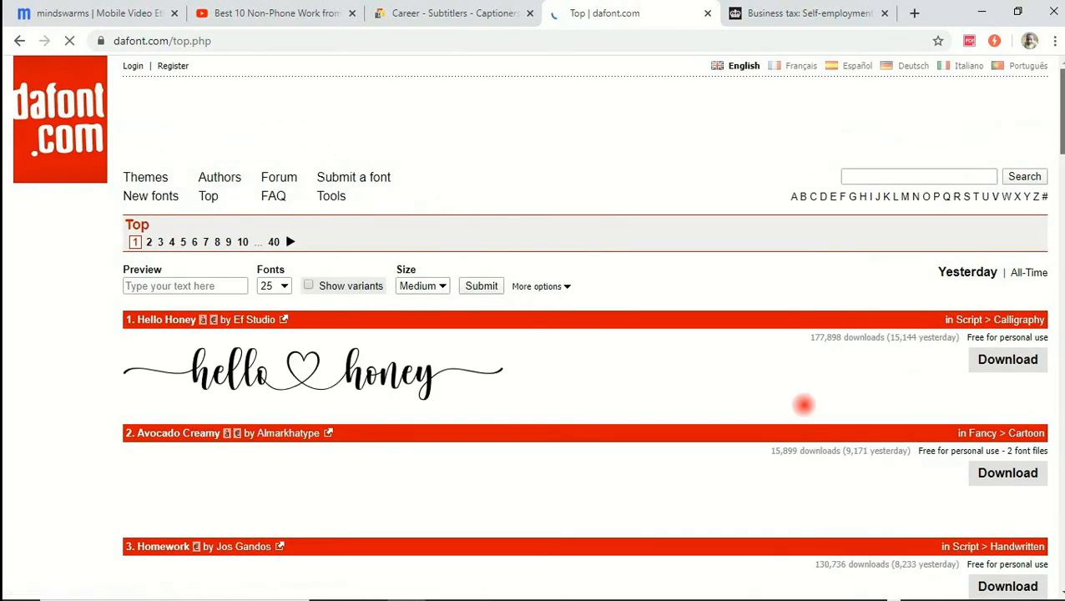
# Browse the top fonts on dafont.com and download the Bebas Neue font.
pyautogui.scroll(-2, 804, 405)
pyautogui.scroll(-1, 803, 405)
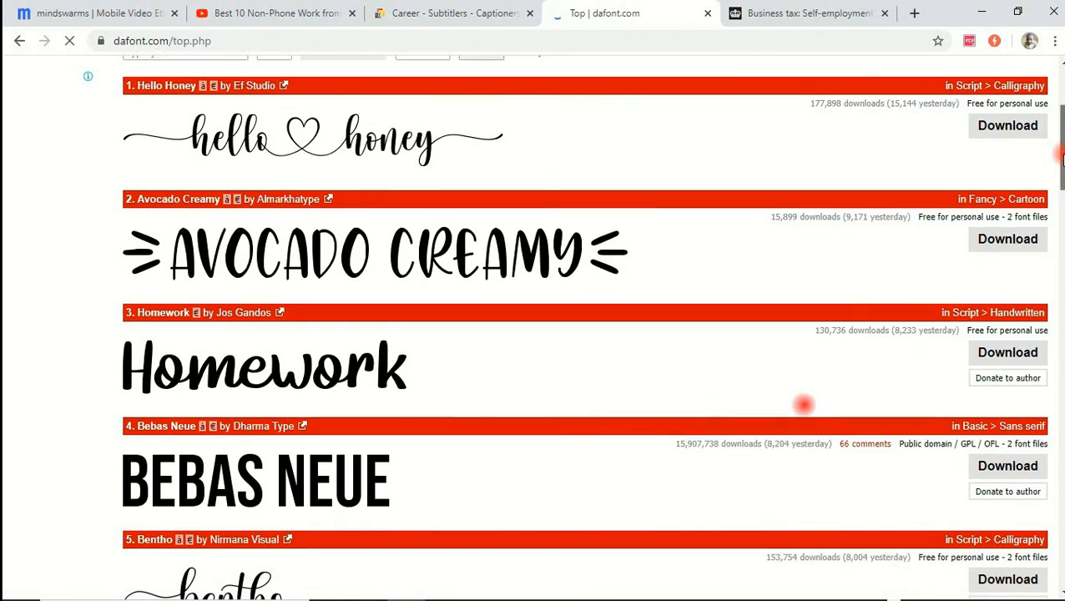
pyautogui.scroll(-7, 803, 405)
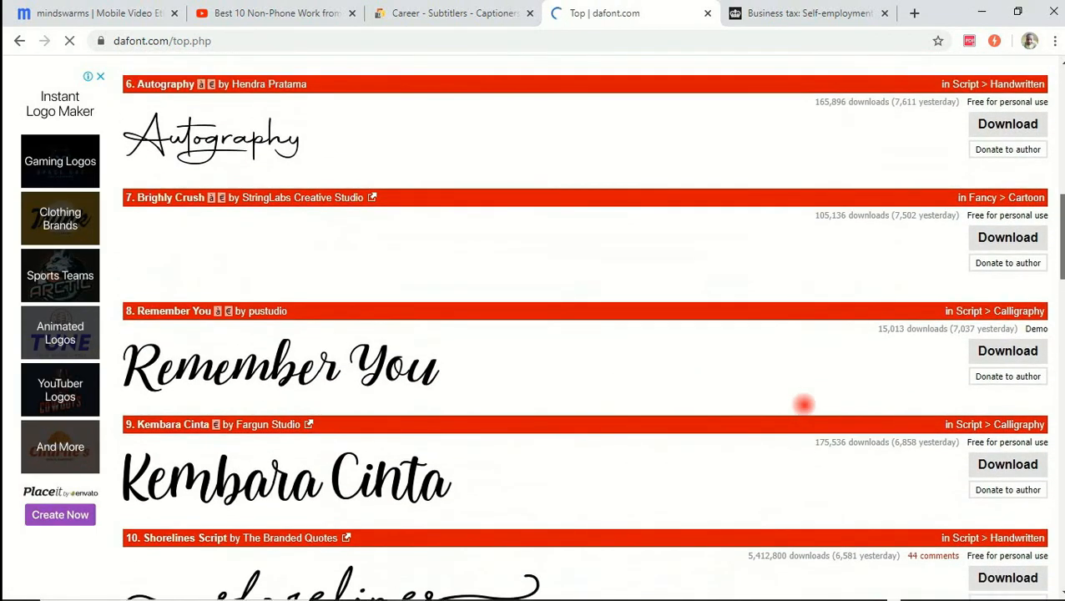
pyautogui.scroll(3, 803, 405)
pyautogui.click(997, 182)
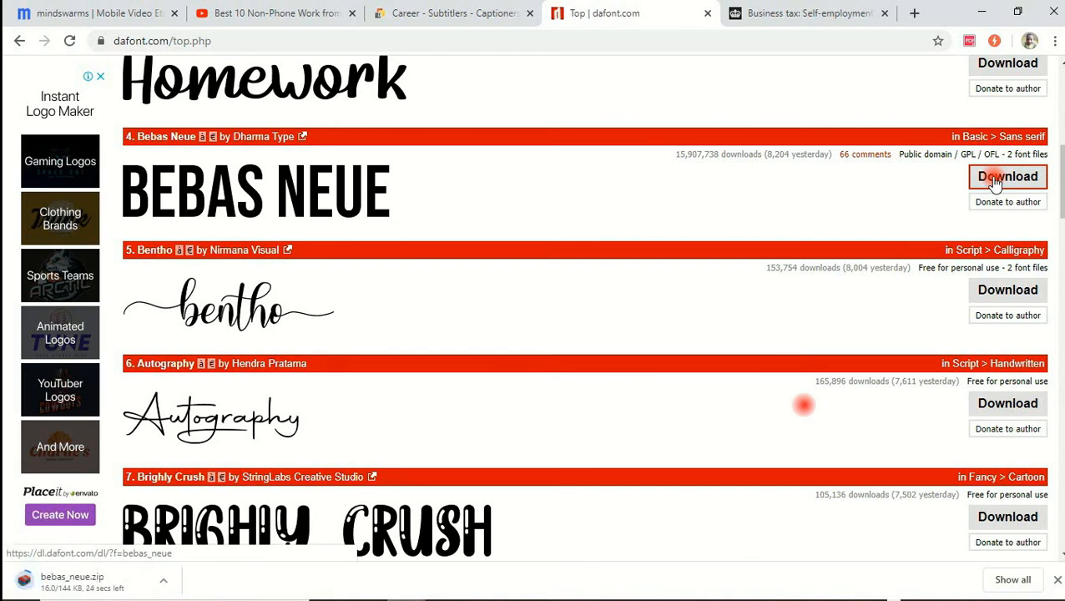
# Download the Lemon Milk and Sweety Strawberry fonts from the top fonts list.
pyautogui.scroll(-5, 639, 439)
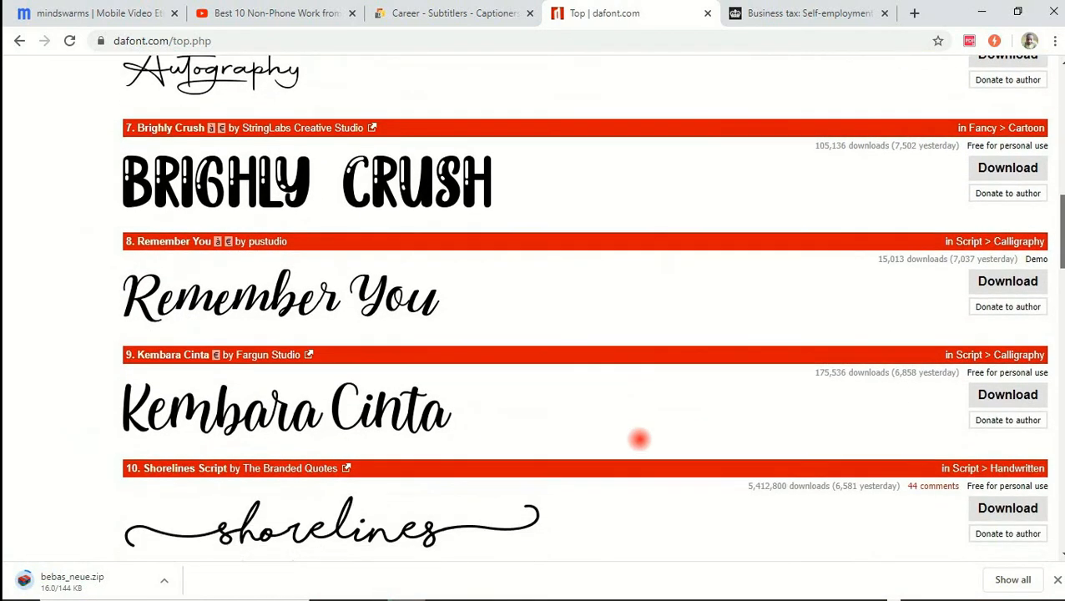
pyautogui.scroll(-5, 639, 439)
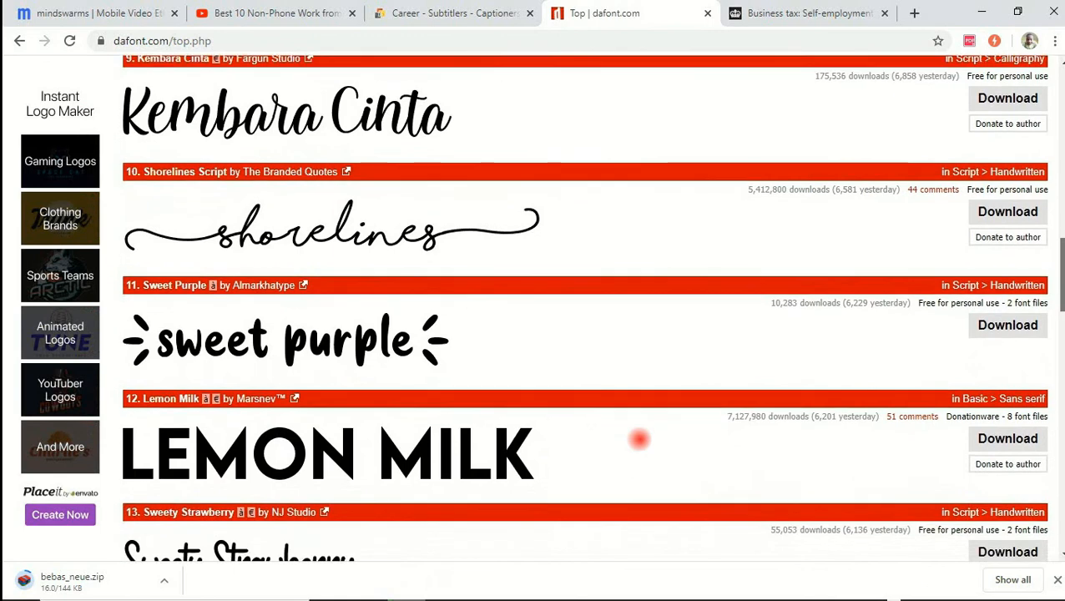
pyautogui.scroll(-2, 639, 439)
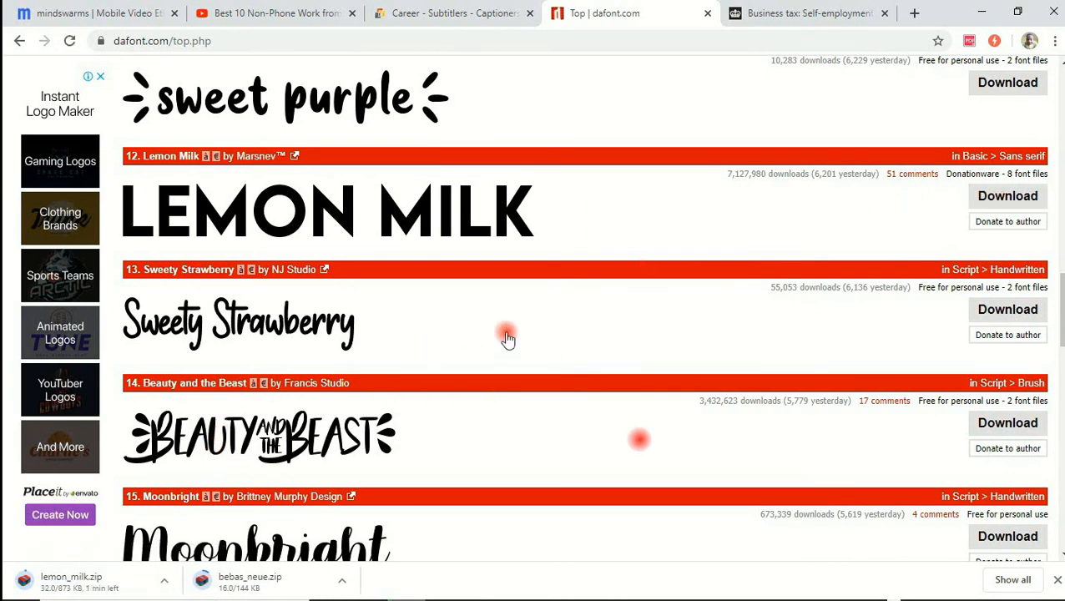
pyautogui.click(1006, 311)
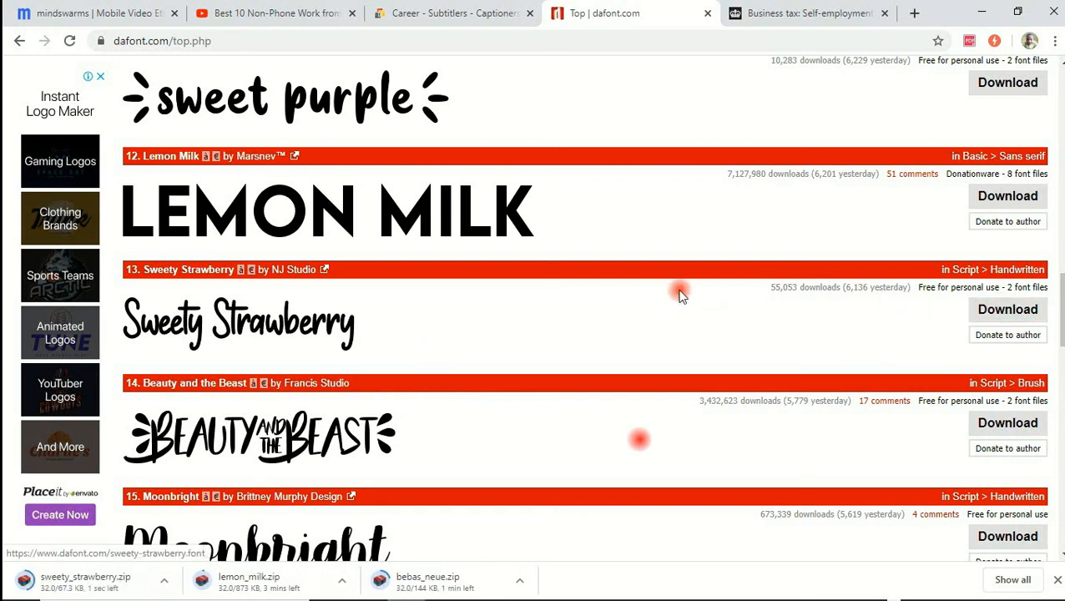
# In File Explorer, extract bebas_neue.zip into a bebas_neue folder inside the Adobe Photoshop pictures folder, and close the archive.
pyautogui.click(70, 342)
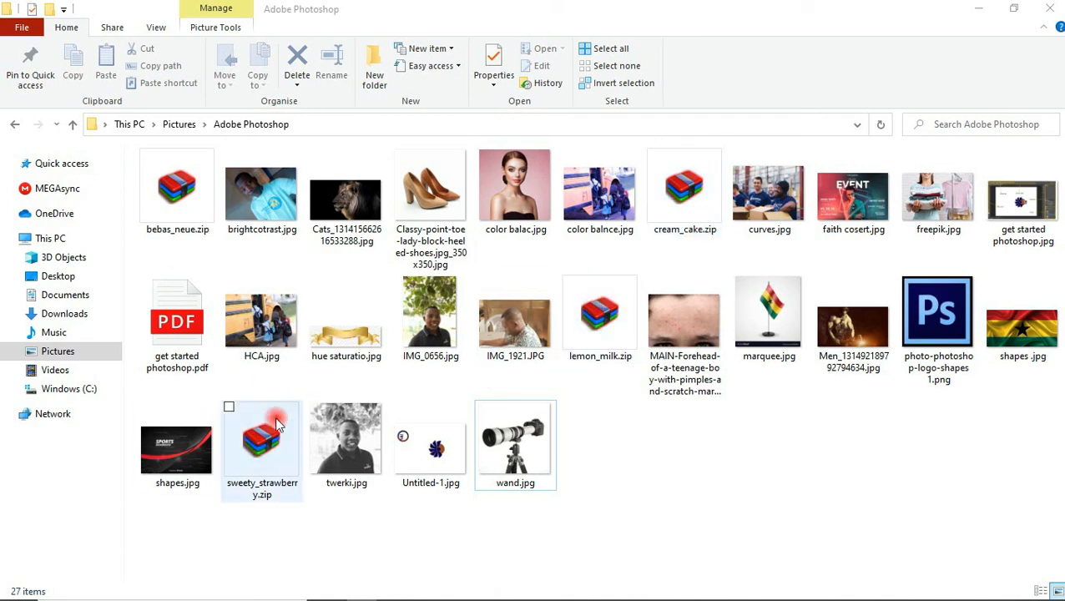
pyautogui.click(178, 197)
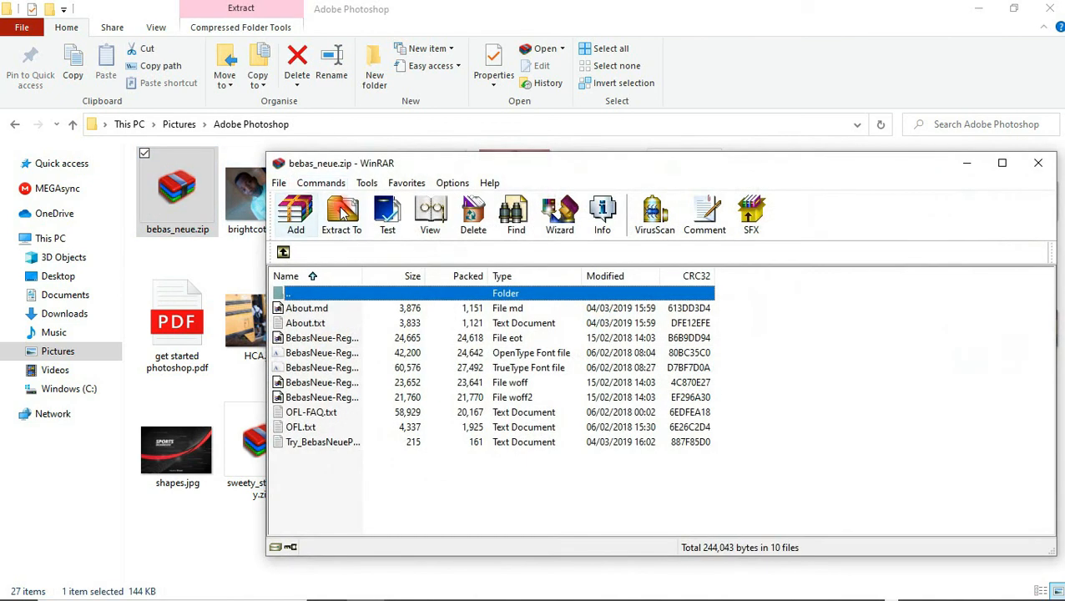
pyautogui.click(342, 216)
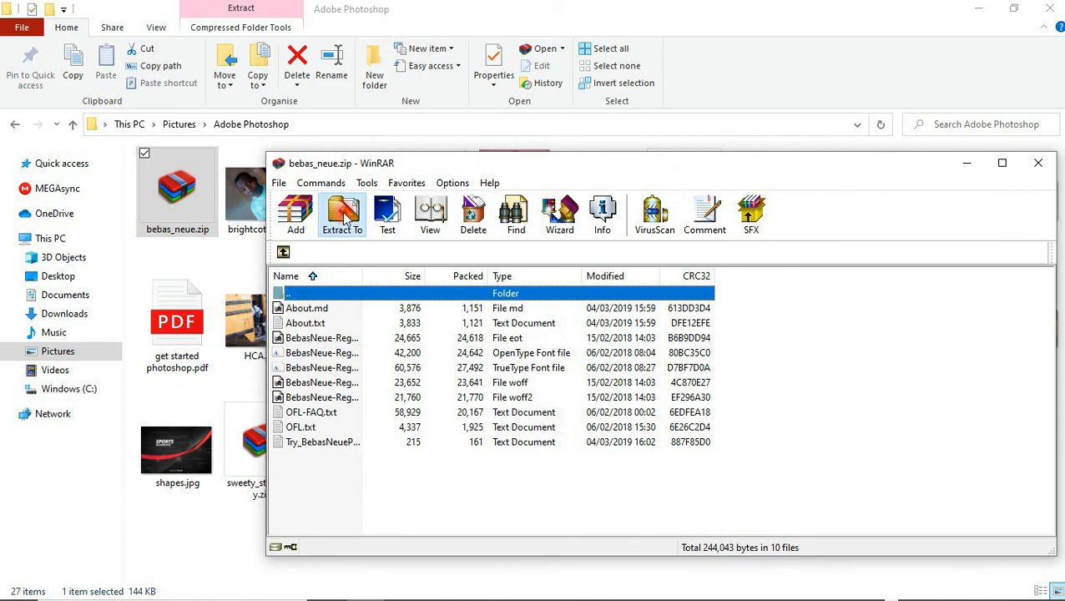
pyautogui.click(691, 520)
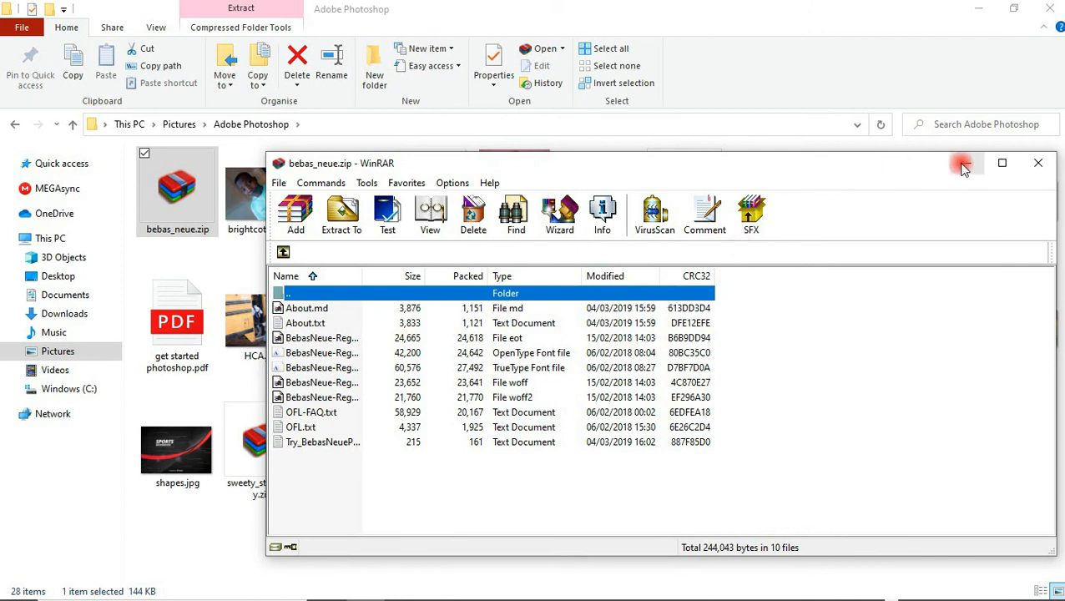
pyautogui.click(1036, 163)
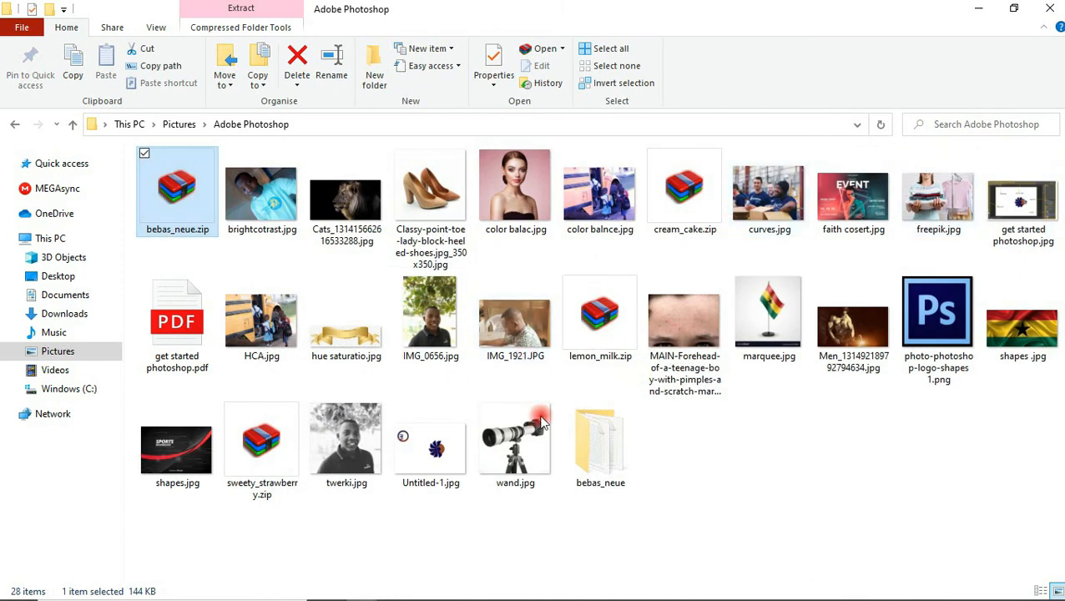
# Install the font file BebasNeue-Regular.otf from the extracted bebas_neue folder and close its preview.
pyautogui.doubleClick(599, 439)
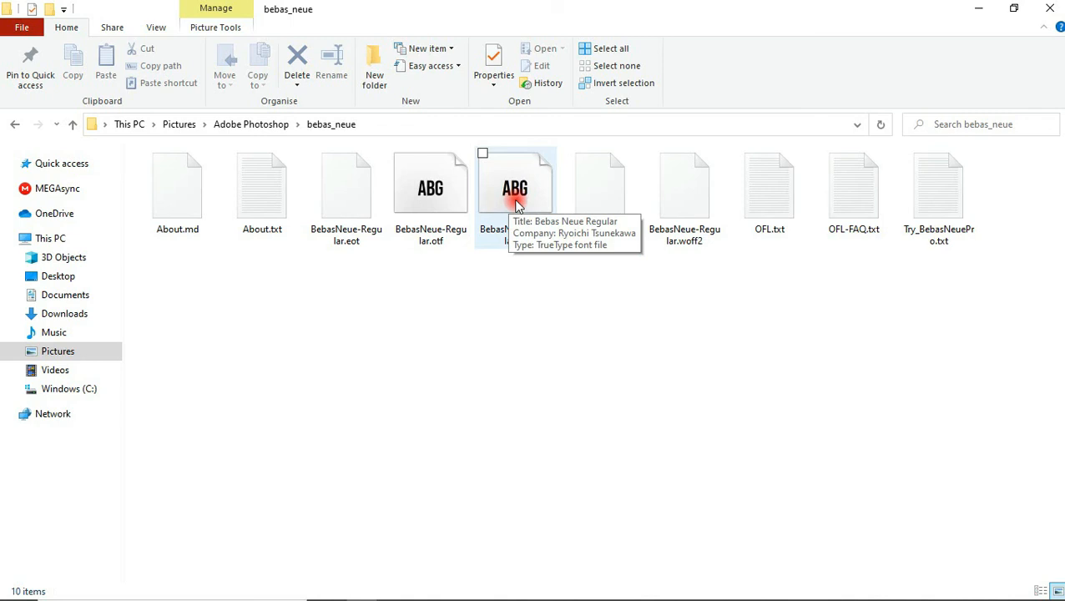
pyautogui.click(461, 192)
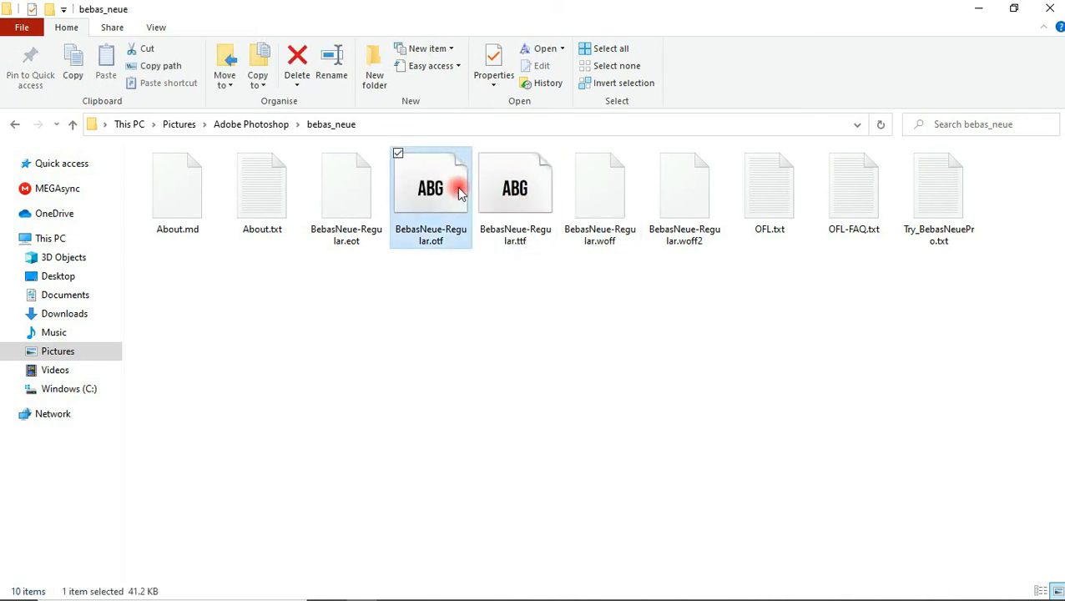
pyautogui.doubleClick(461, 192)
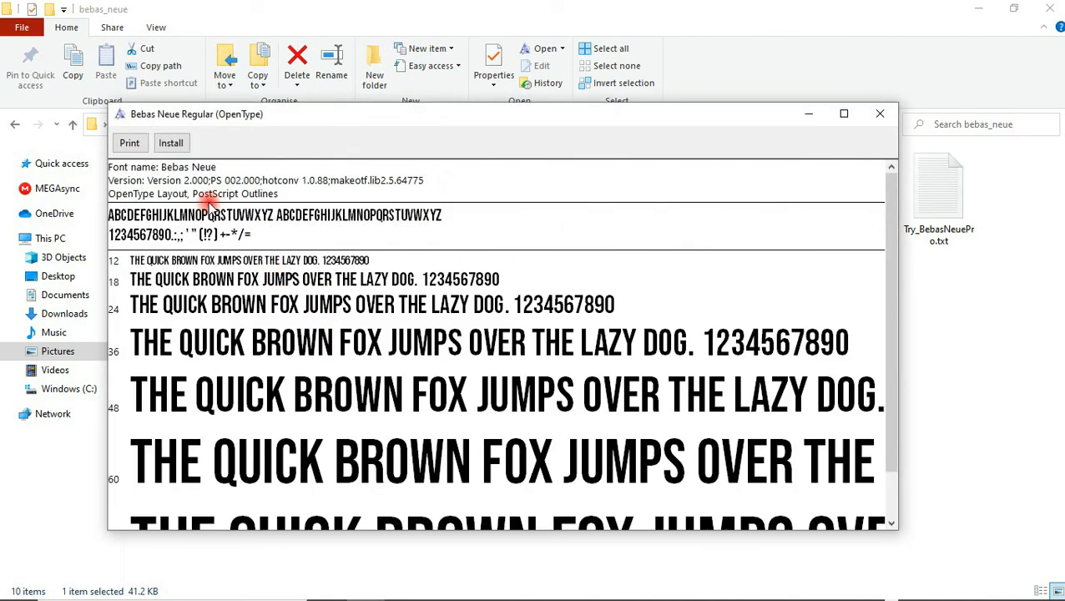
pyautogui.click(171, 144)
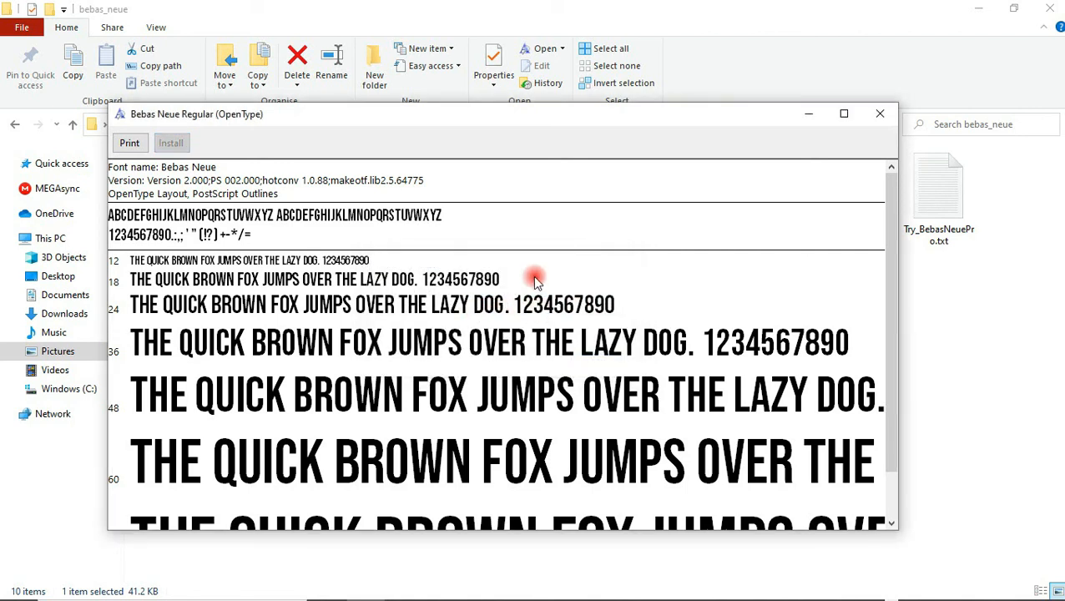
pyautogui.click(880, 114)
# Try to install BebasNeue-Regular.otf a second time, decline replacing the font, and close the preview.
pyautogui.click(423, 188)
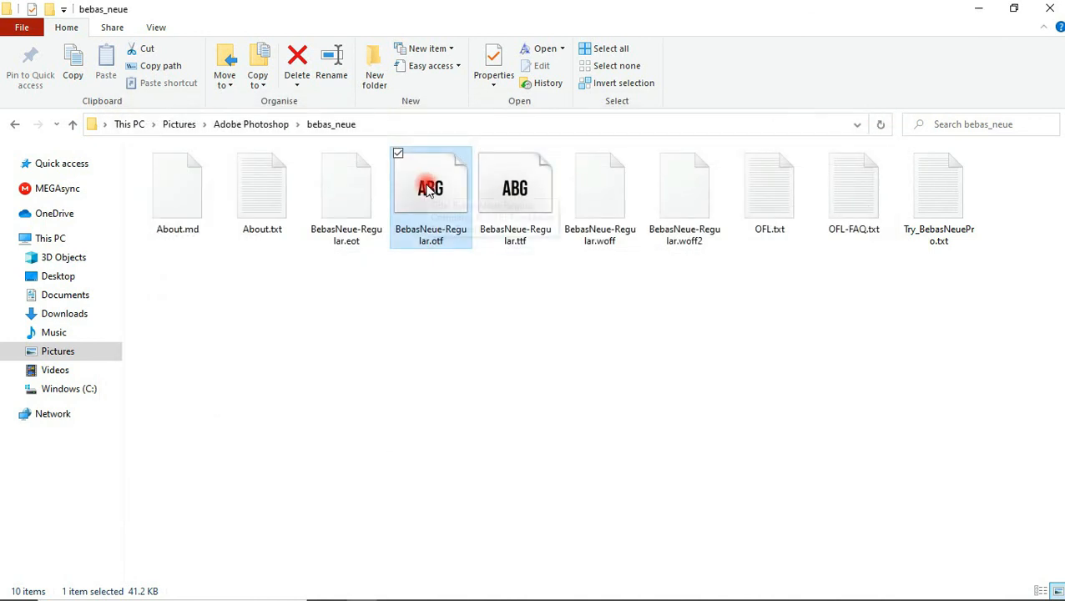
pyautogui.doubleClick(425, 186)
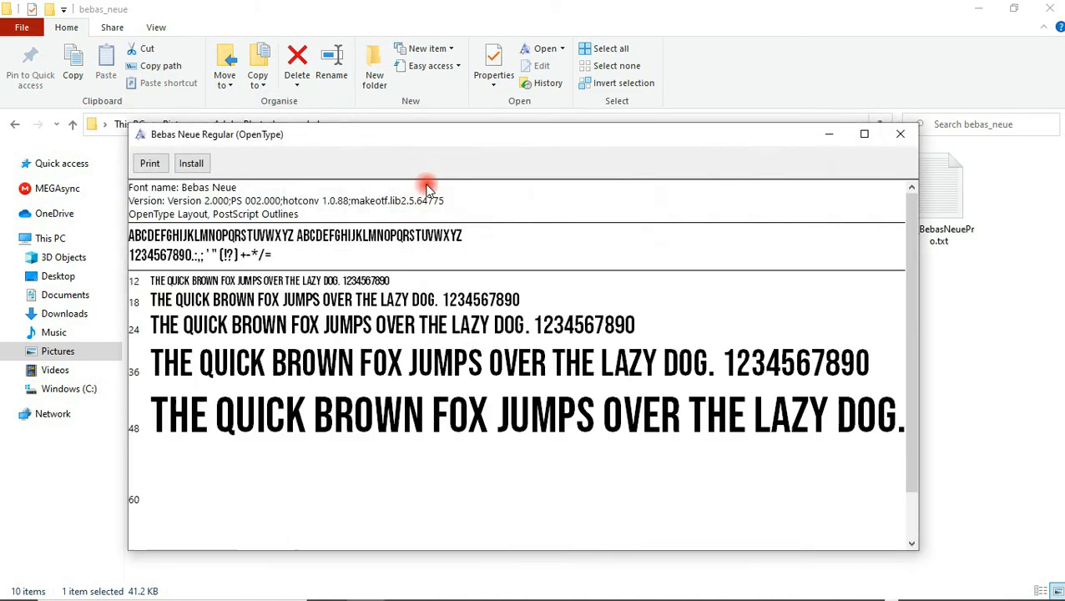
pyautogui.click(190, 163)
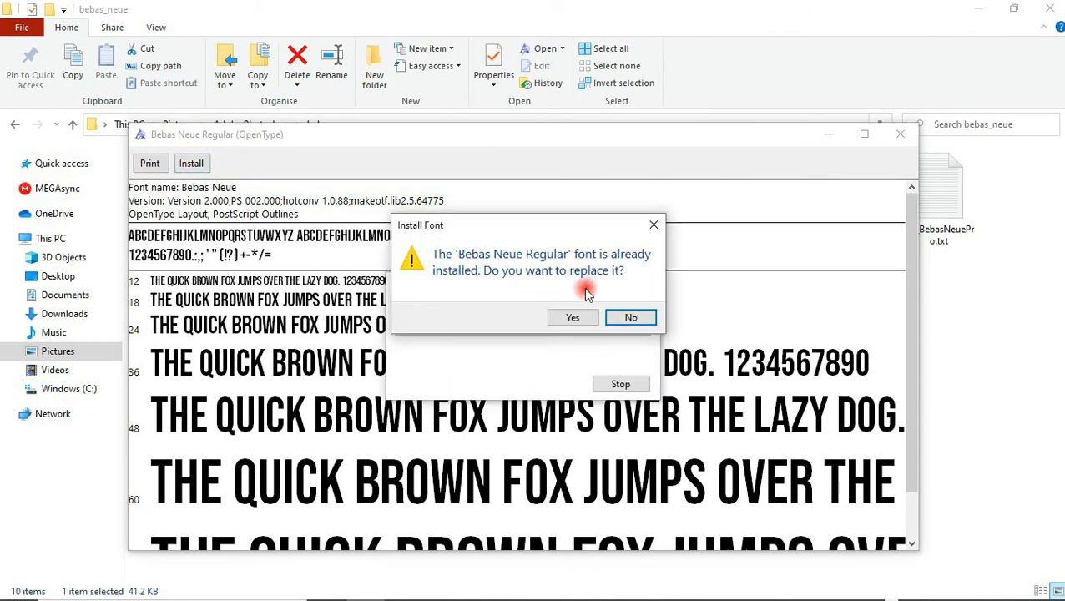
pyautogui.click(625, 314)
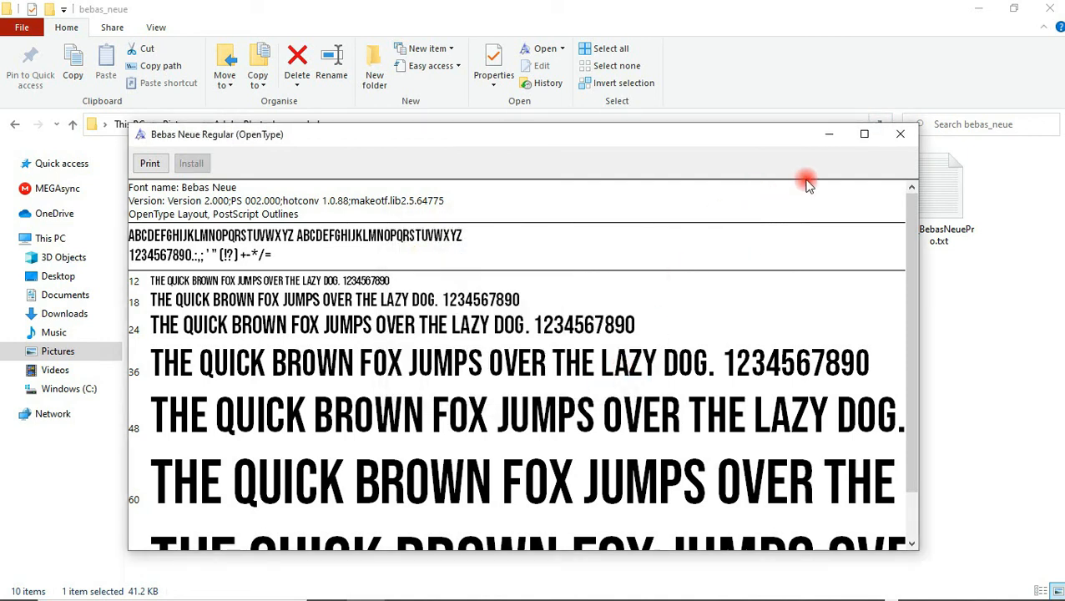
pyautogui.click(900, 133)
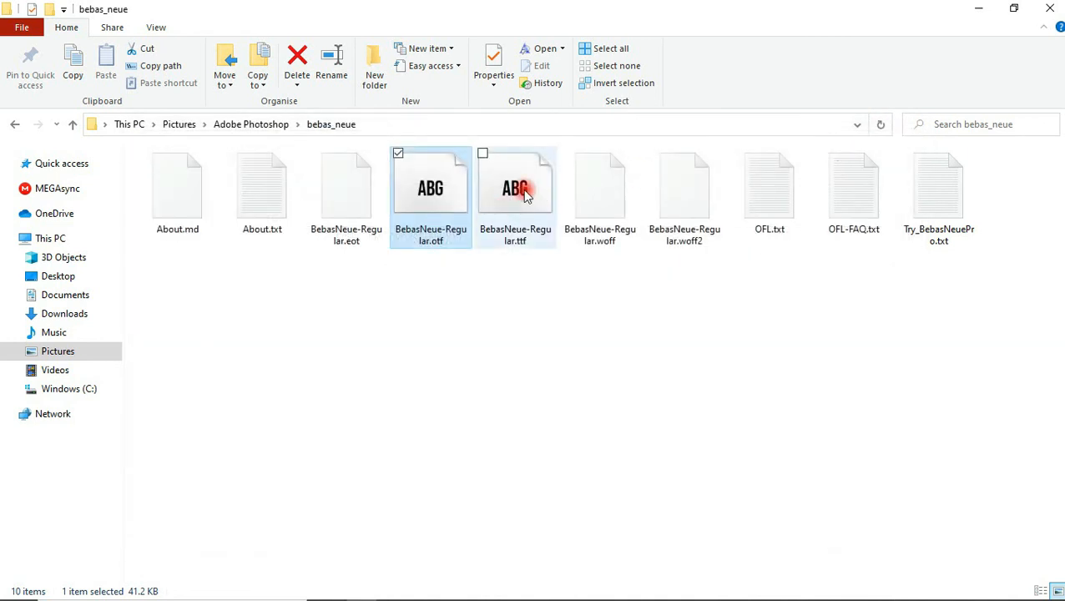
# Try to install BebasNeue-Regular.ttf, decline replacing the existing font, and close the preview.
pyautogui.doubleClick(526, 193)
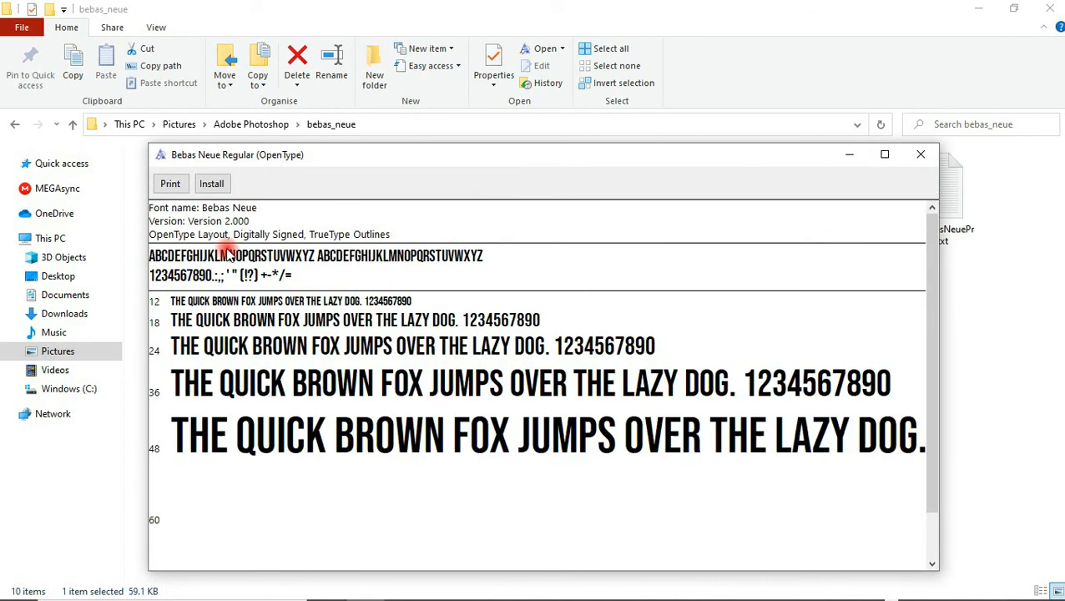
pyautogui.click(215, 185)
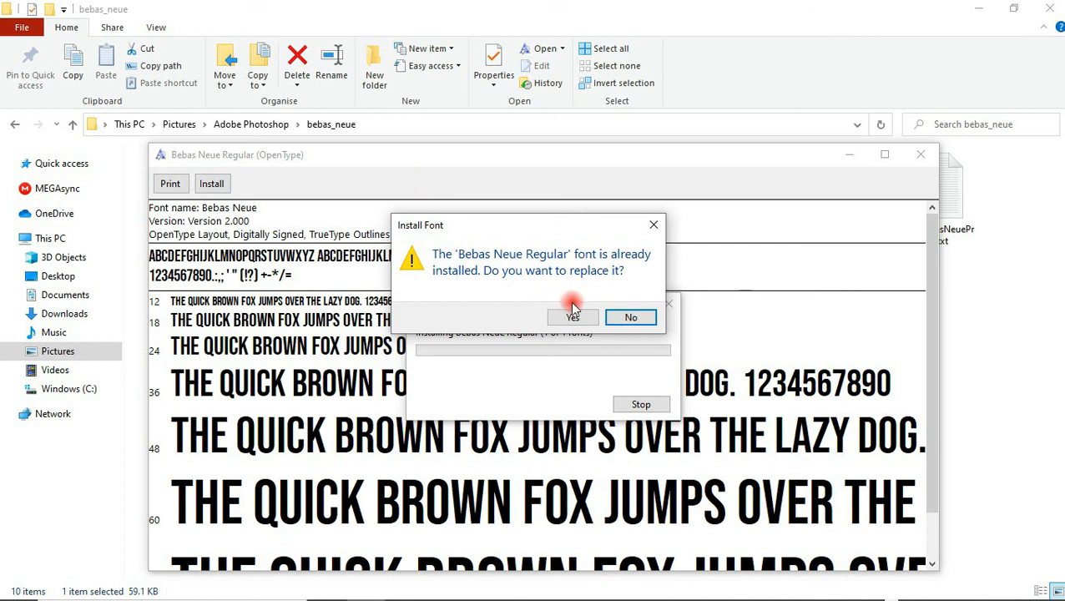
pyautogui.click(623, 318)
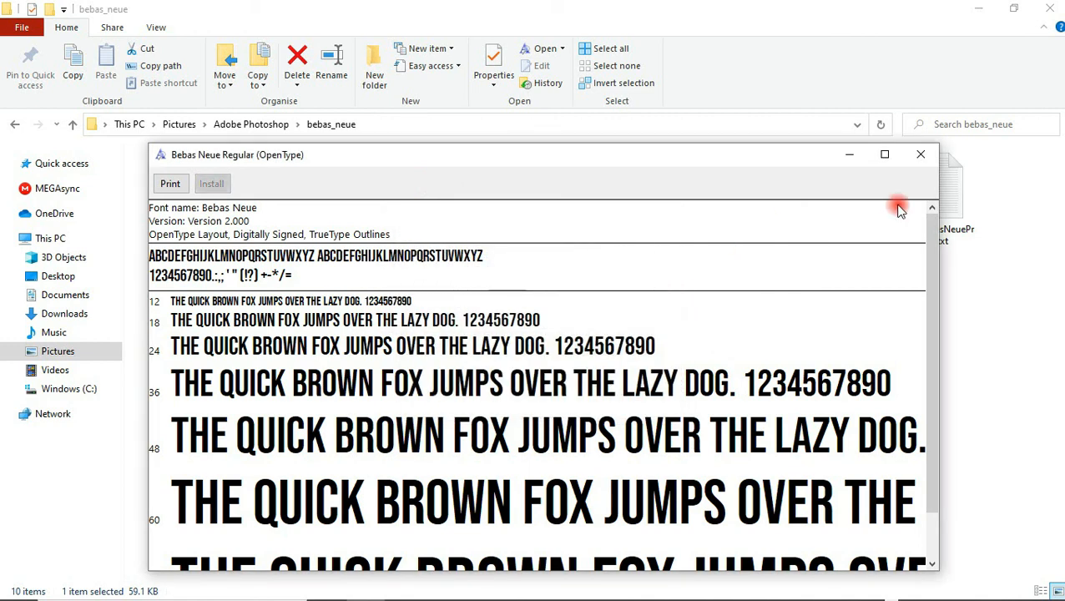
pyautogui.click(921, 154)
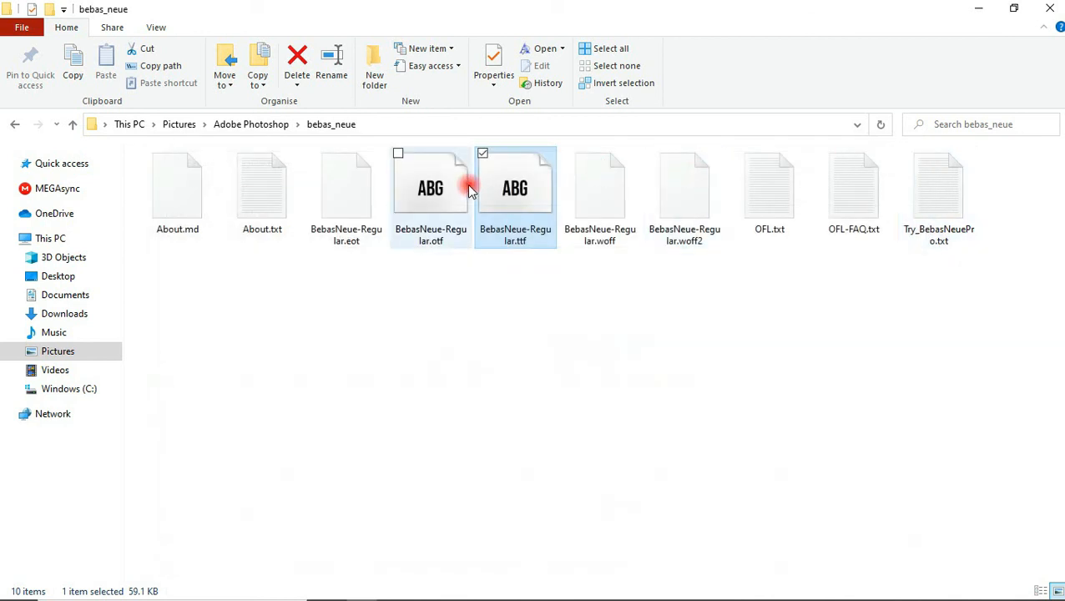
# Extract cream_cake.zip from the Adobe Photoshop pictures folder into a cream_cake folder beside it, and close the archive.
pyautogui.click(15, 124)
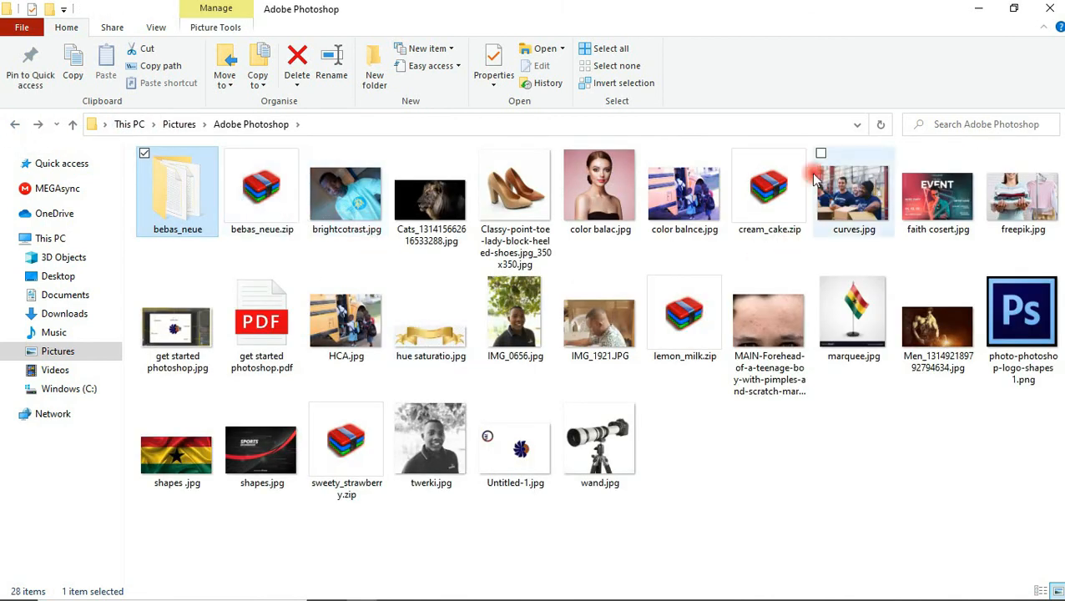
pyautogui.click(764, 184)
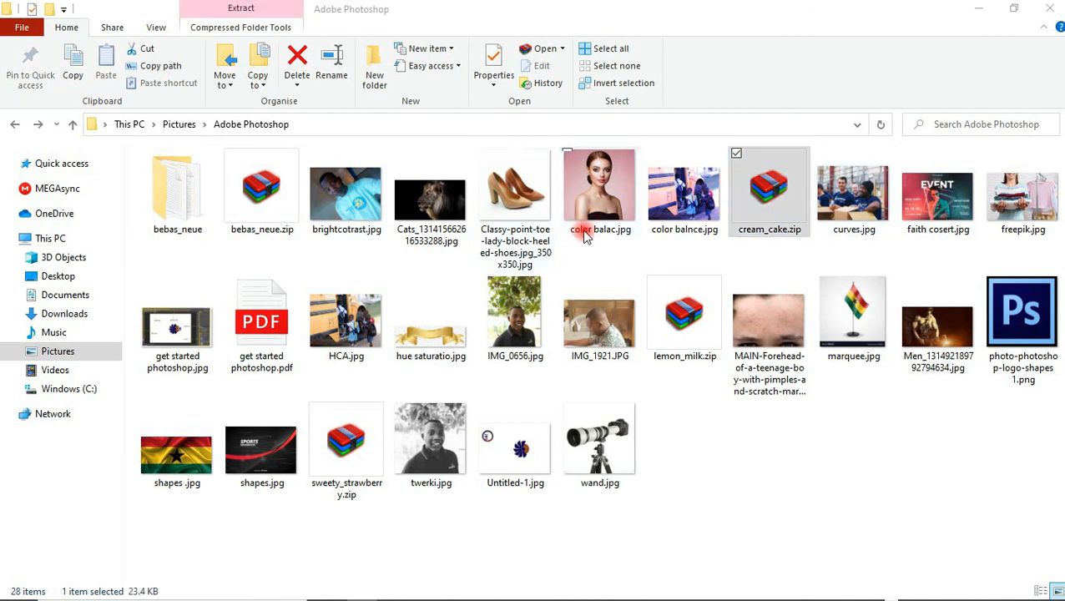
pyautogui.press('Return')
pyautogui.click(338, 219)
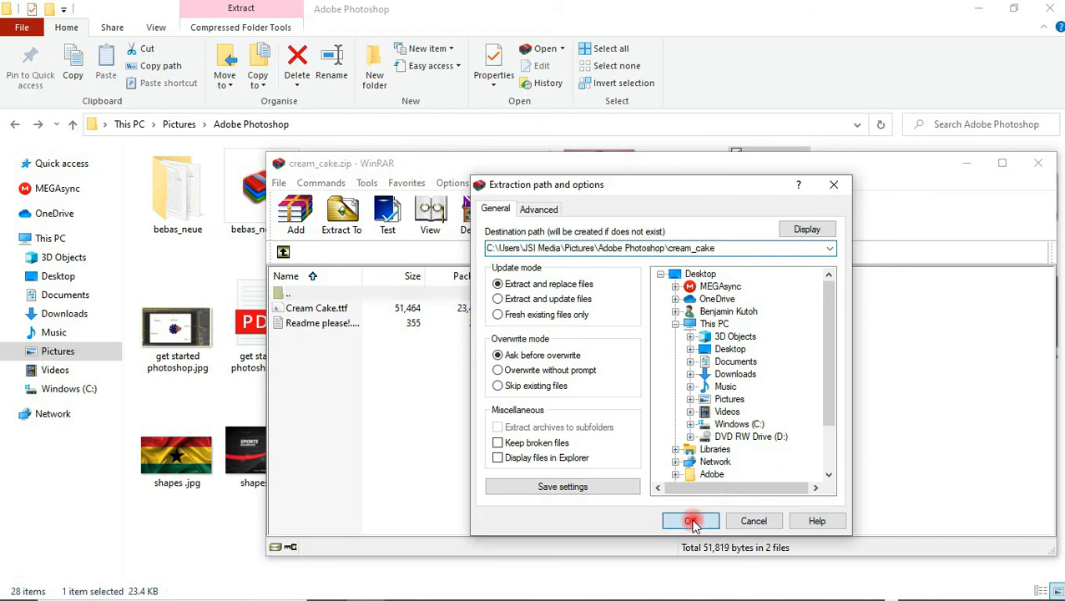
pyautogui.click(687, 524)
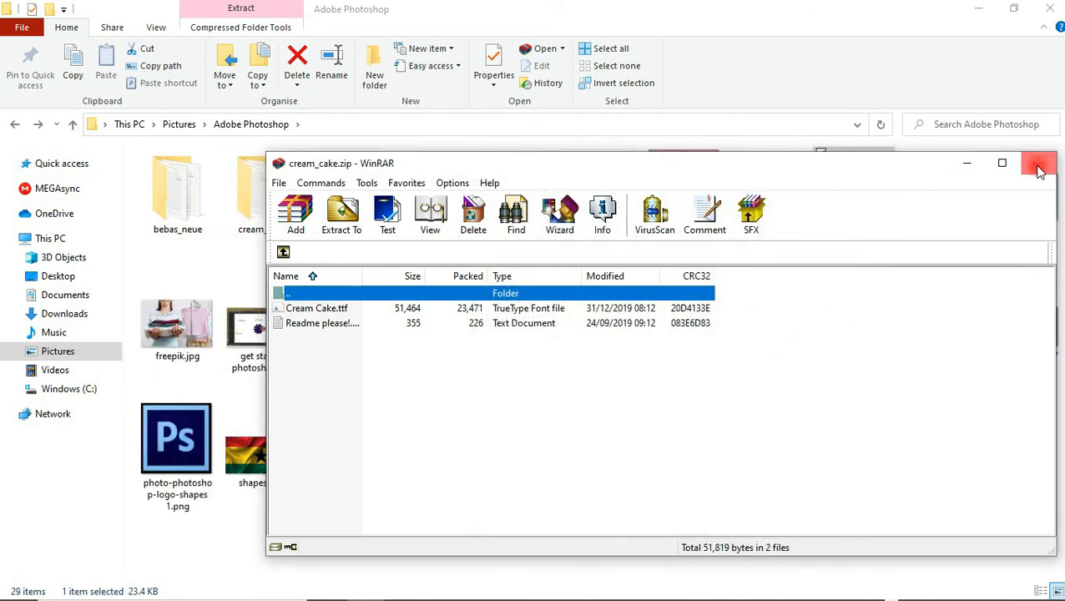
pyautogui.click(1038, 163)
# Install the font file Cream Cake.ttf from the extracted cream_cake folder, close its preview, and switch back to Photoshop.
pyautogui.click(264, 182)
pyautogui.doubleClick(264, 182)
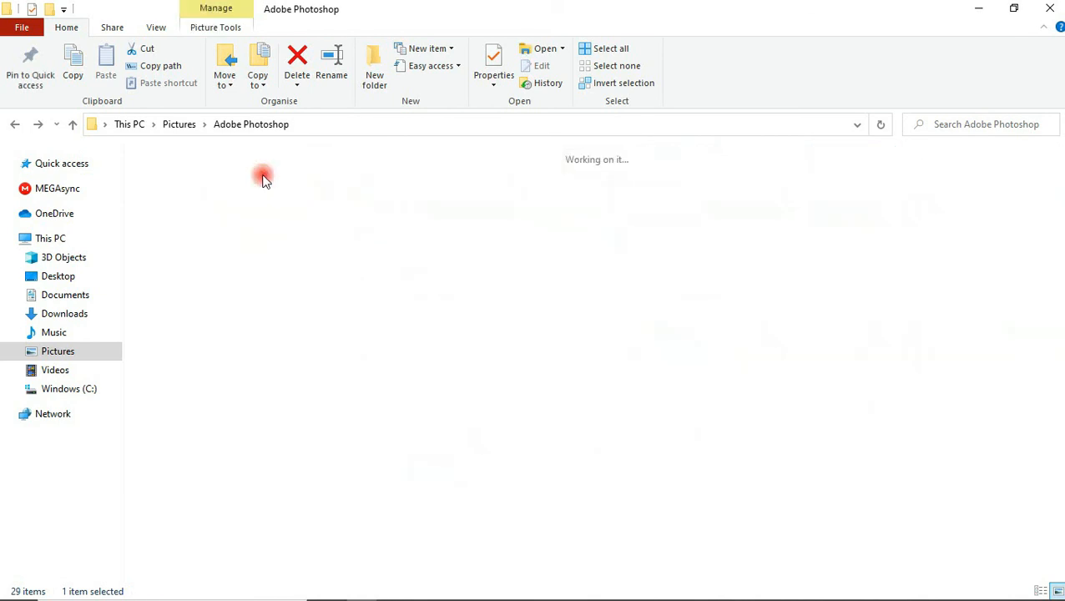
pyautogui.doubleClick(192, 177)
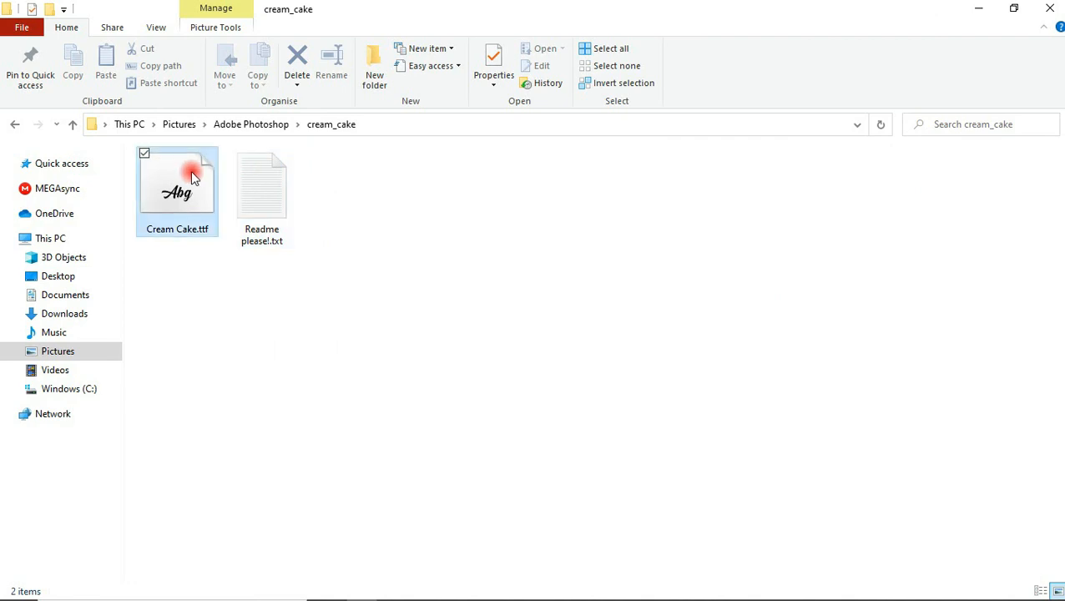
pyautogui.click(107, 87)
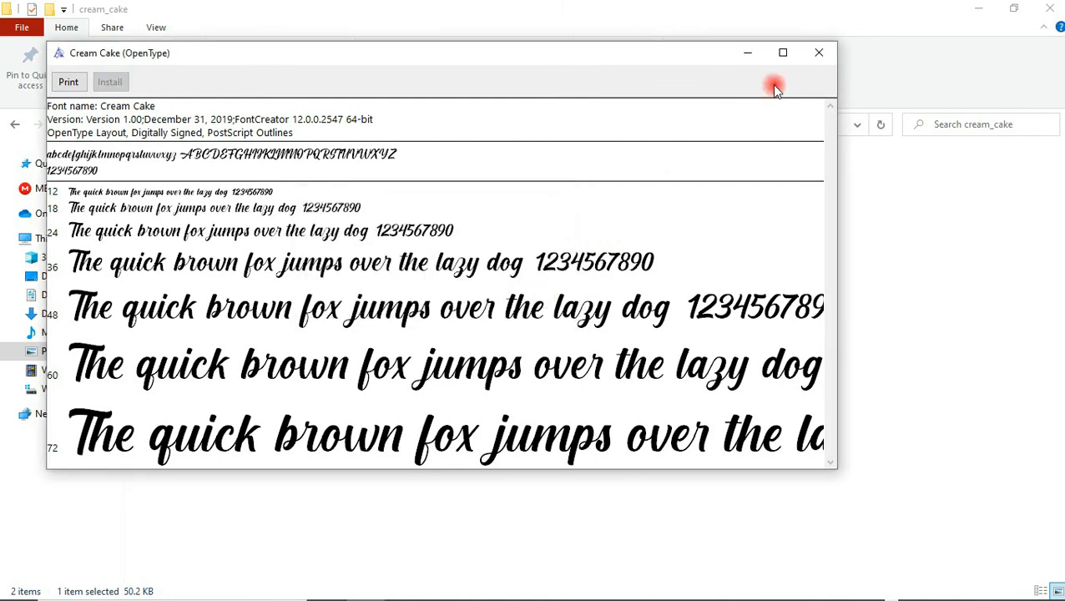
pyautogui.click(814, 52)
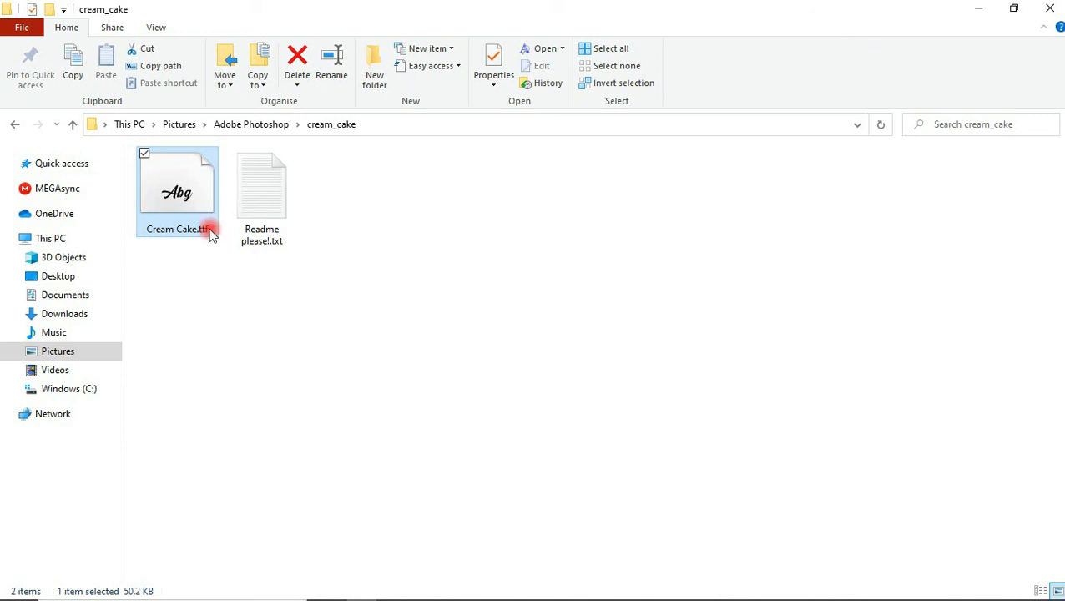
pyautogui.hotkey('alt', 'Up')
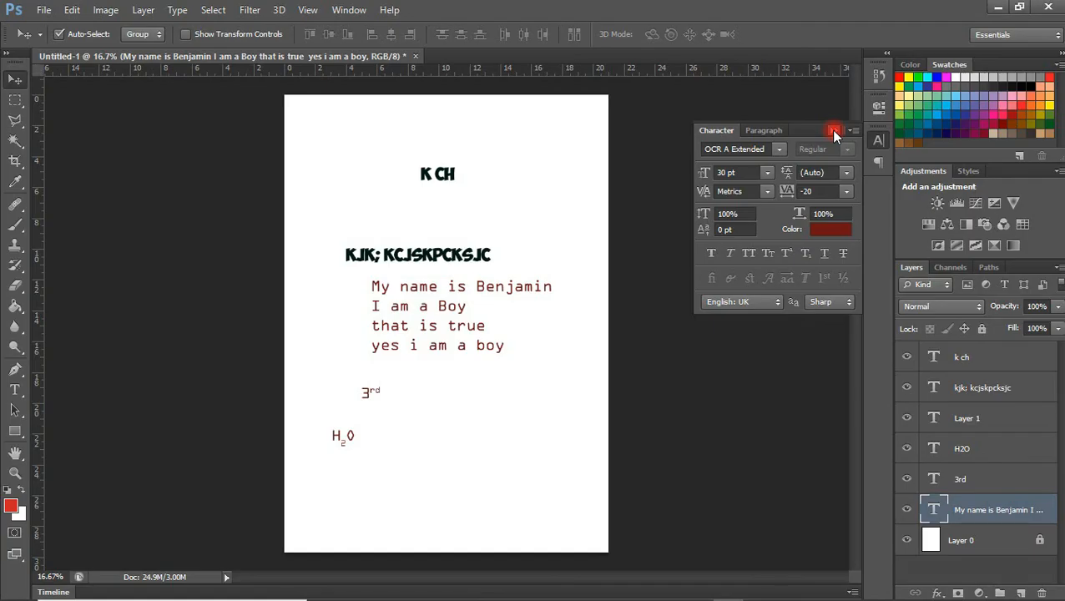
# Set the font of the dark red four-line text layer to Bebas.
pyautogui.click(778, 152)
pyautogui.click(756, 149)
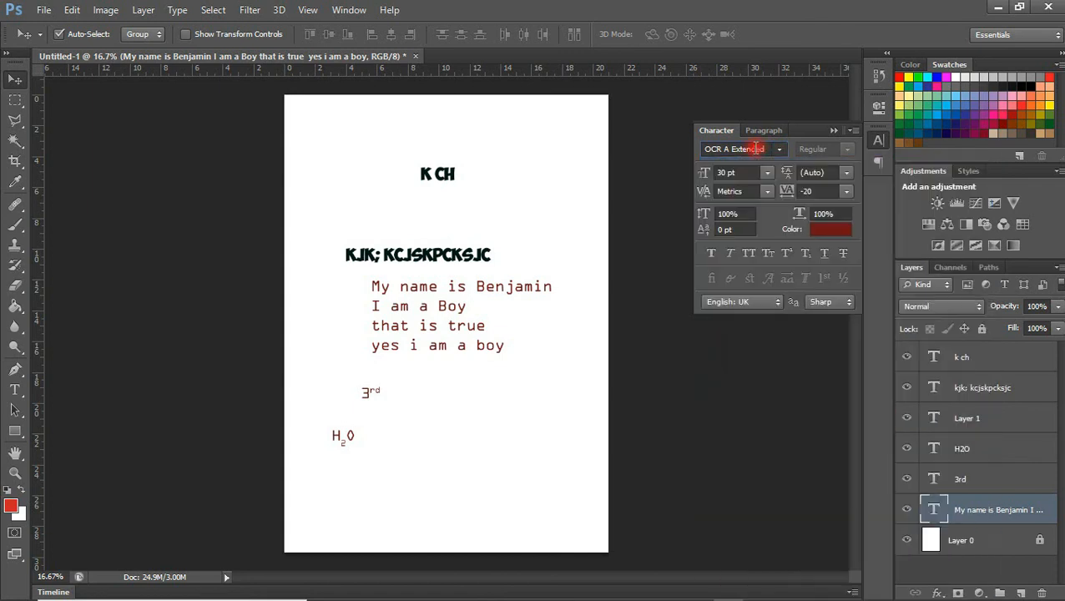
pyautogui.click(755, 149)
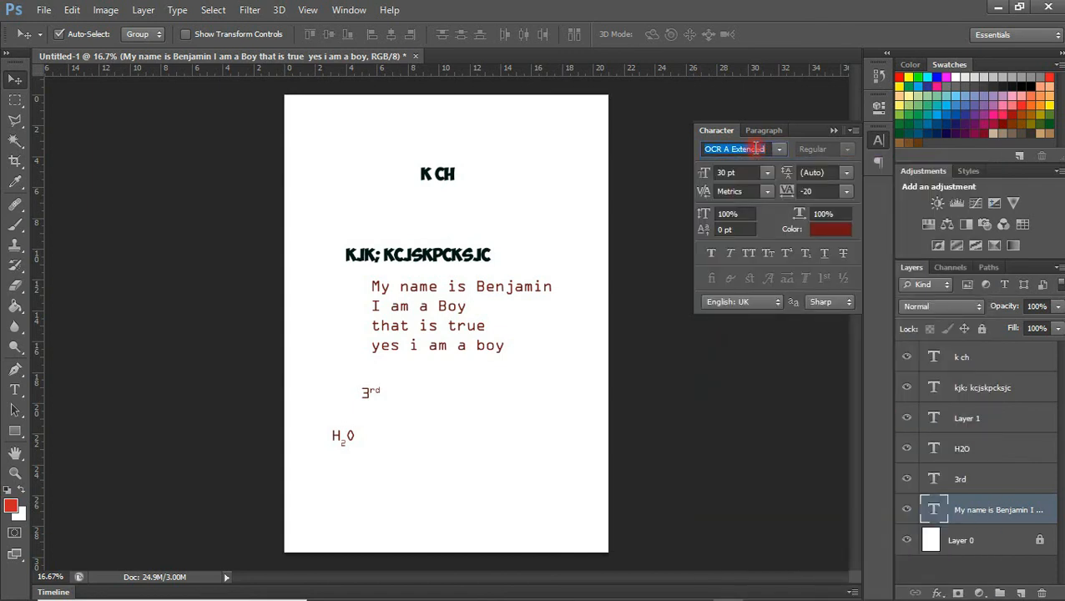
pyautogui.write('Bebas')
pyautogui.click(778, 150)
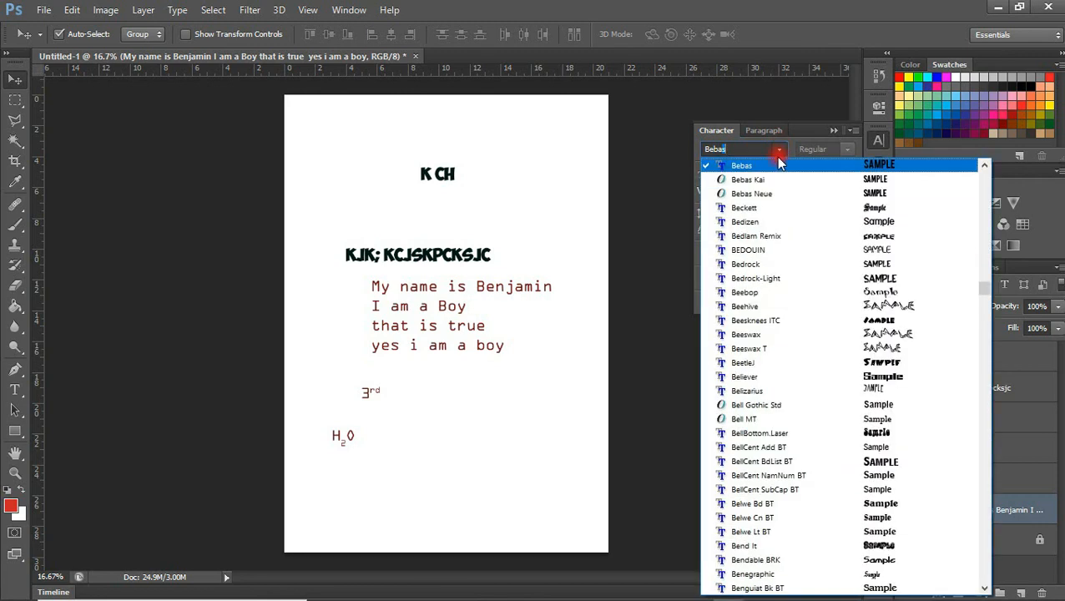
pyautogui.click(986, 166)
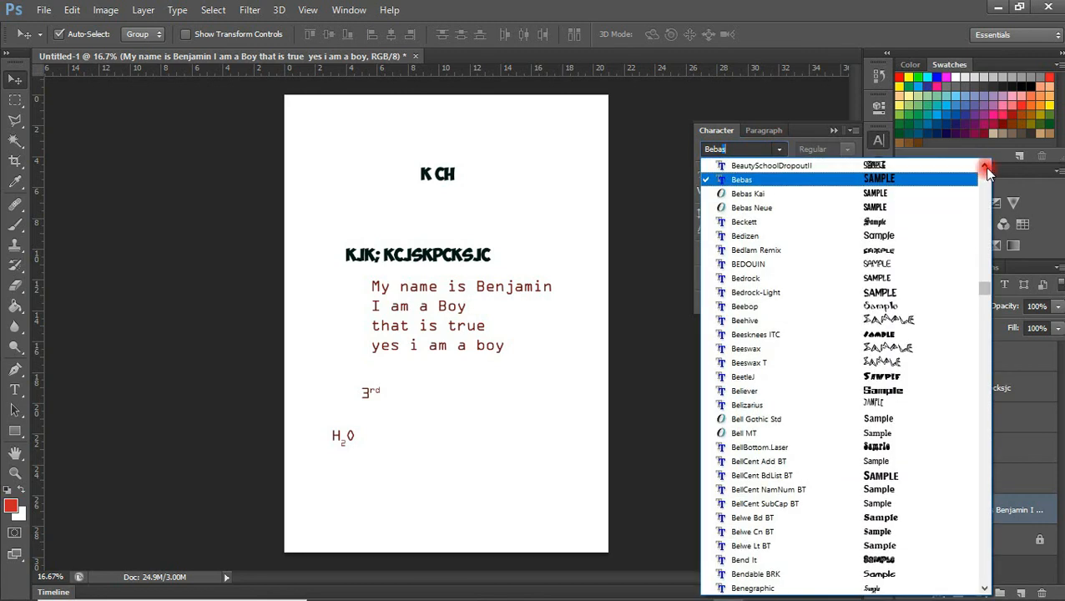
pyautogui.click(858, 178)
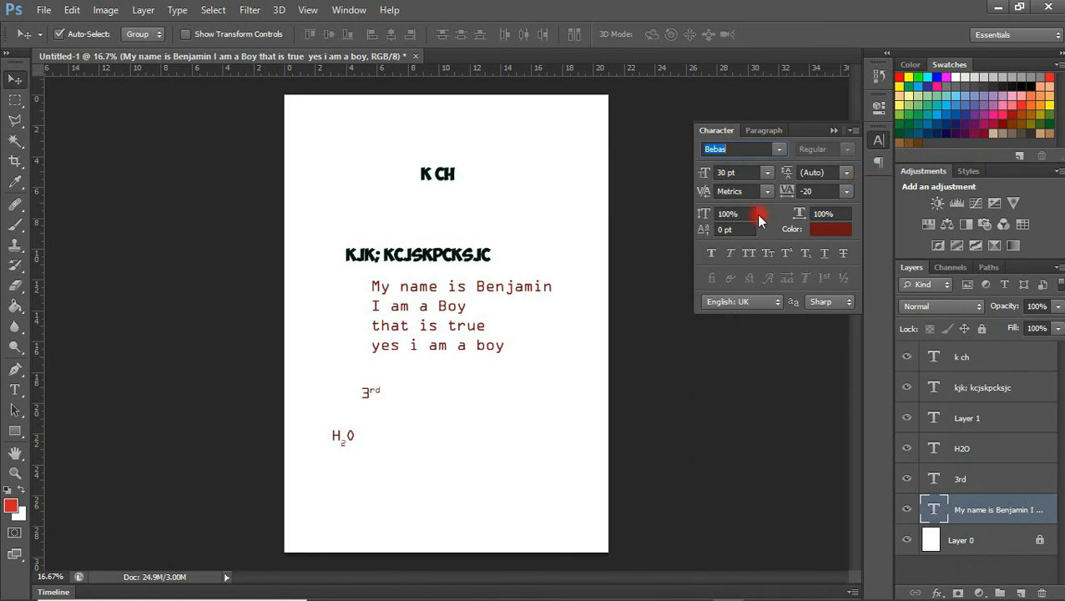
pyautogui.click(466, 287)
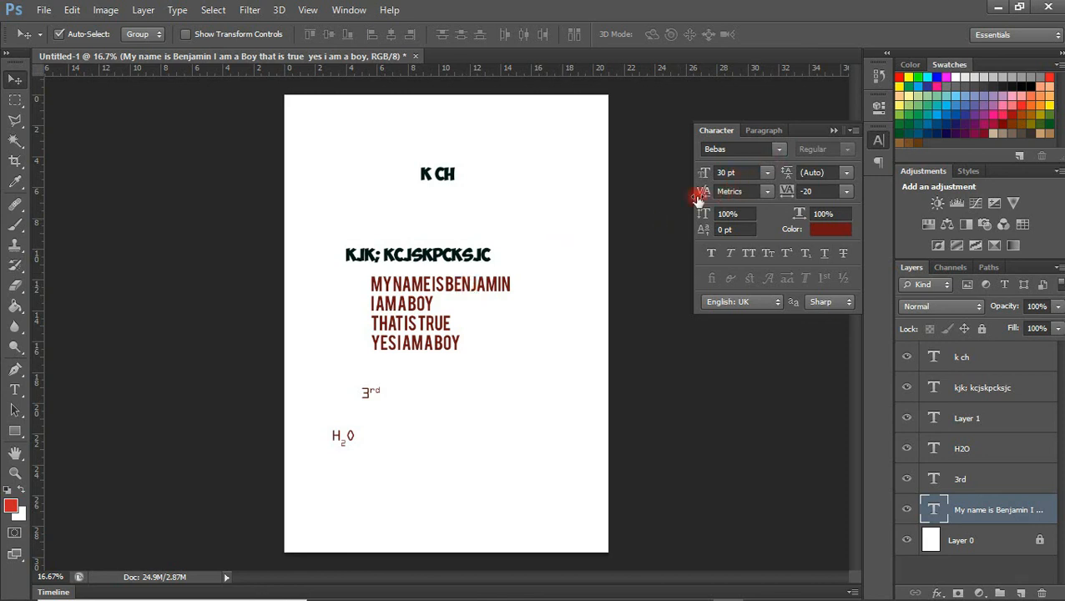
# Set the four-line text layer's font to Cream Cake and move the text about two ruler units to the right.
pyautogui.click(742, 149)
pyautogui.write('Cream ')
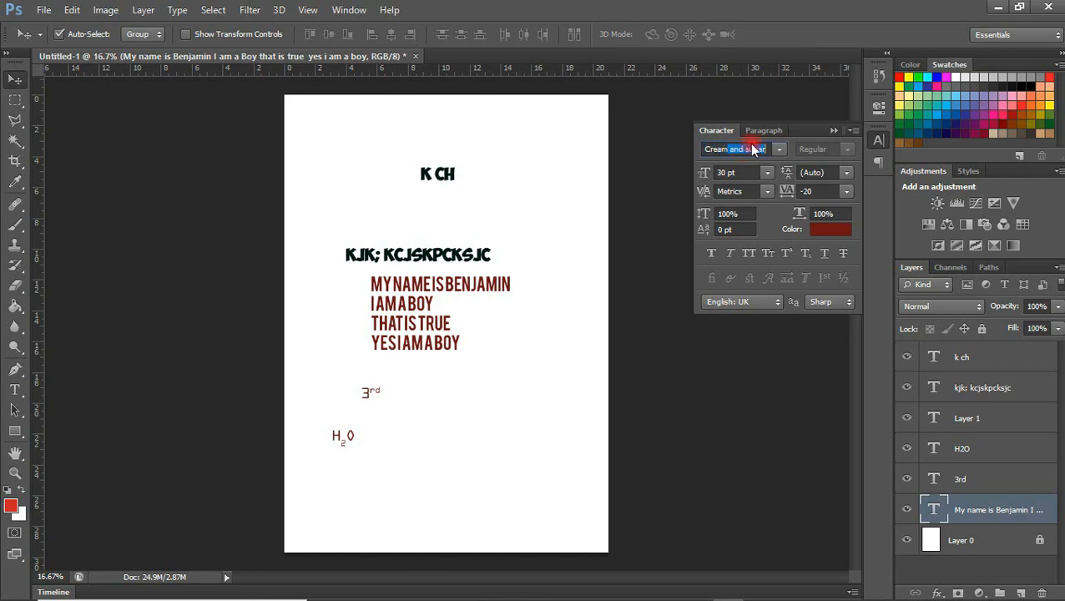
pyautogui.write('Cake')
pyautogui.press('Return')
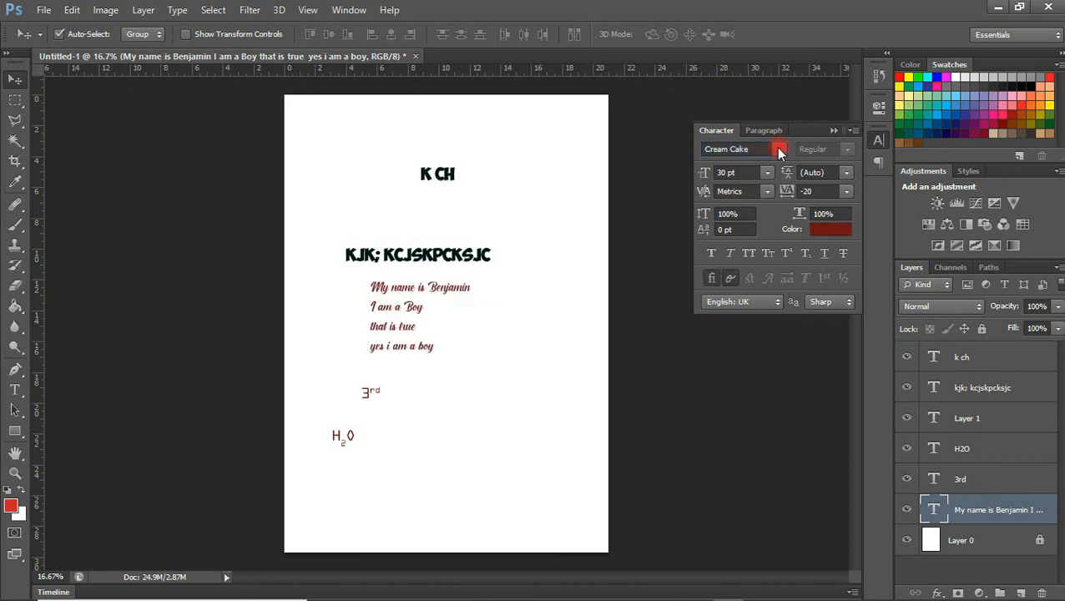
pyautogui.moveTo(463, 293); pyautogui.dragTo(494, 293)
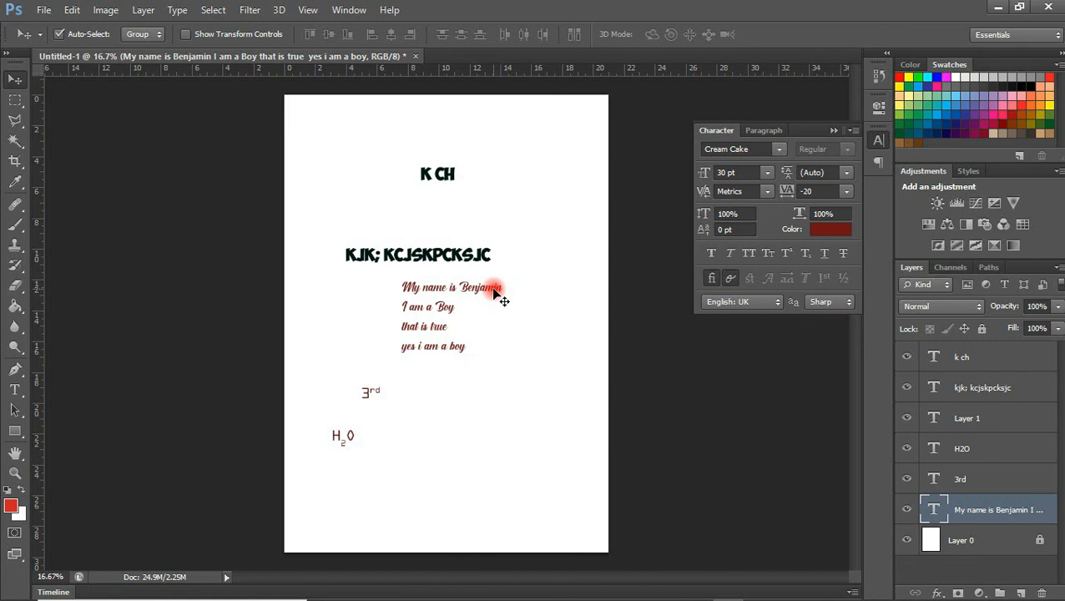